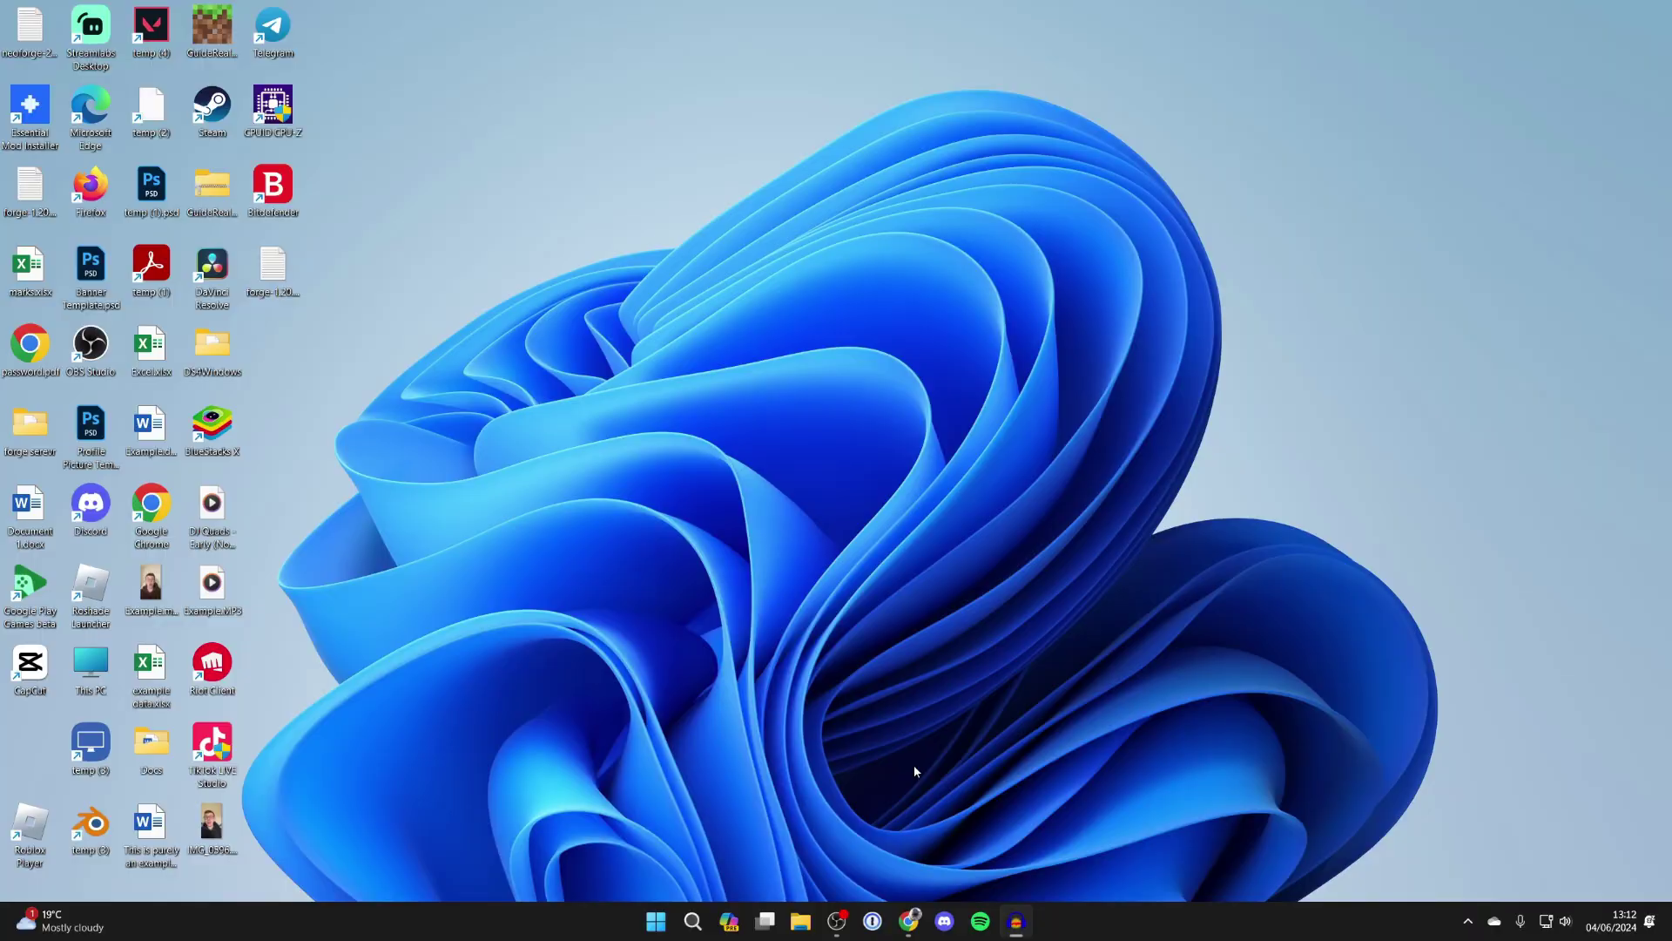
# Step: Switch to Chrome and look over the feature overview on the Apex Hosting homepage
pyautogui.click(918, 932)
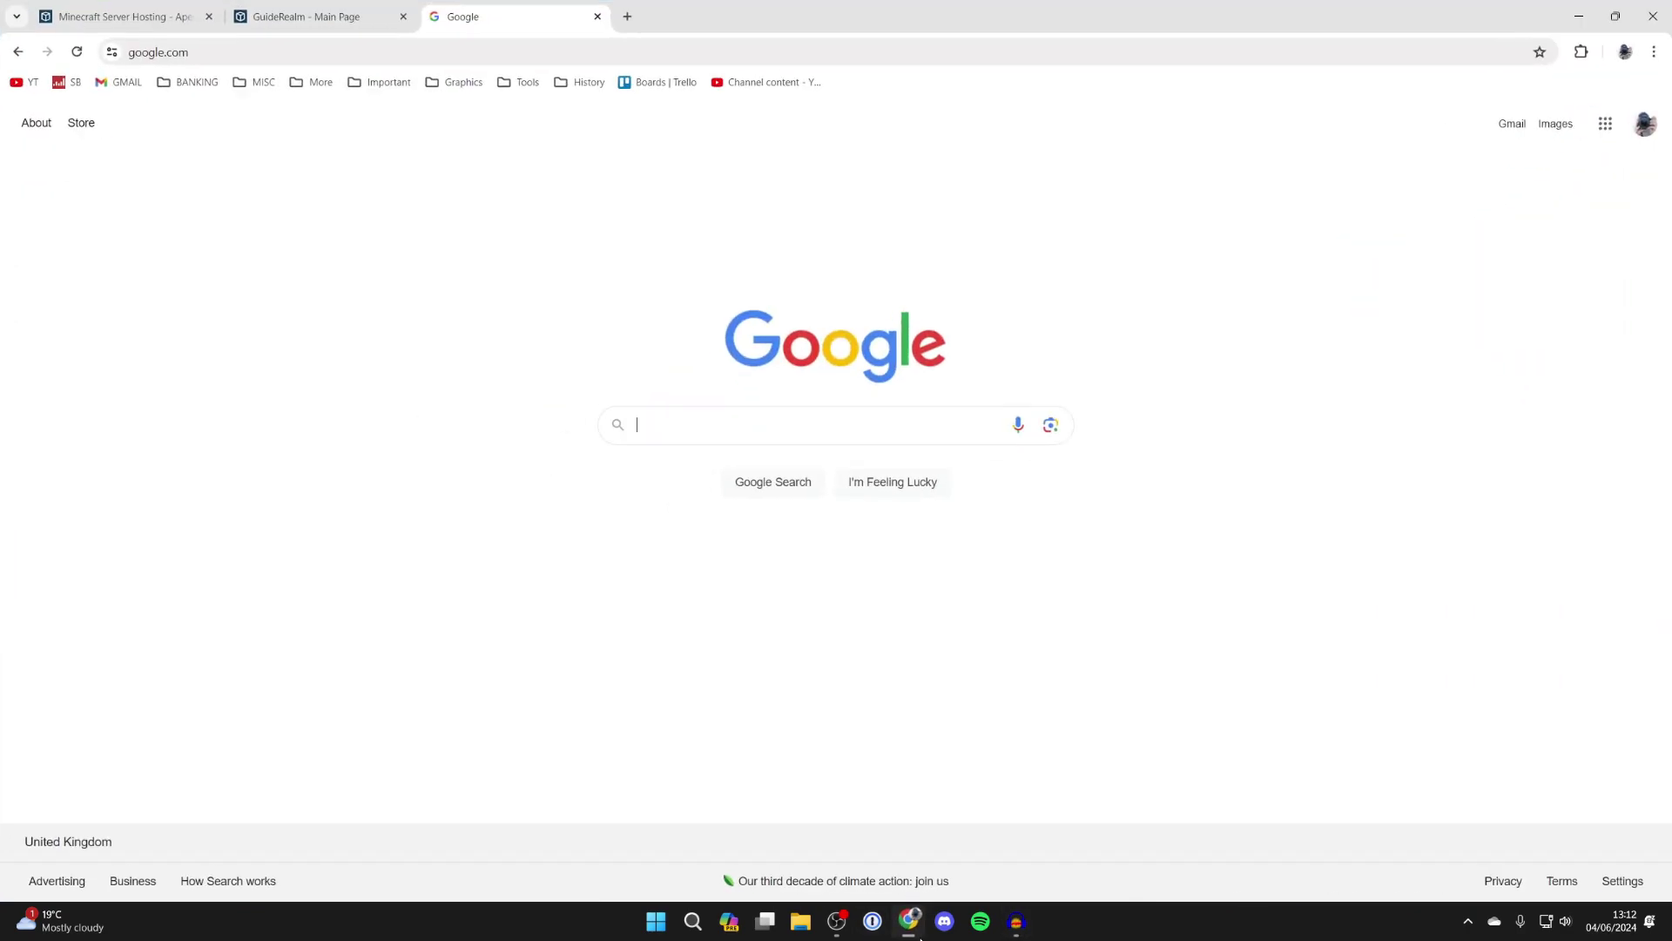
pyautogui.click(103, 8)
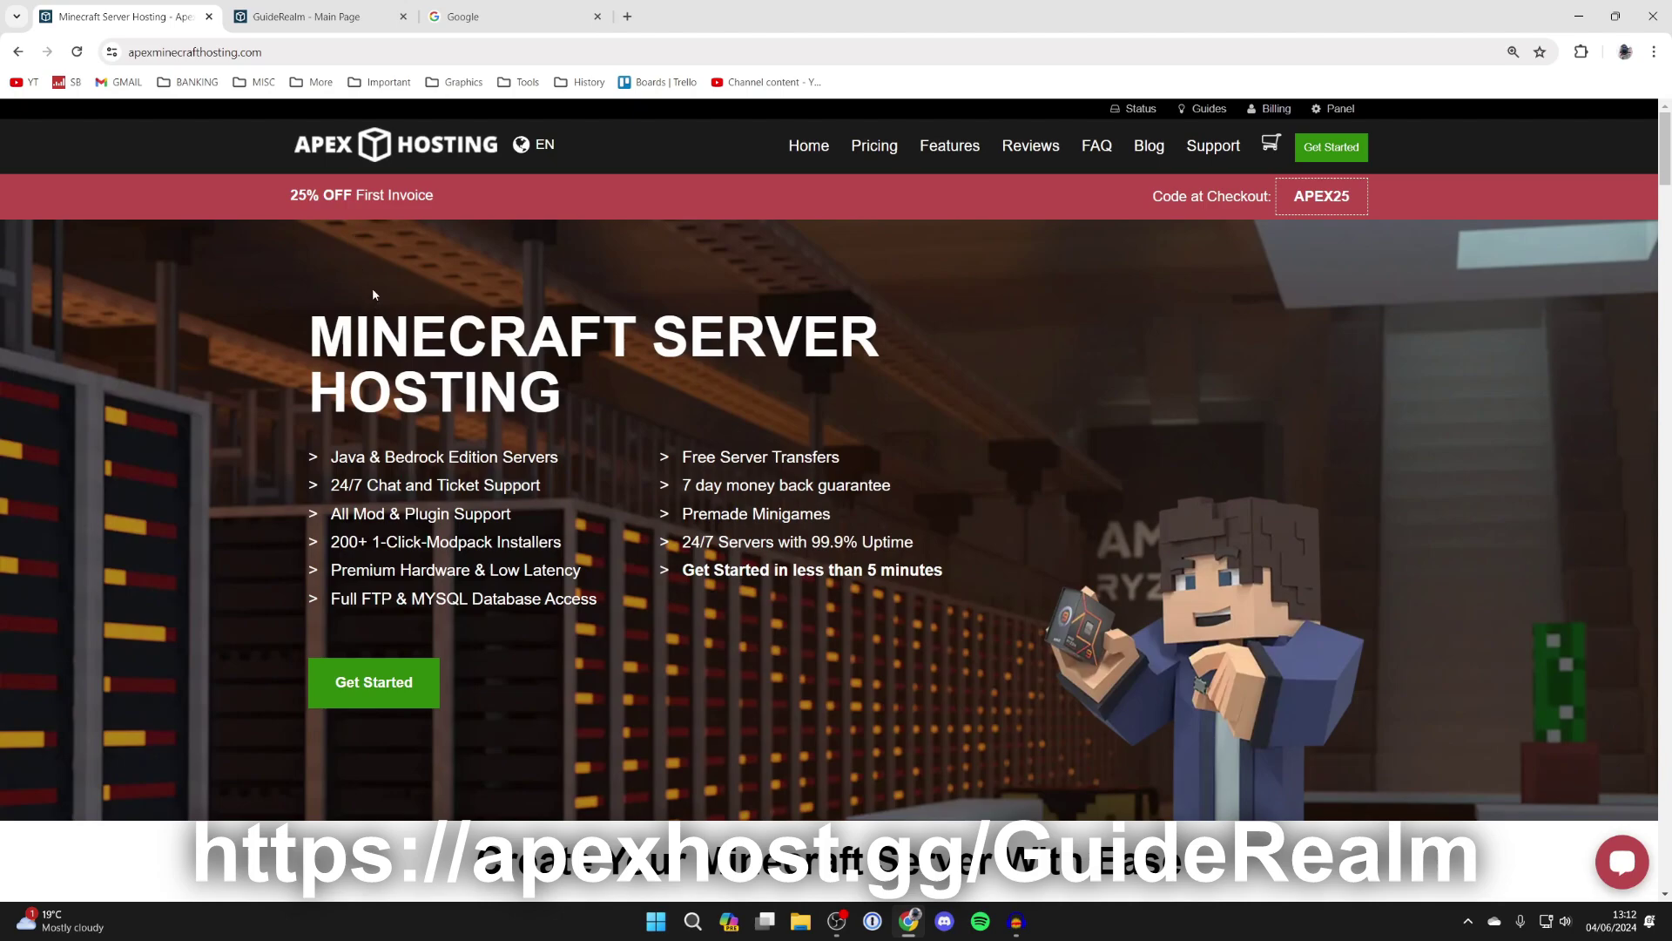
pyautogui.scroll(-7, 371, 290)
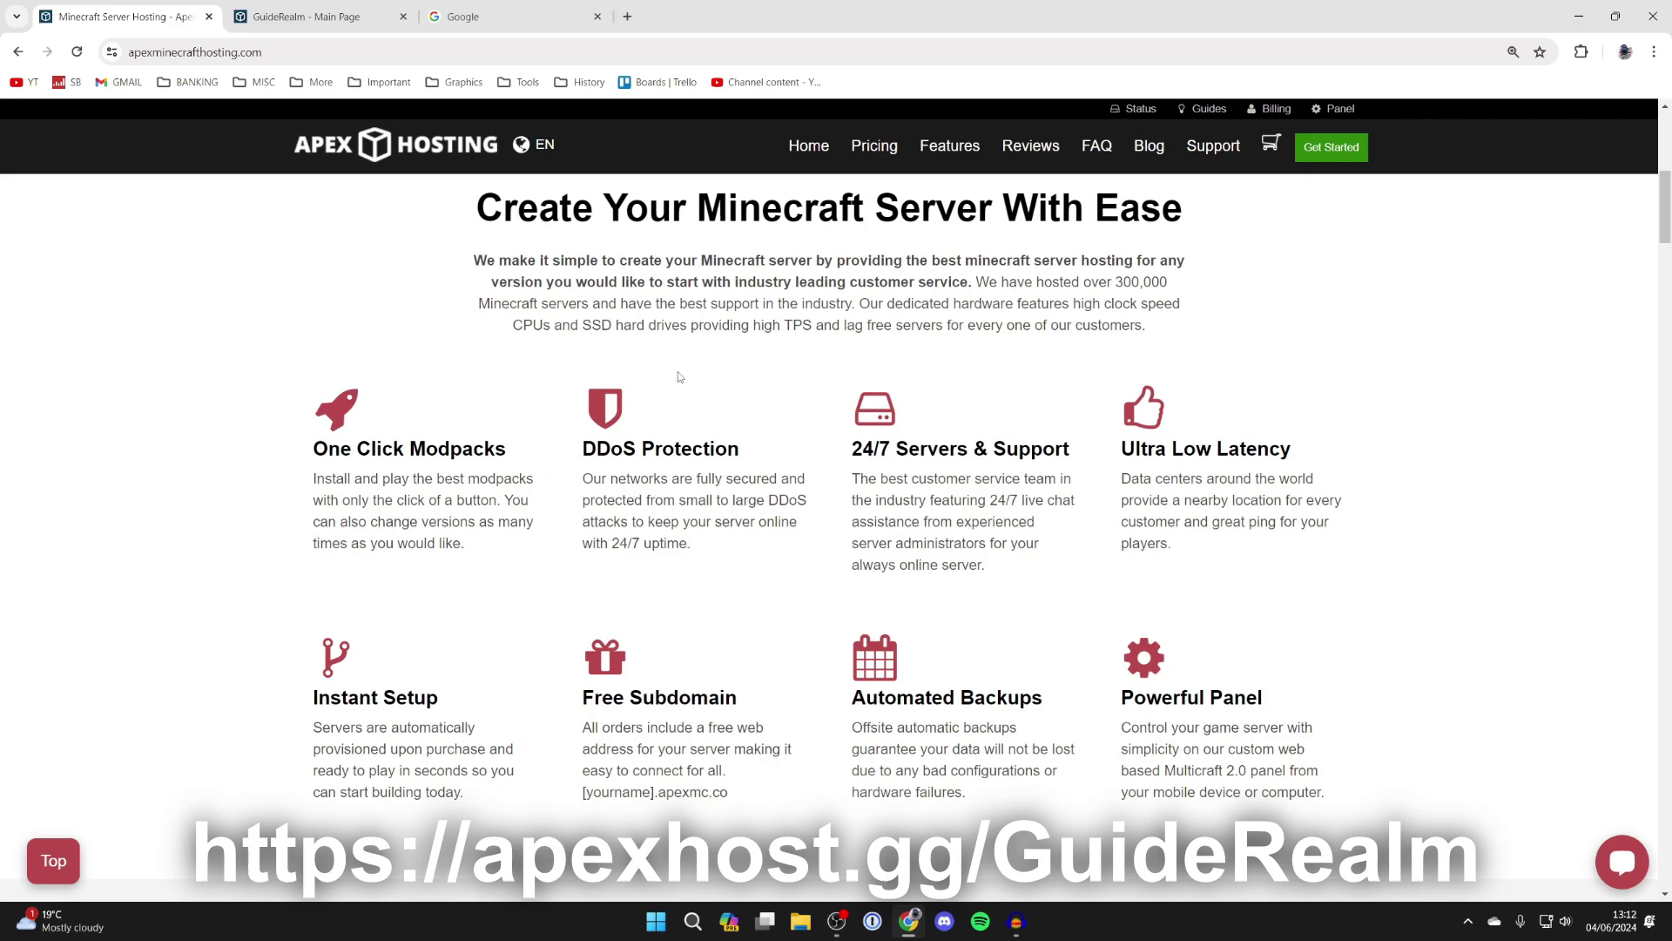
# Step: Review the GuideRealm server's main page in the Apex Hosting panel, dismissing the open game file search
pyautogui.click(327, 6)
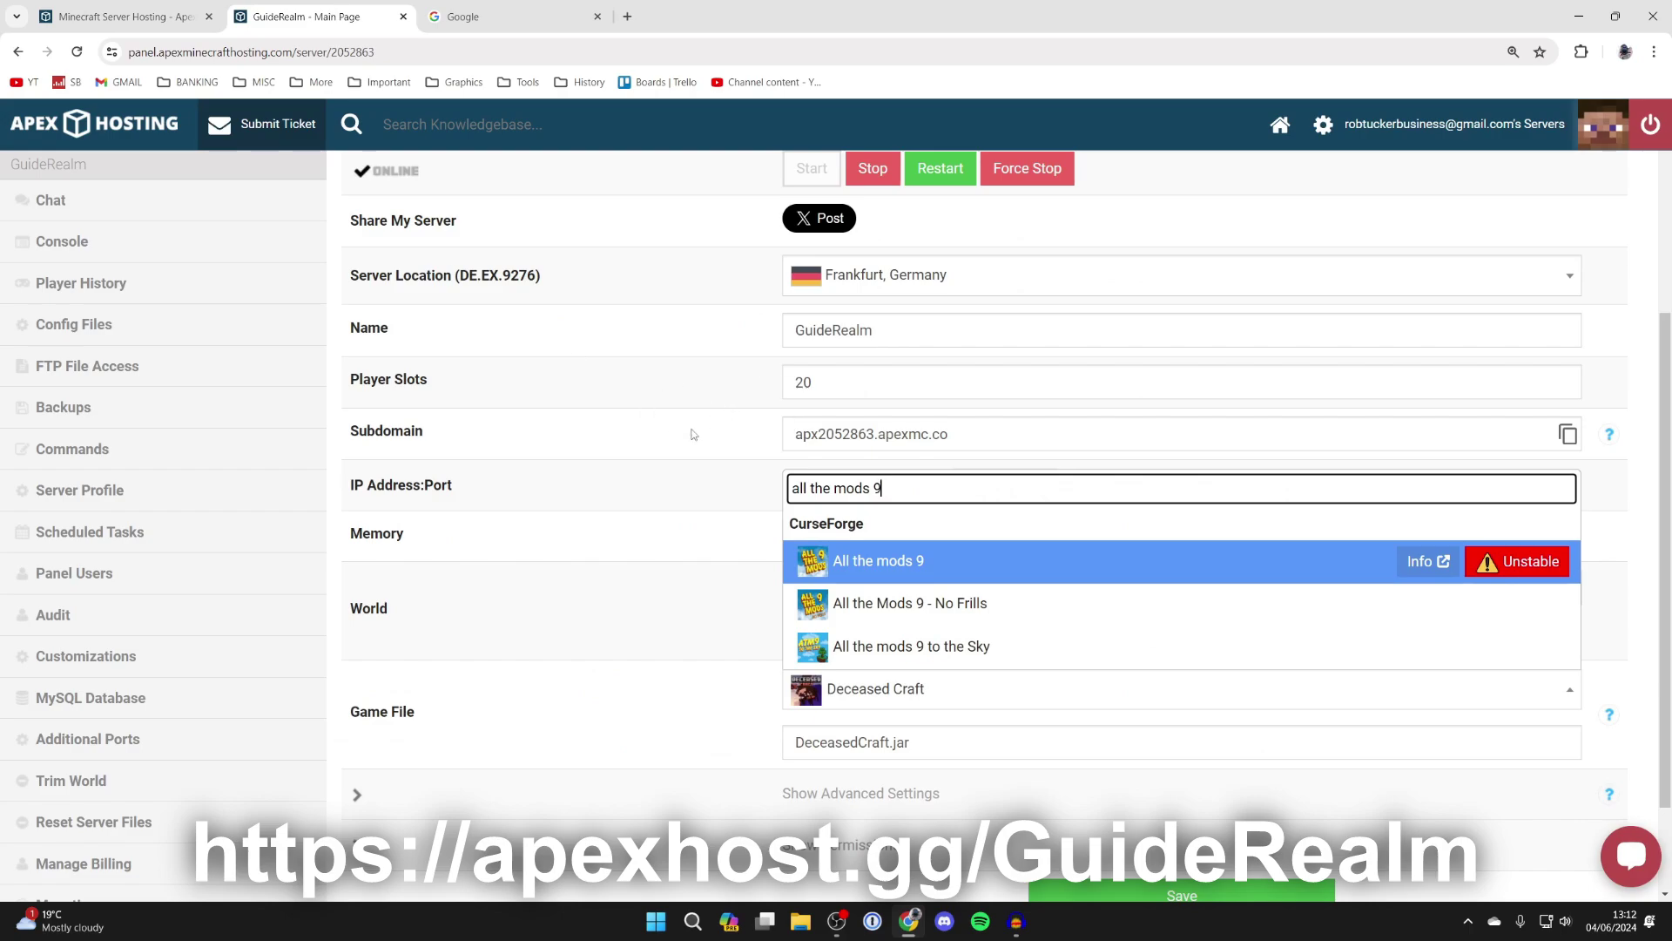
pyautogui.click(629, 409)
pyautogui.scroll(4, 627, 376)
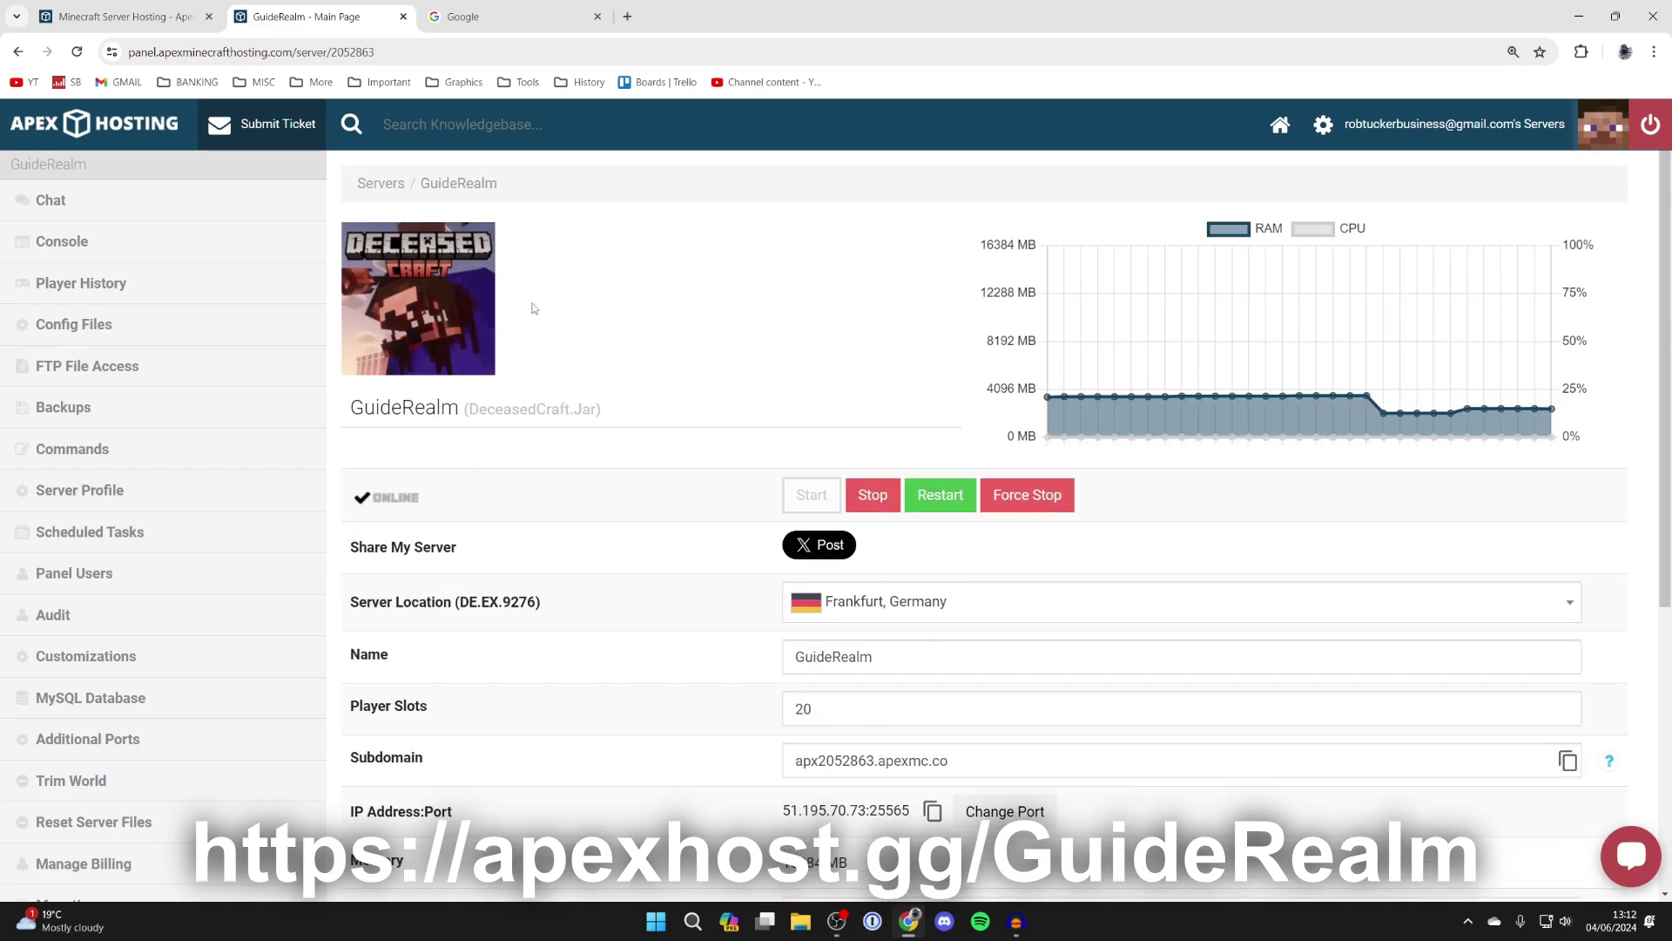
pyautogui.scroll(-3, 534, 309)
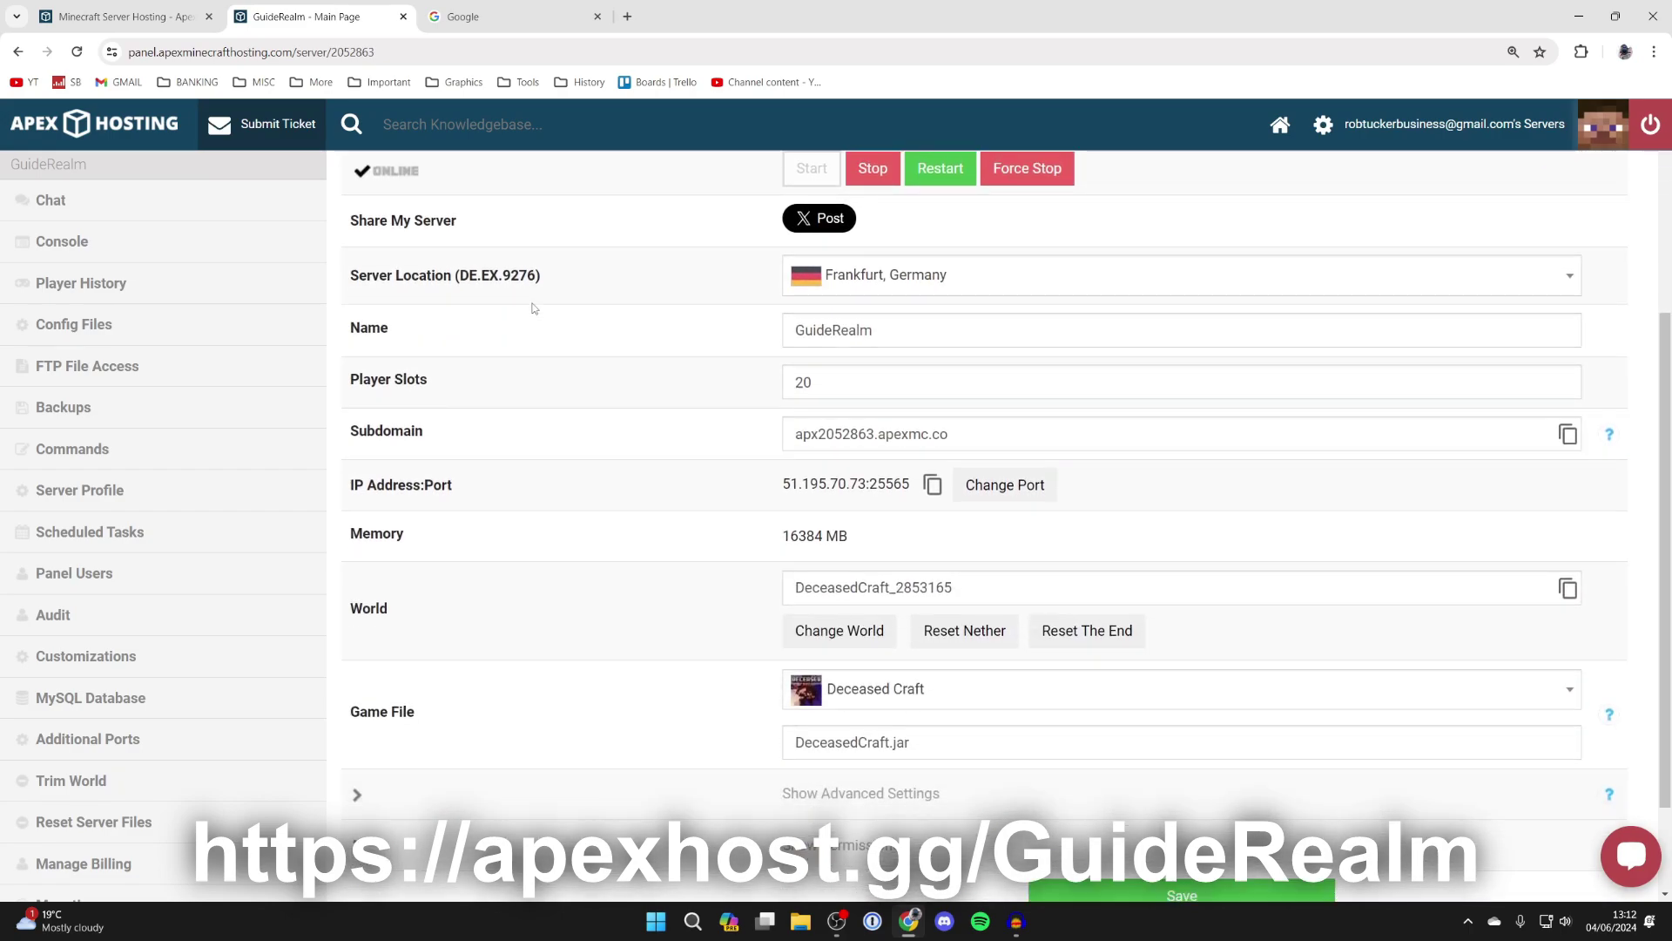
pyautogui.scroll(3, 513, 572)
pyautogui.scroll(-4, 746, 325)
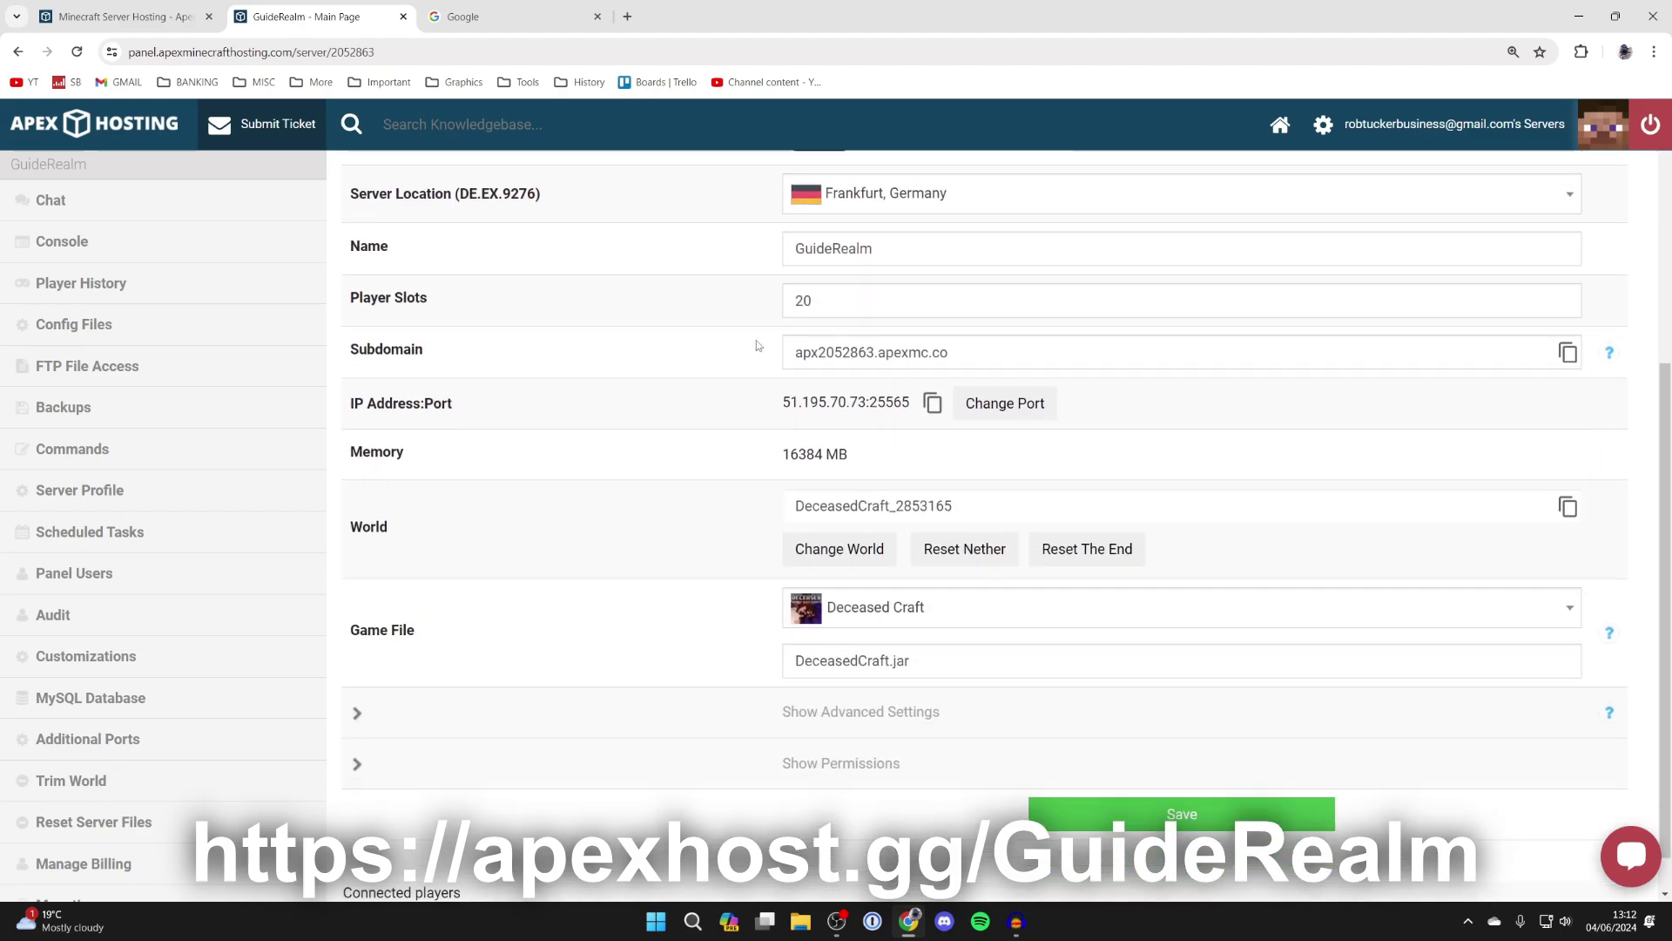
# Step: Set the server's game file to All the mods 9 to the Sky and create a new world for it
pyautogui.click(861, 615)
pyautogui.write('all the mods 9 to')
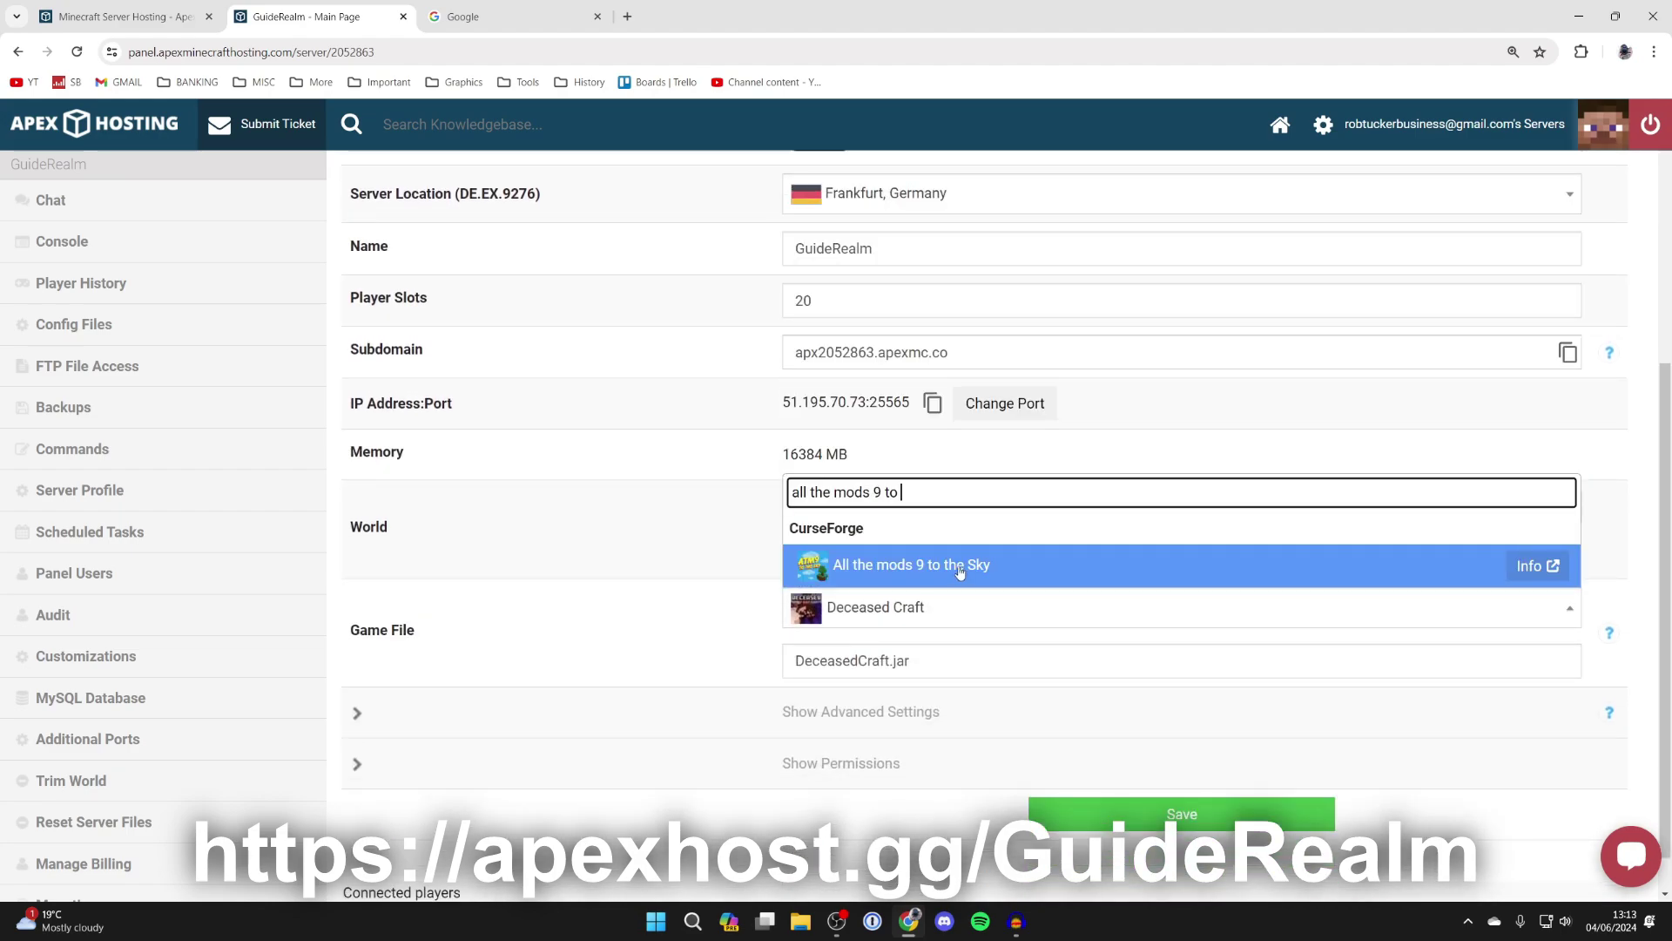
pyautogui.click(945, 571)
pyautogui.click(789, 657)
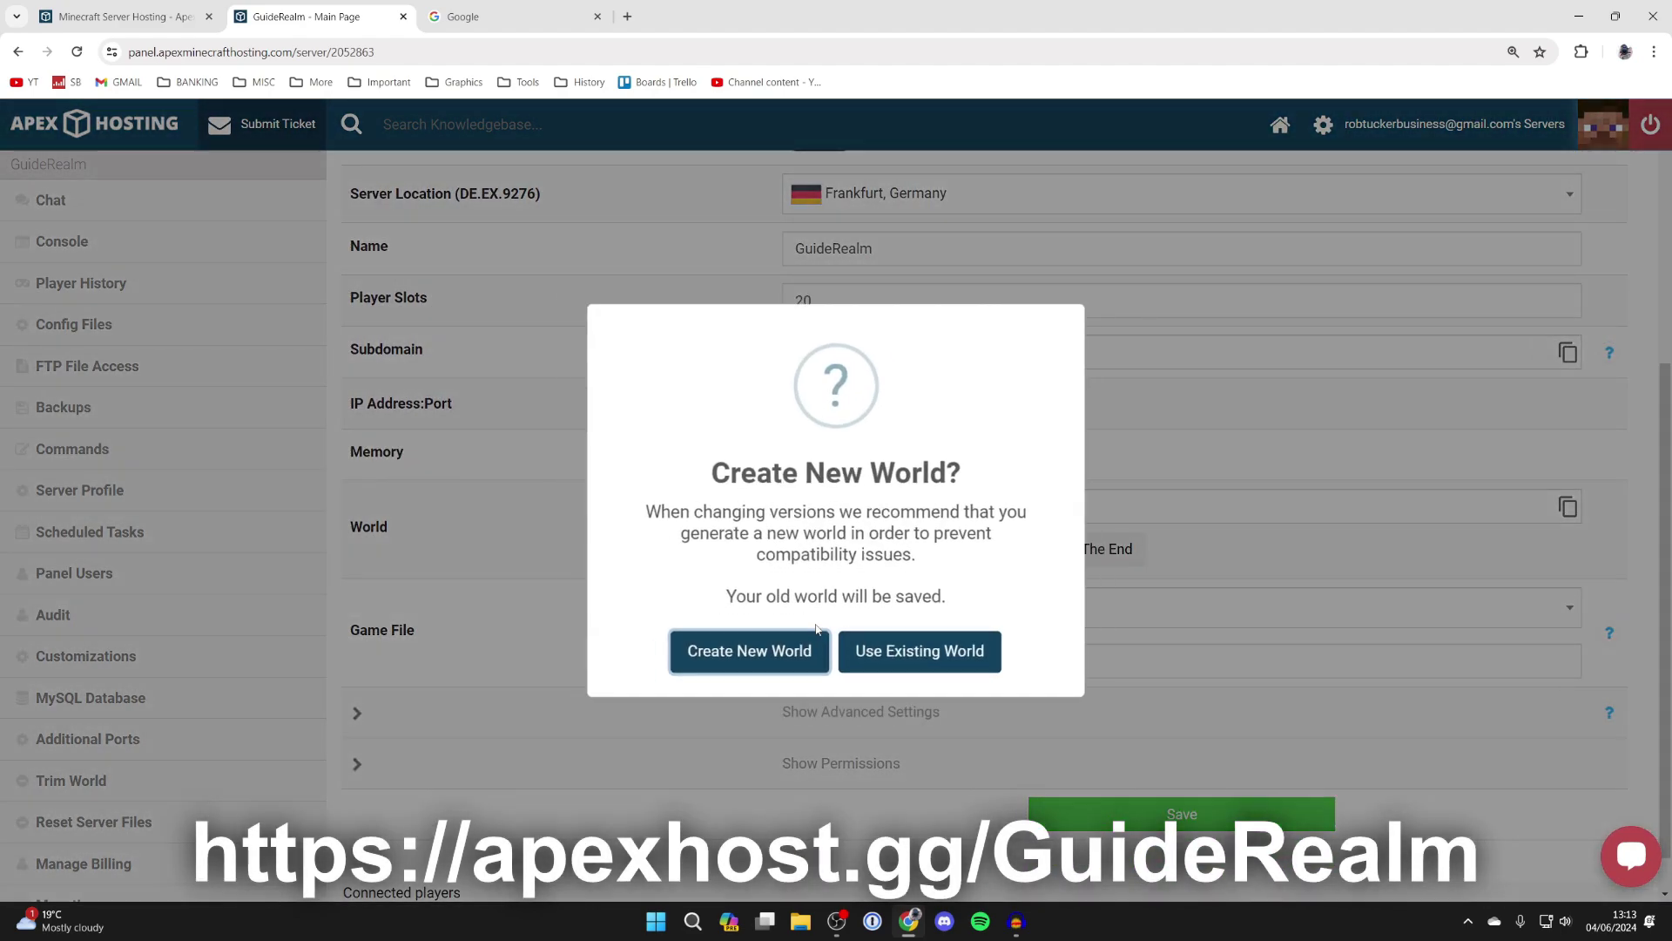
pyautogui.click(791, 660)
pyautogui.click(772, 656)
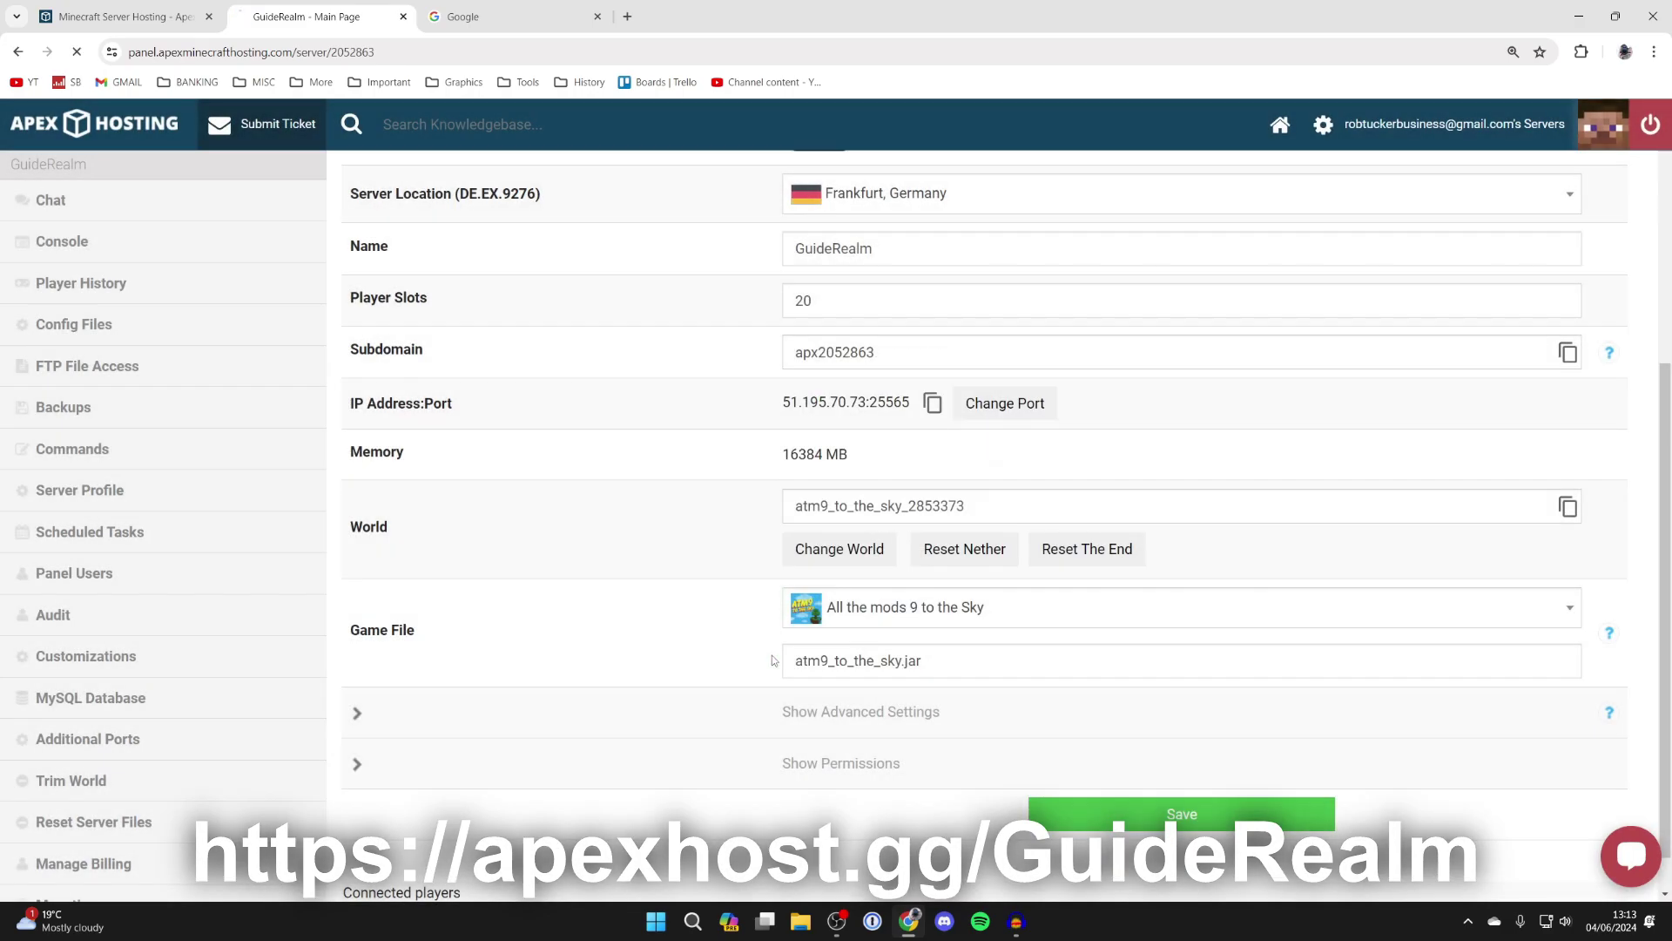
# Step: Return to the Apex Hosting homepage and examine the first-invoice discount offer
pyautogui.click(207, 6)
pyautogui.scroll(8, 511, 288)
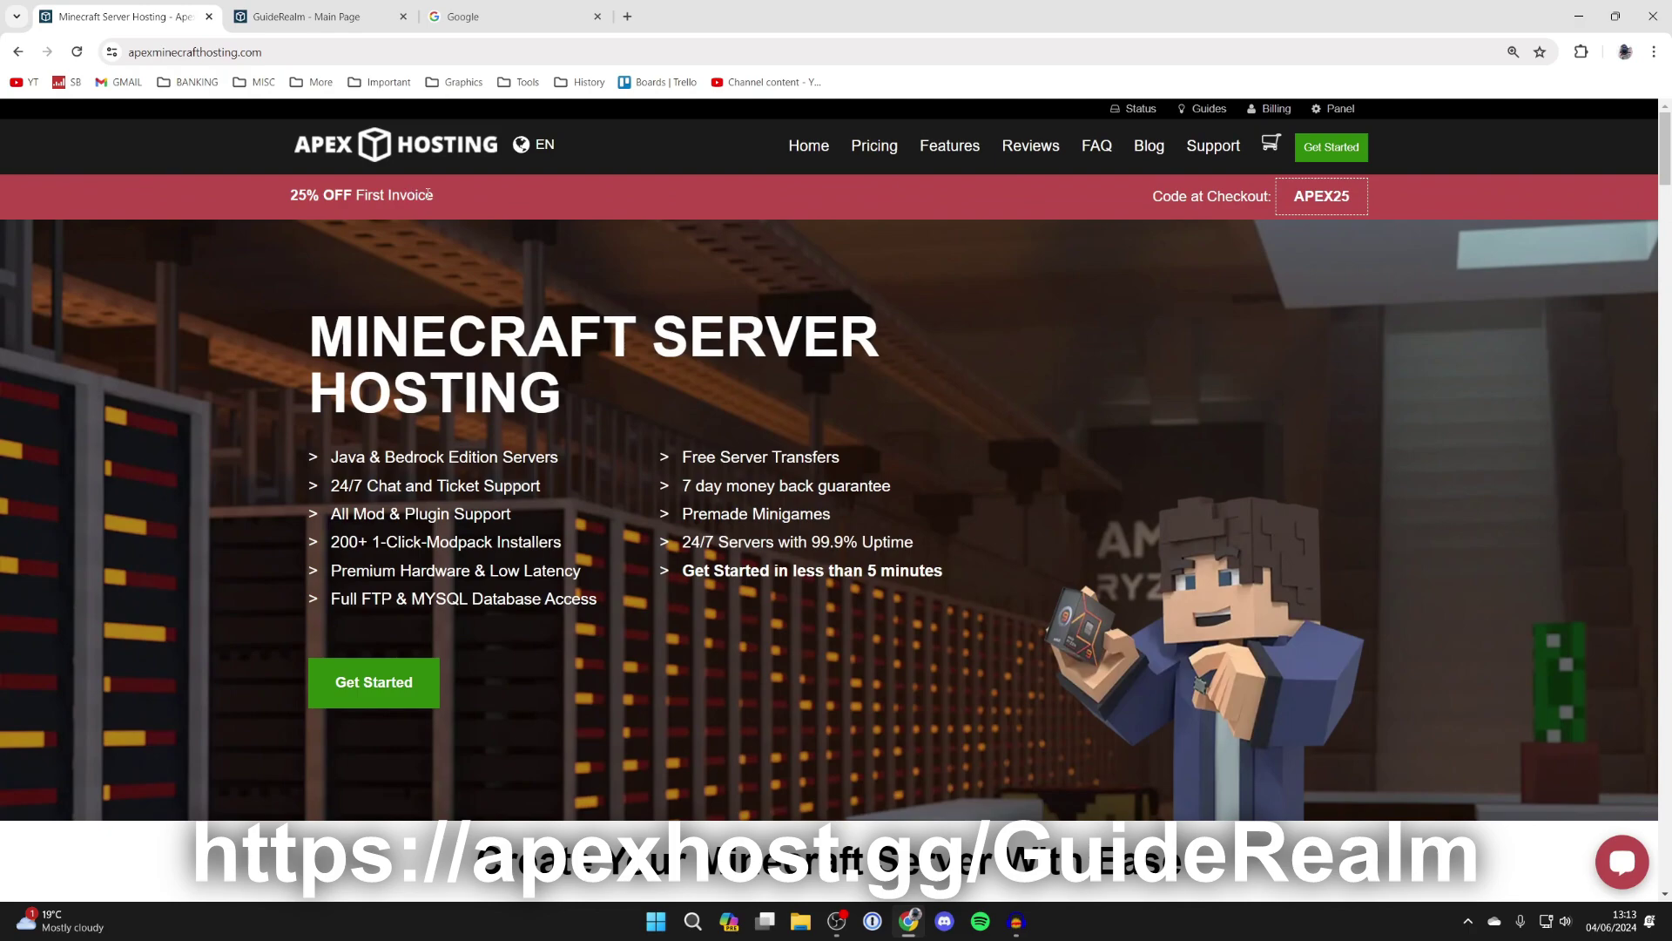
pyautogui.moveTo(426, 195); pyautogui.dragTo(360, 195)
pyautogui.click(348, 195)
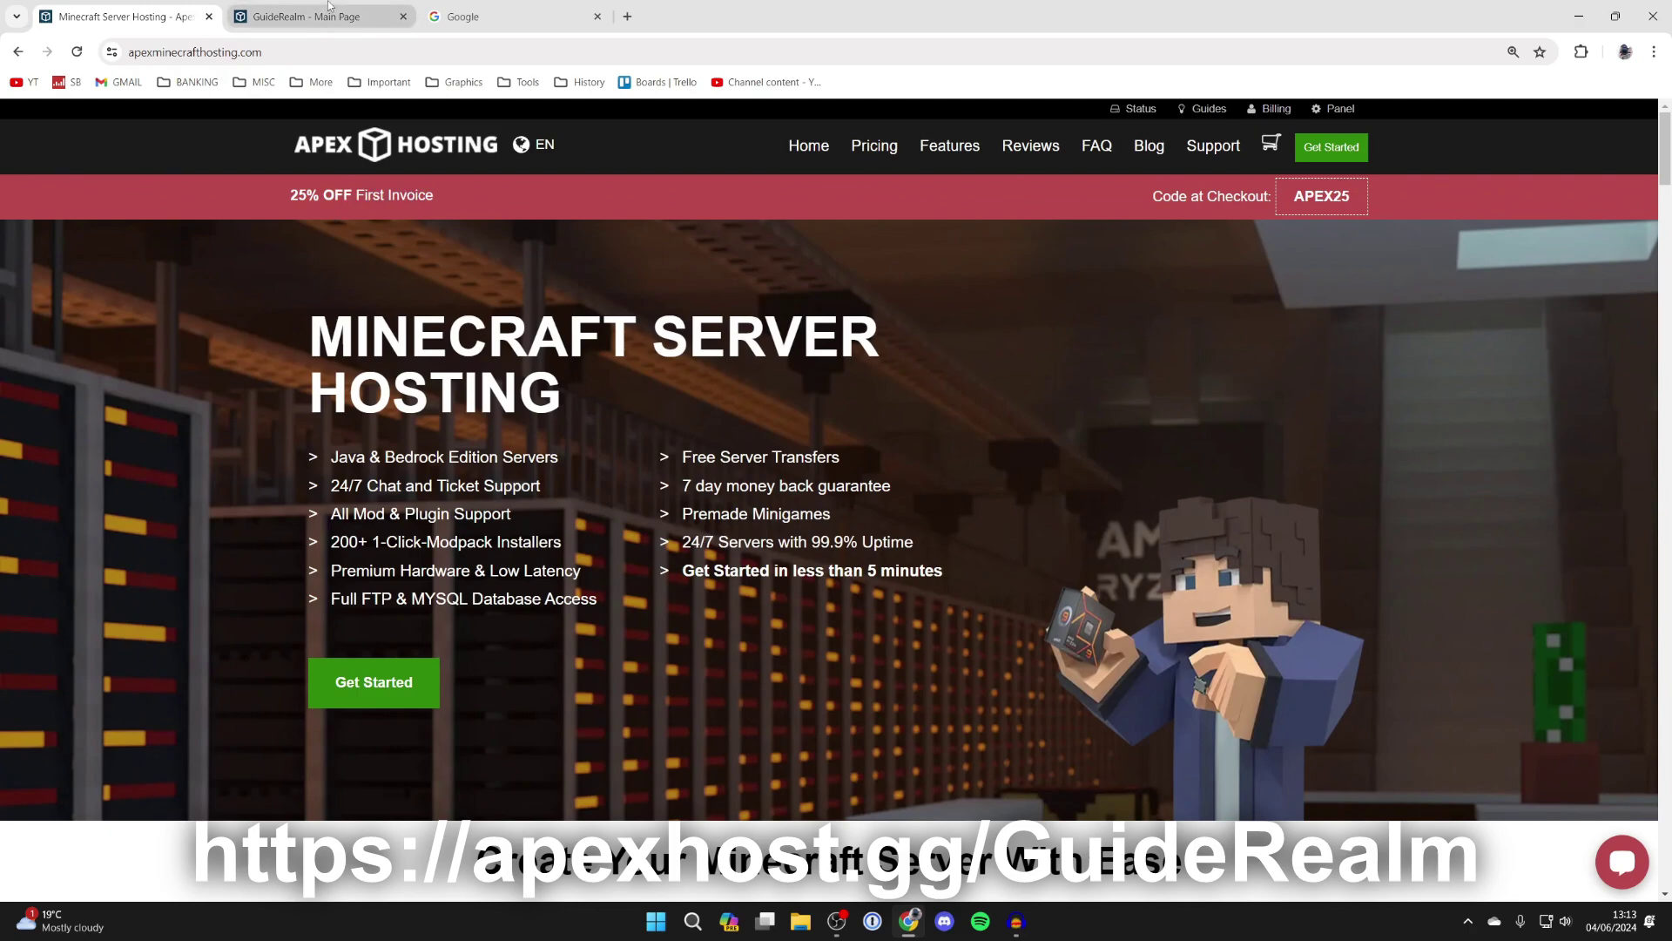
# Step: Search Google for curseforge, open the CurseForge website and download the CurseForge app installer
pyautogui.click(464, 7)
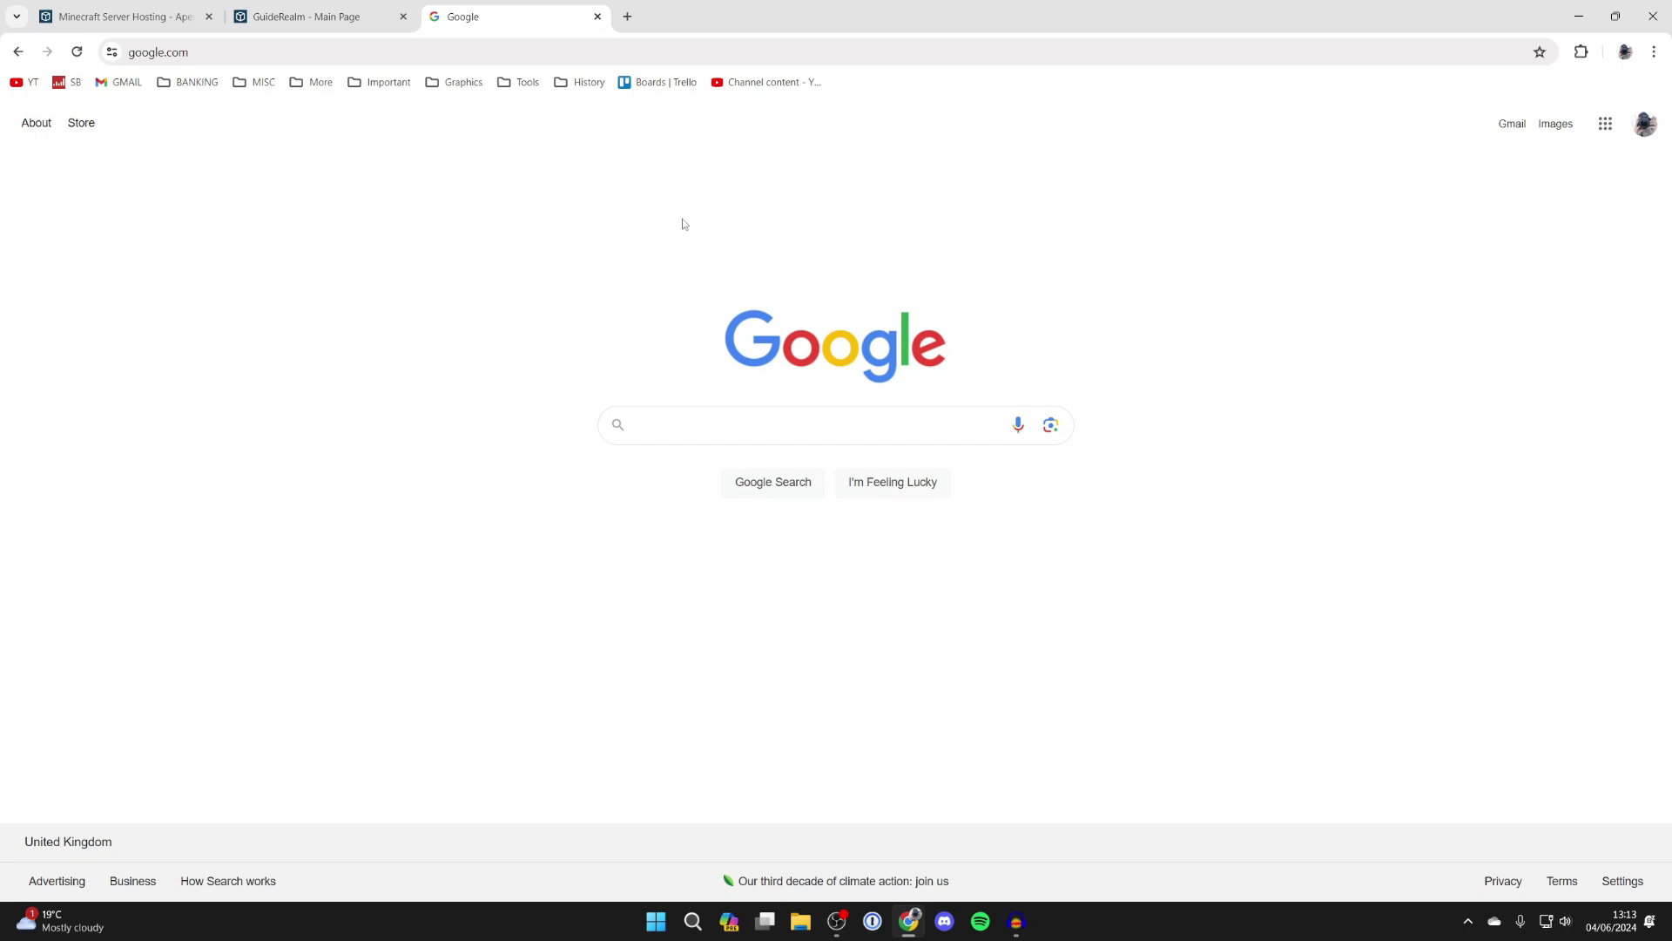
pyautogui.write('curseforge')
pyautogui.press('Return')
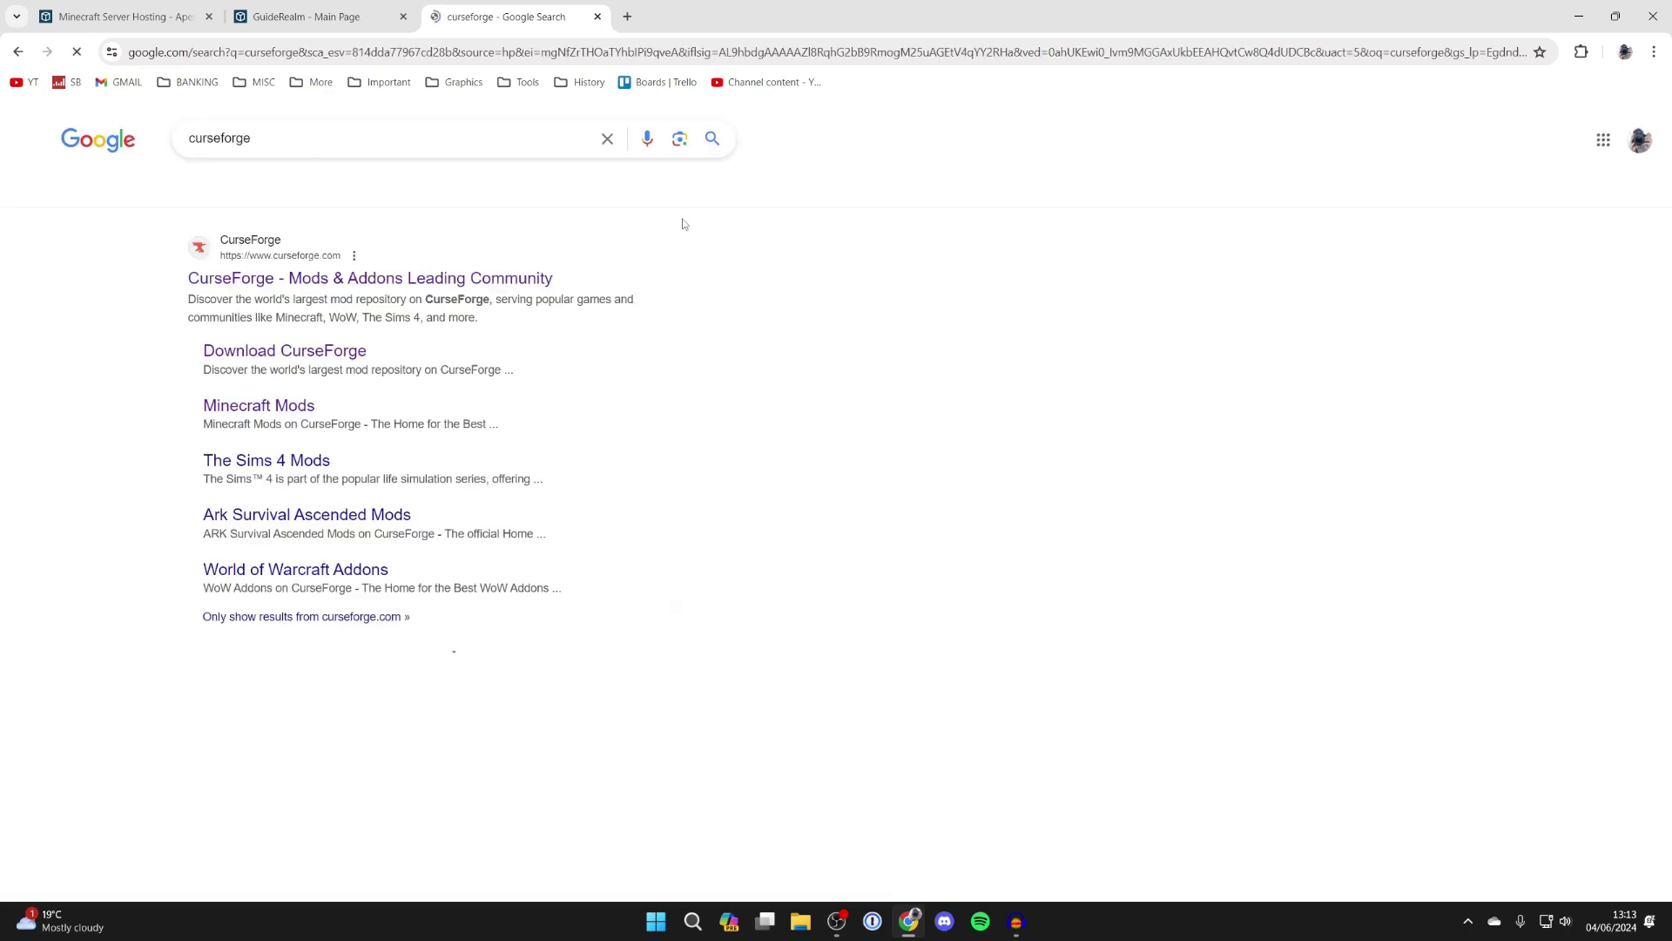
pyautogui.click(501, 278)
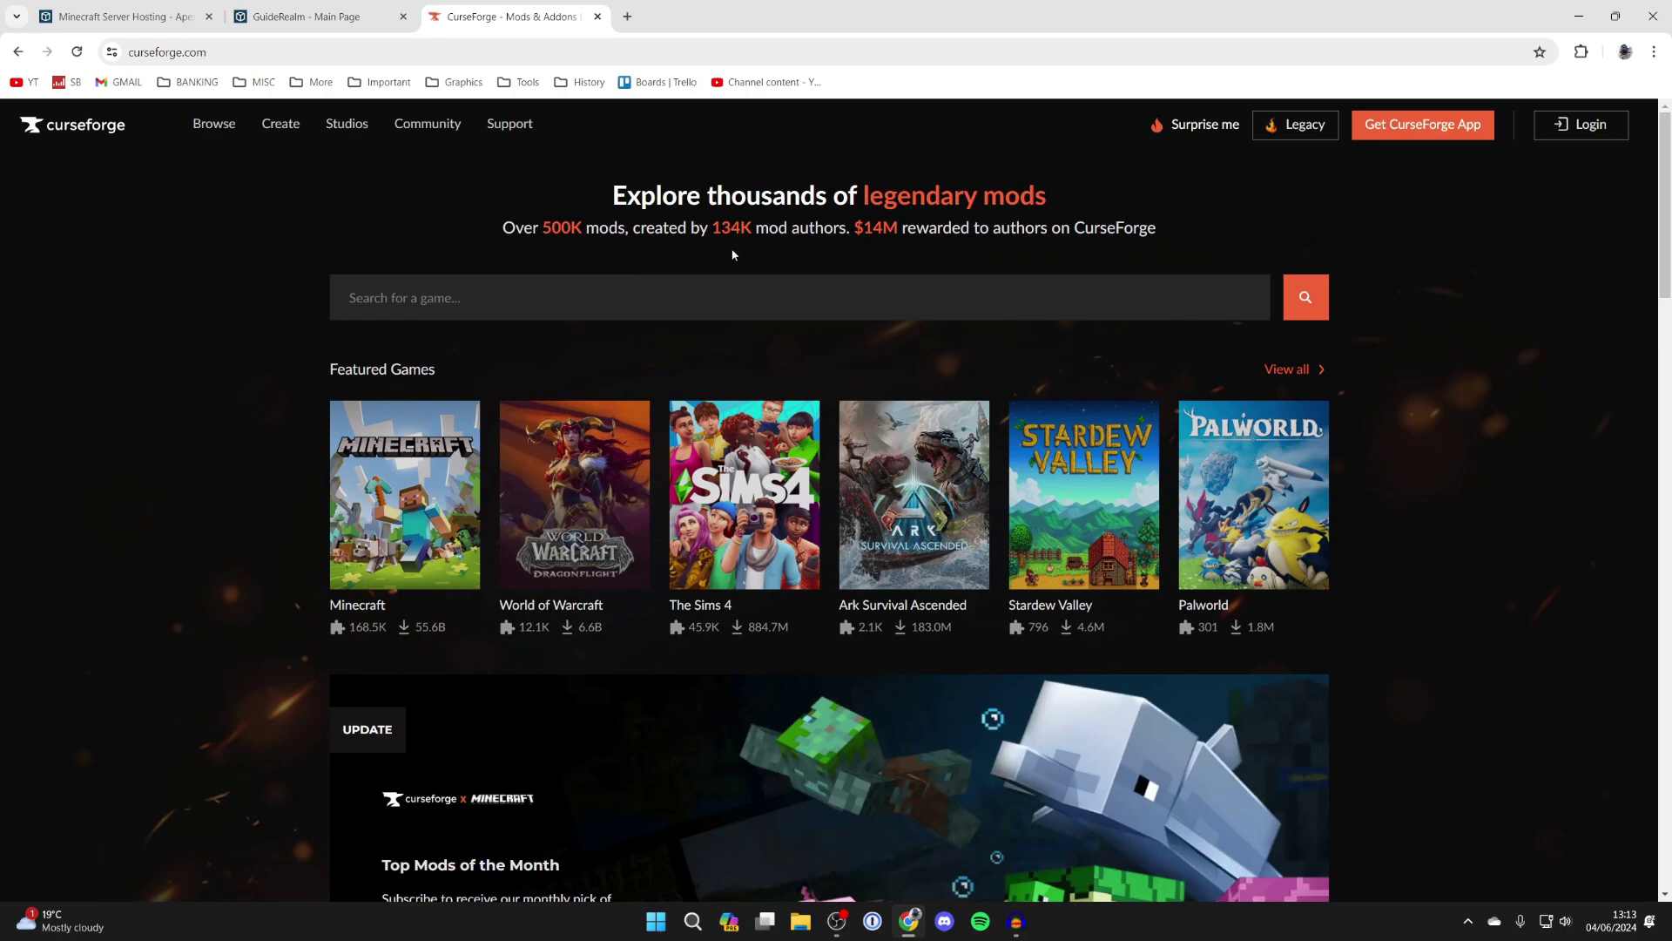
pyautogui.click(1426, 127)
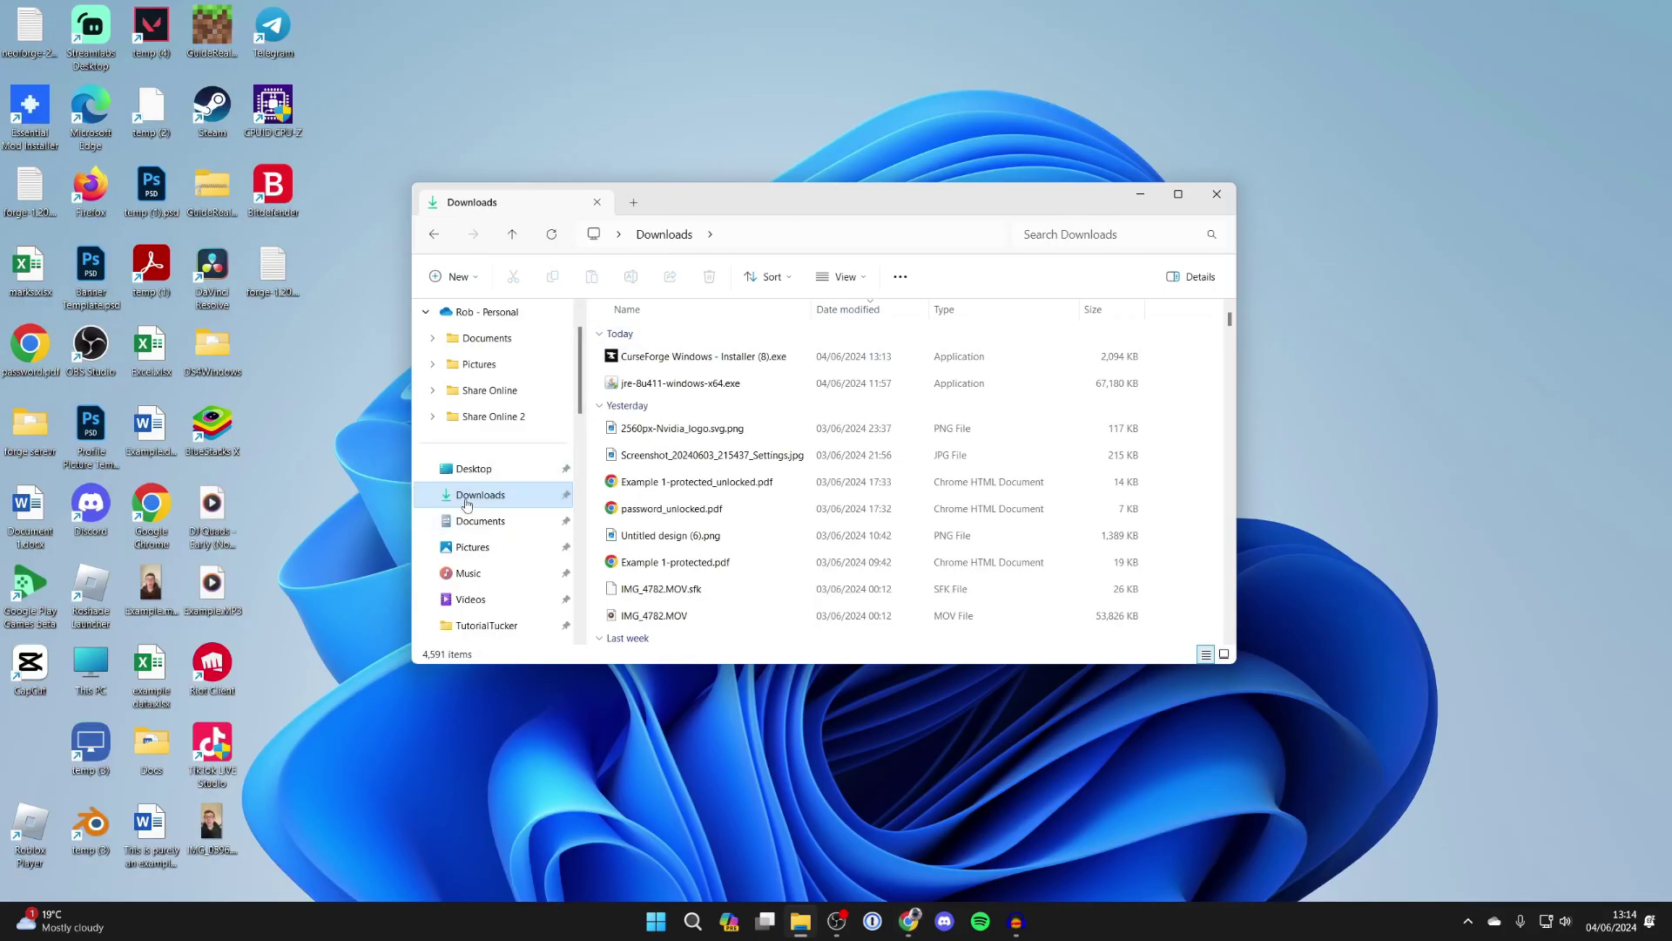
# Step: Run the CurseForge Windows installer from the Downloads folder, accept the terms and install to the default folder
pyautogui.click(671, 362)
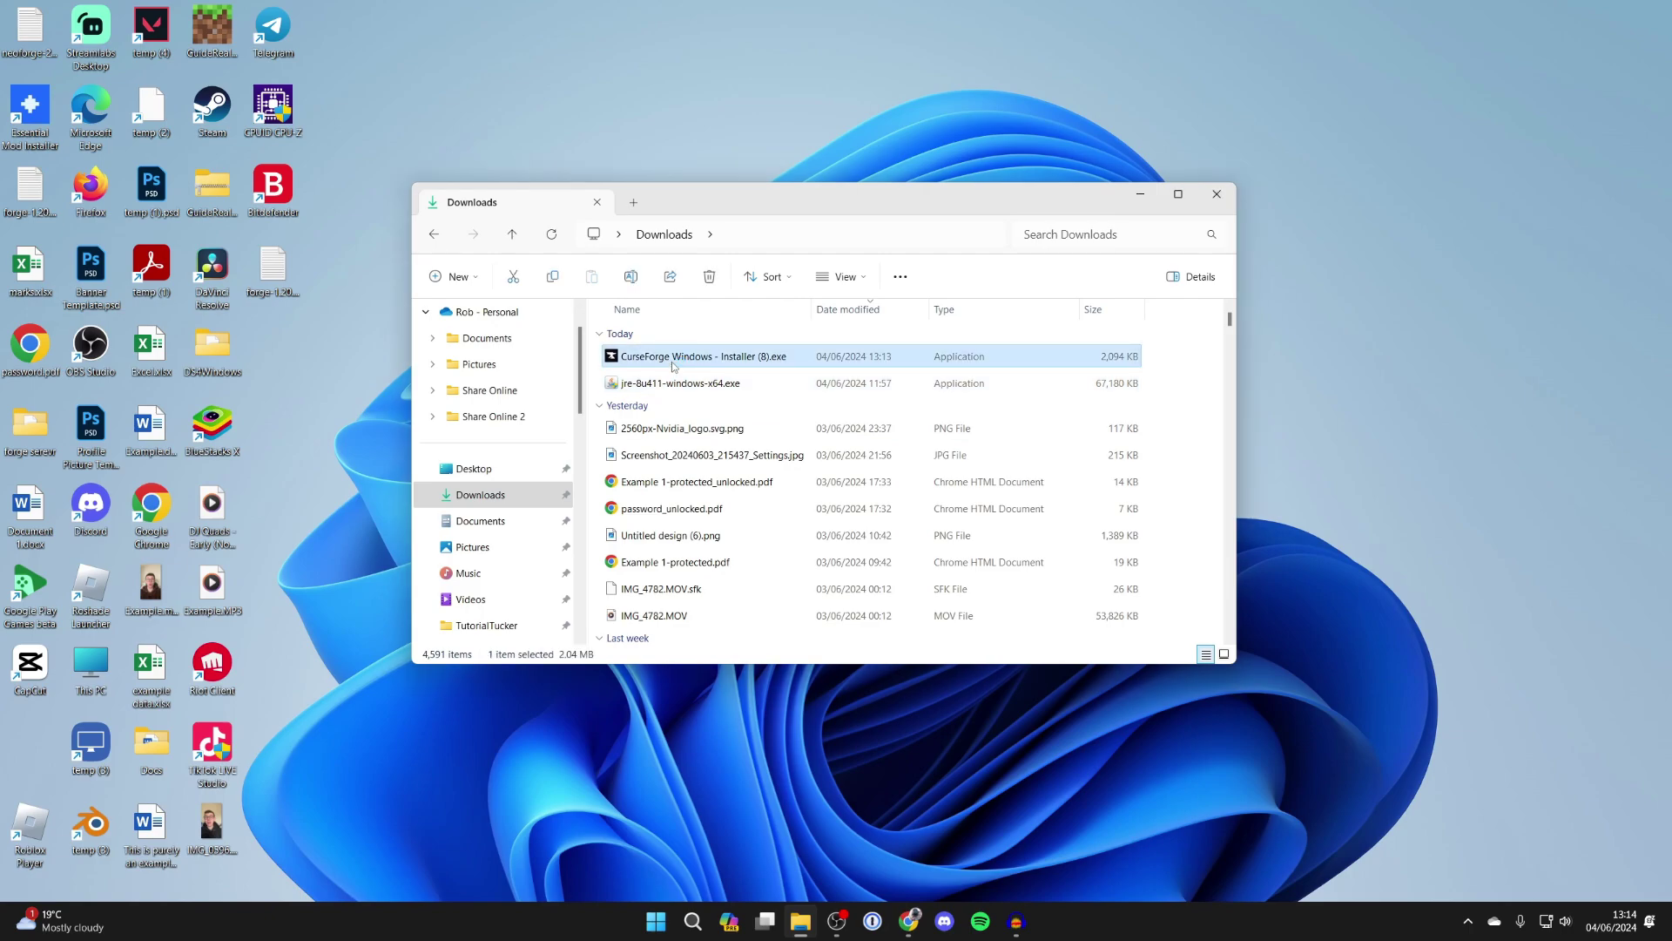
pyautogui.doubleClick(711, 361)
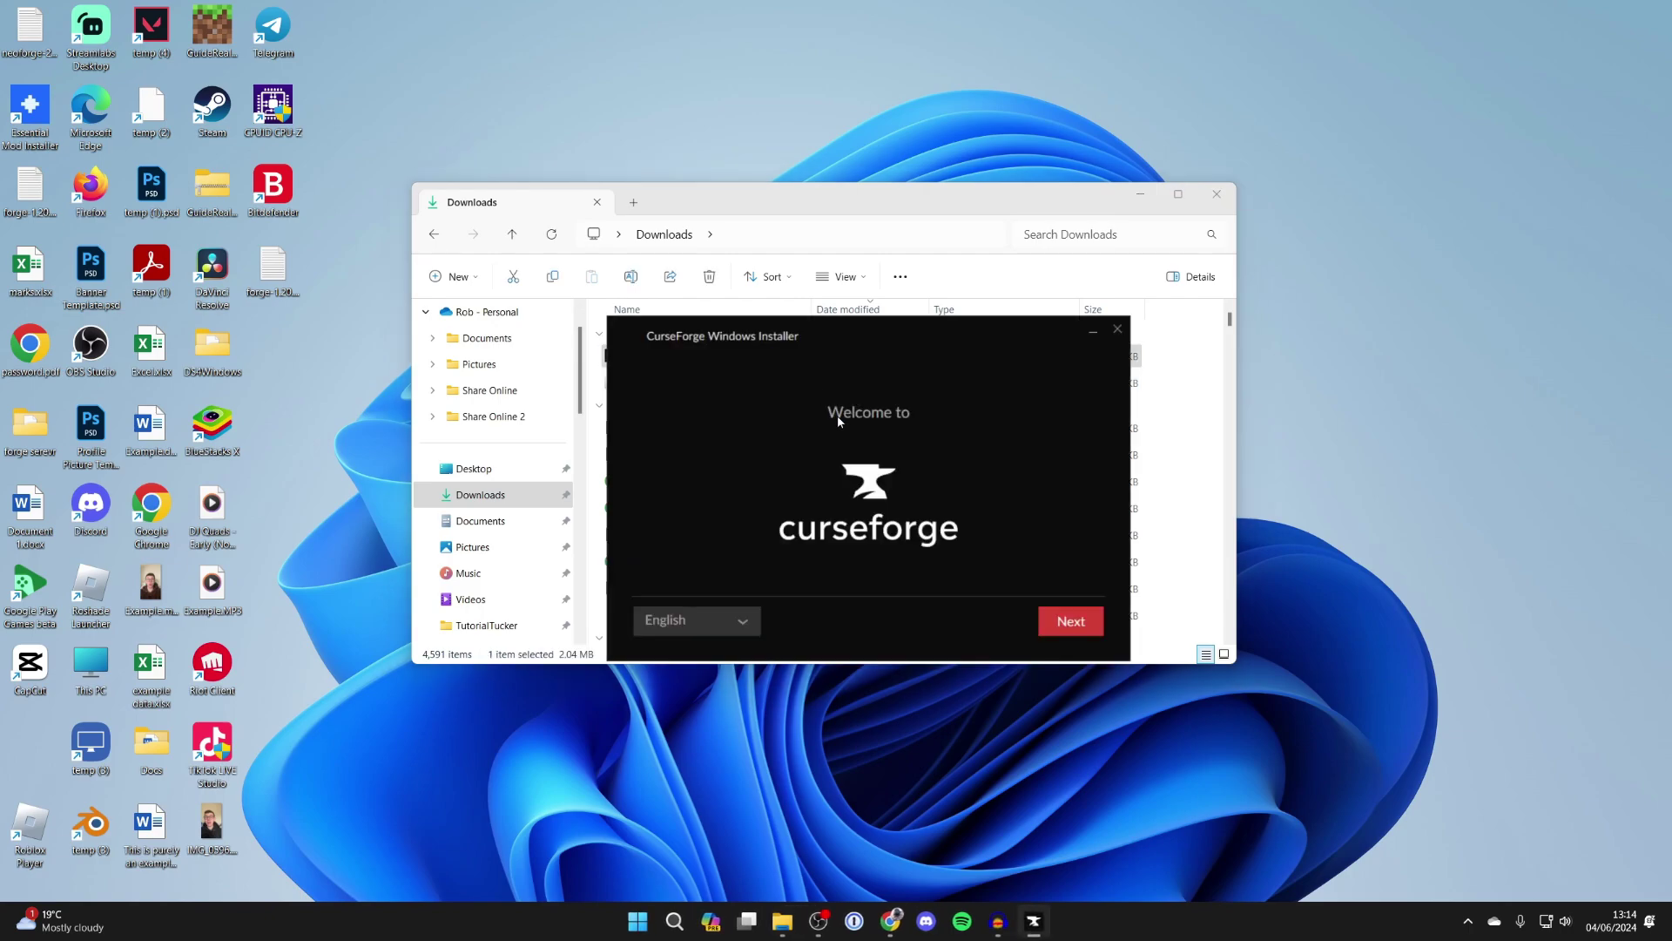
pyautogui.click(1054, 621)
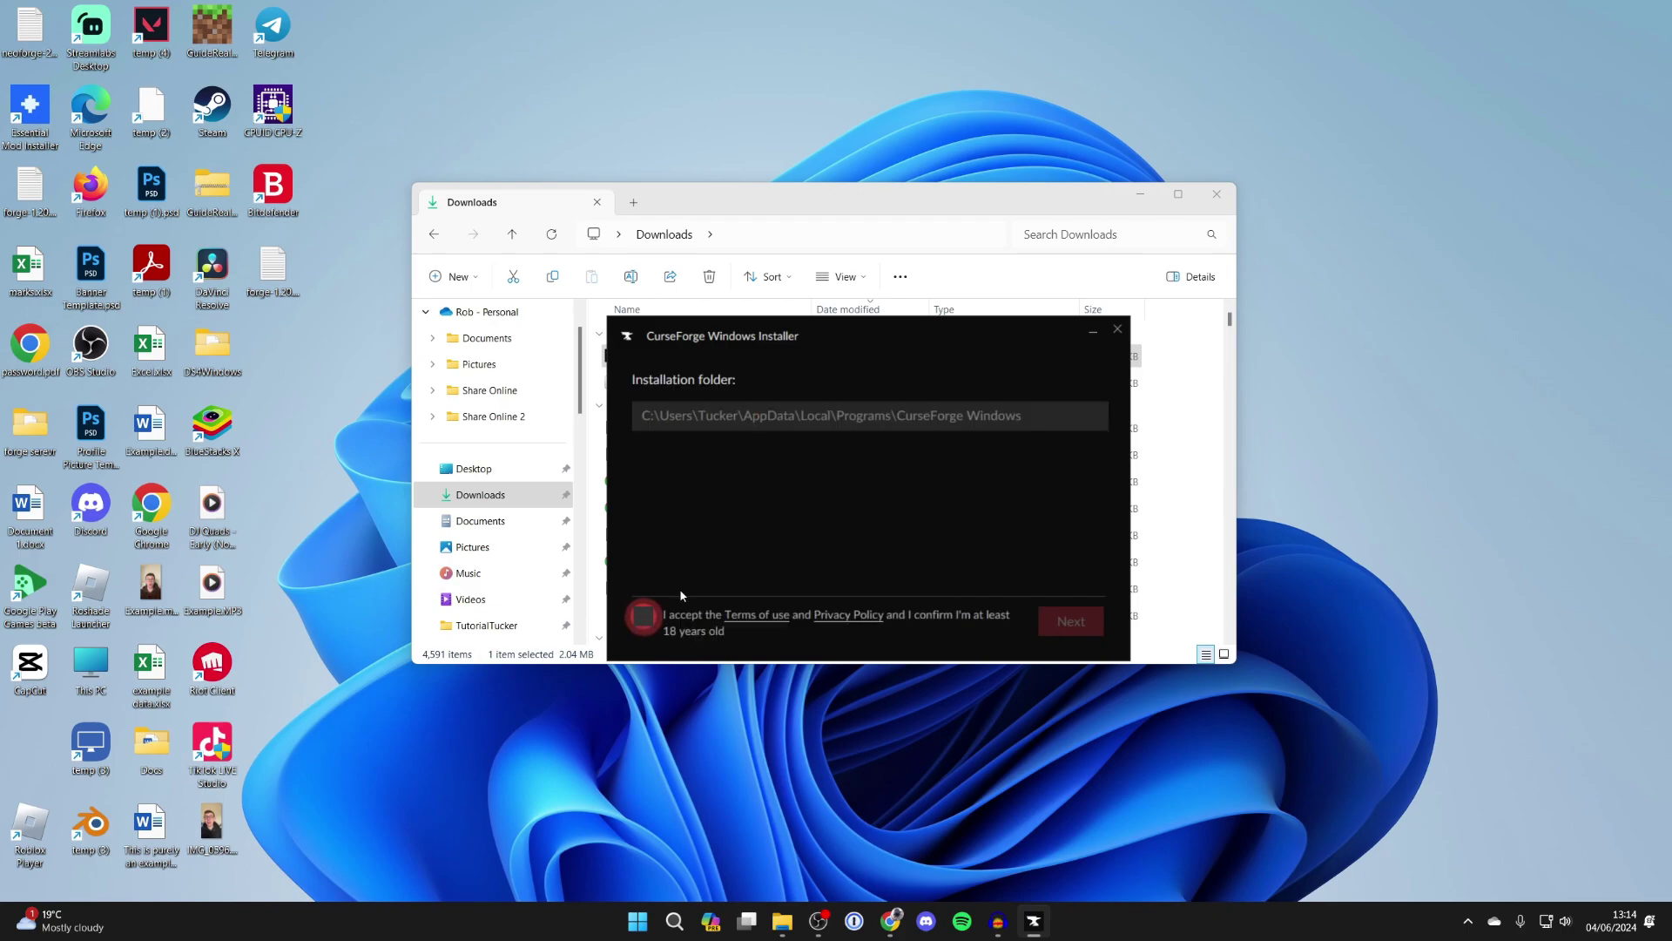
pyautogui.click(644, 617)
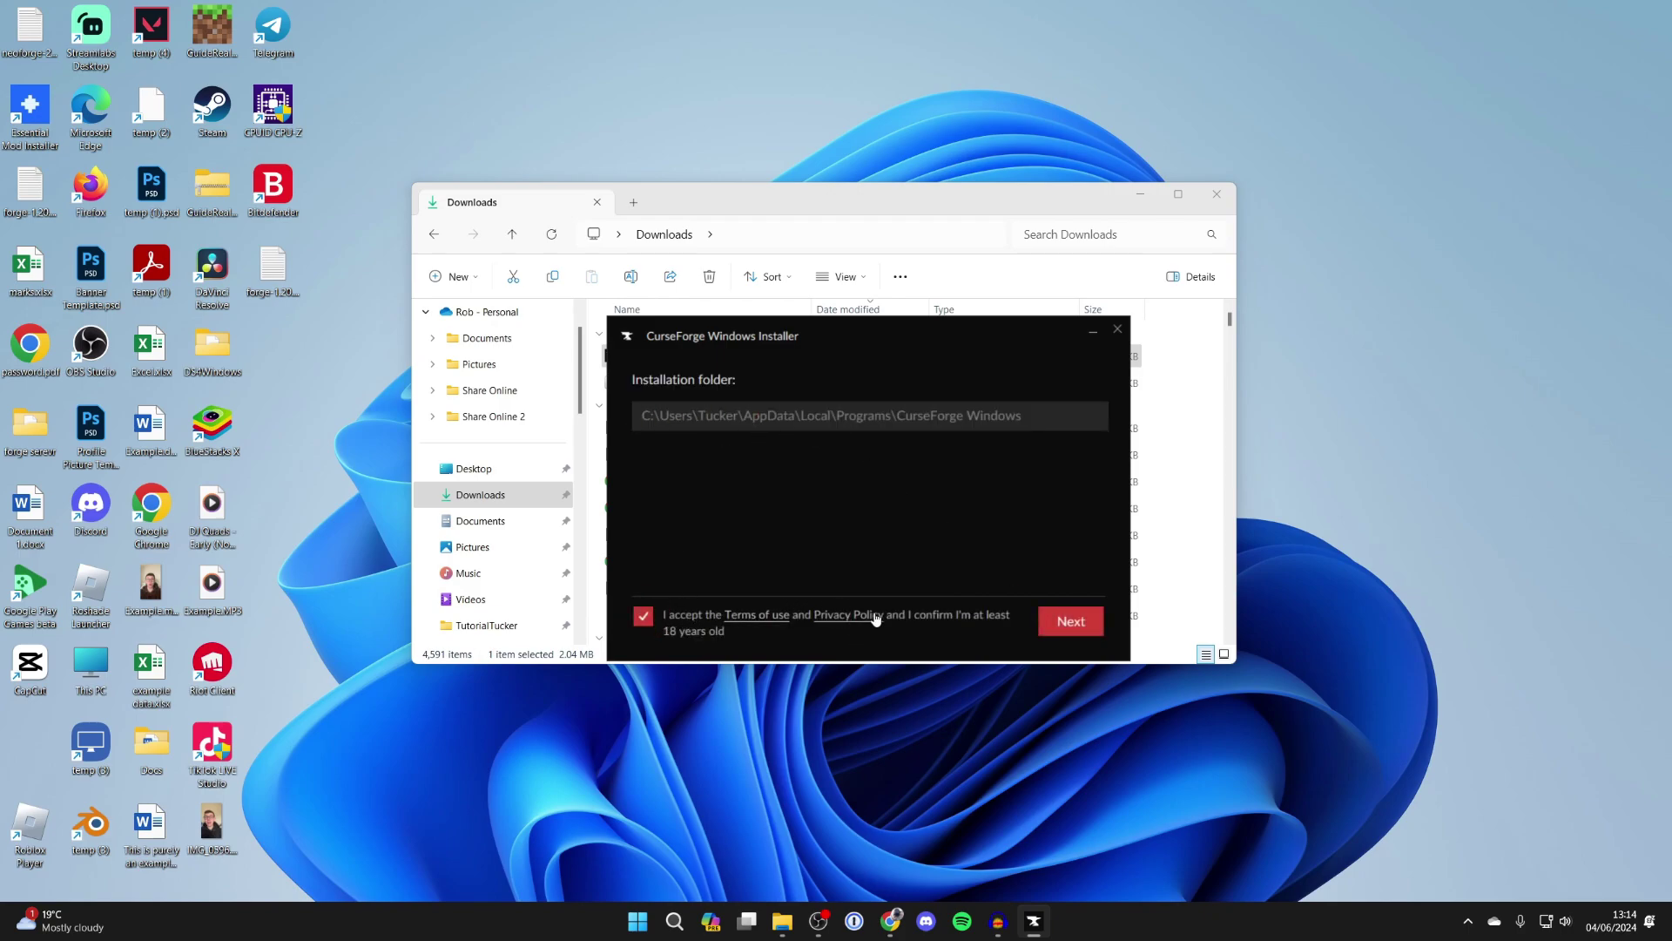
pyautogui.click(1066, 625)
pyautogui.click(1046, 625)
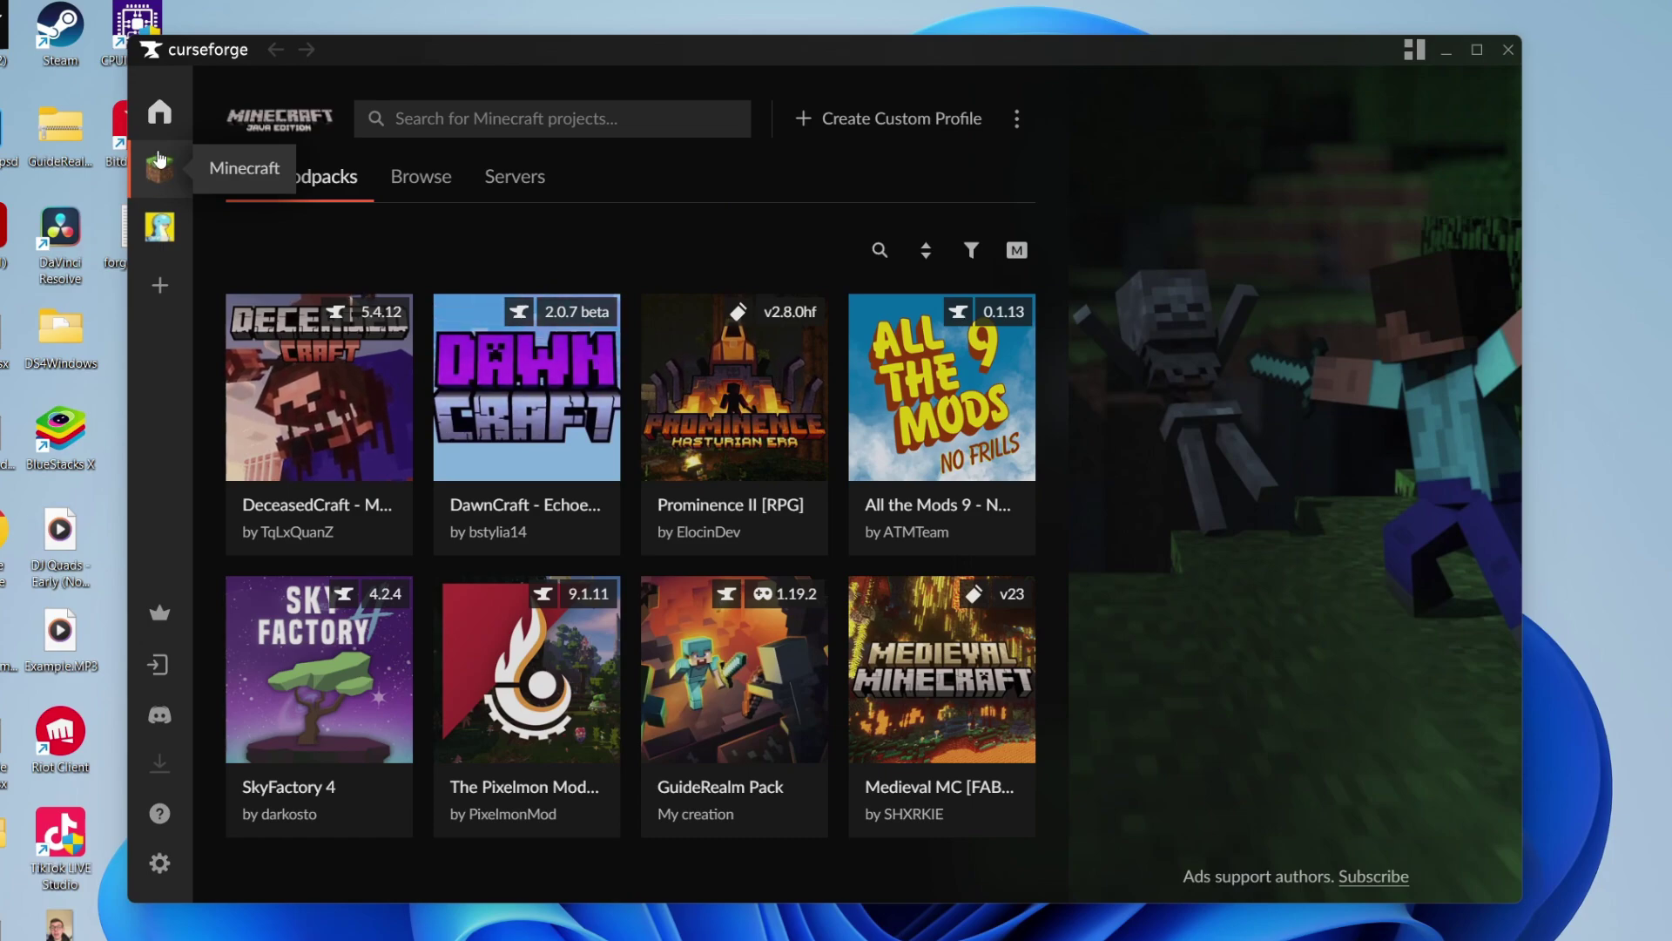
# Step: Check the options for adding a game in the CurseForge app, without adding one
pyautogui.click(159, 289)
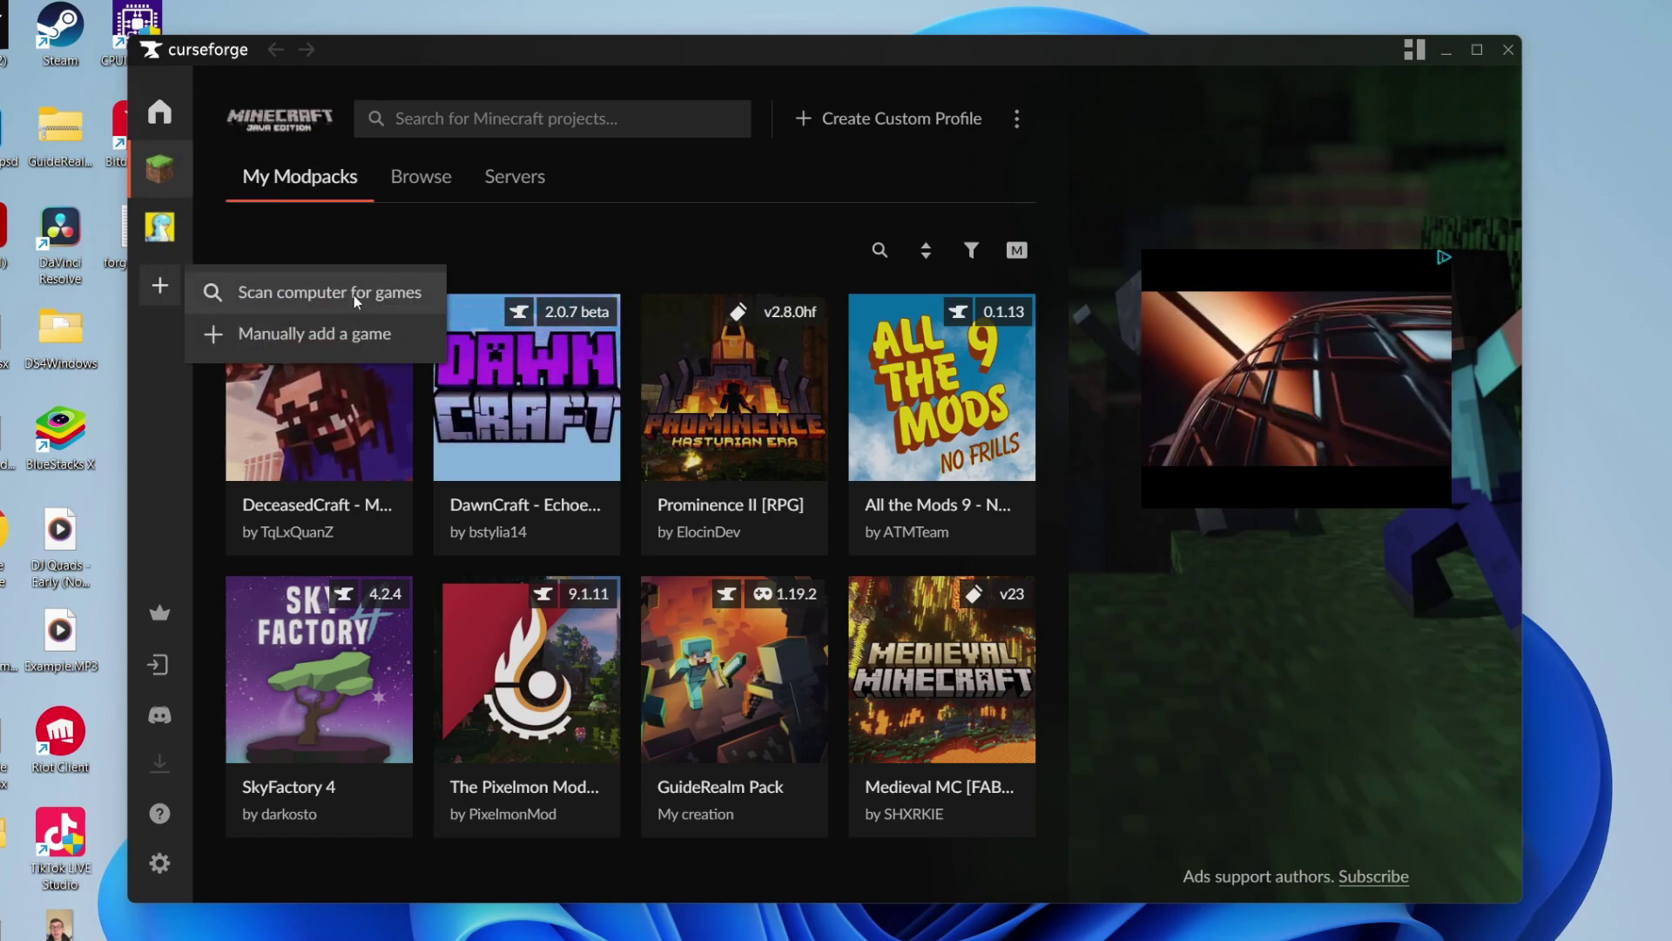
pyautogui.click(273, 248)
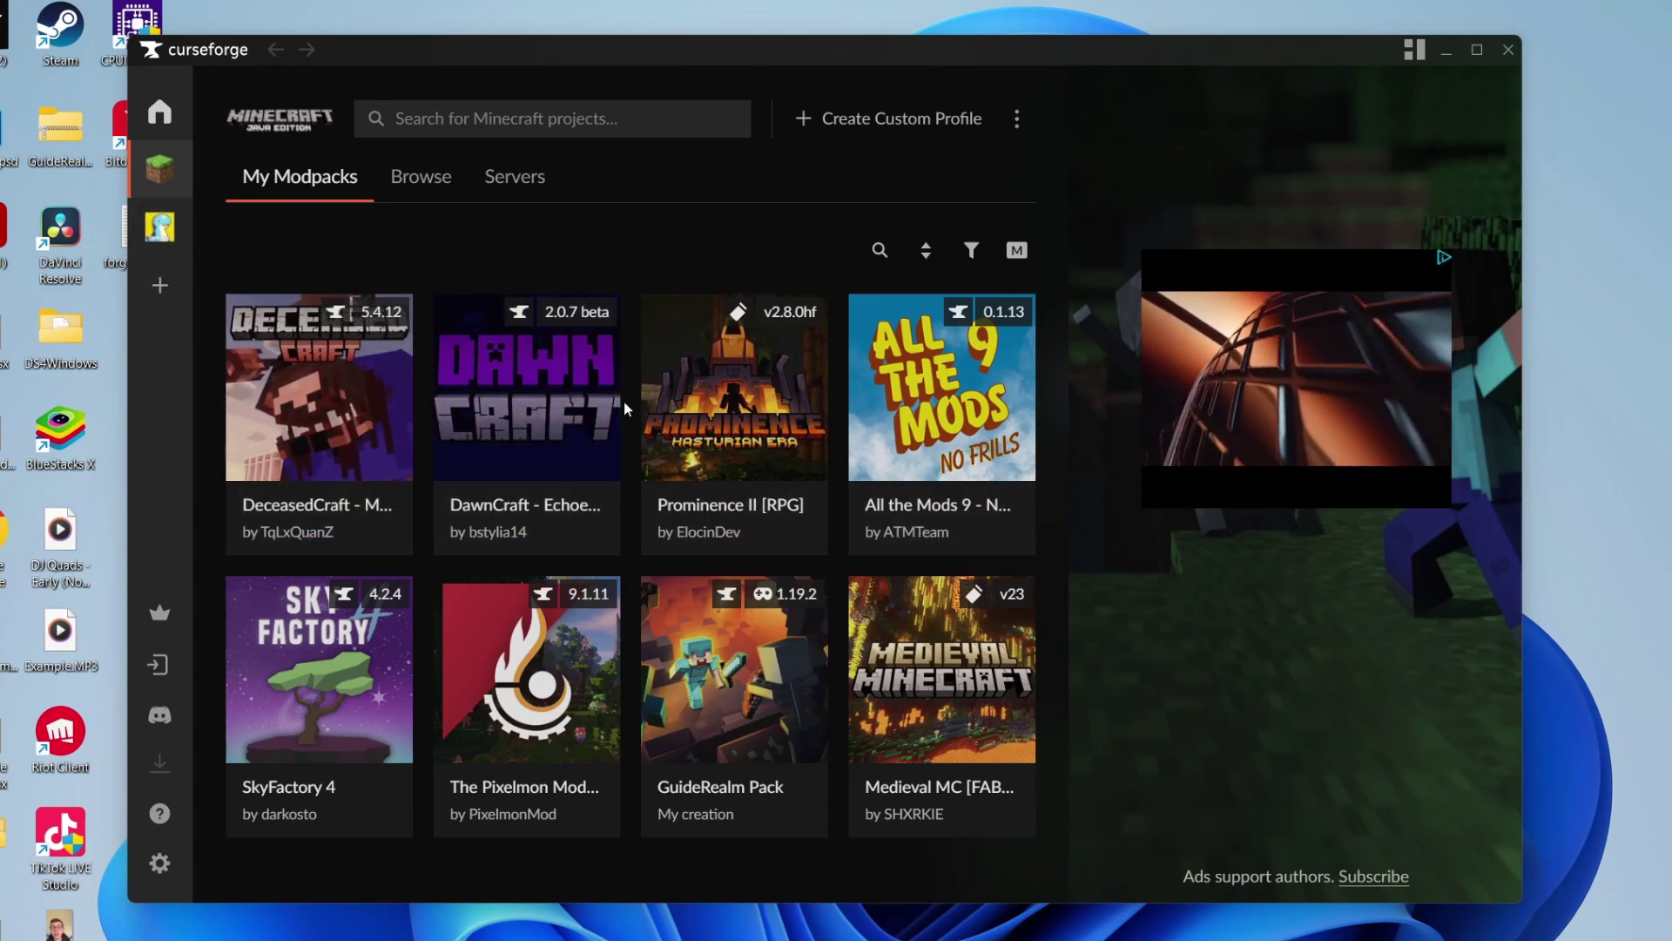
pyautogui.moveTo(397, 324)
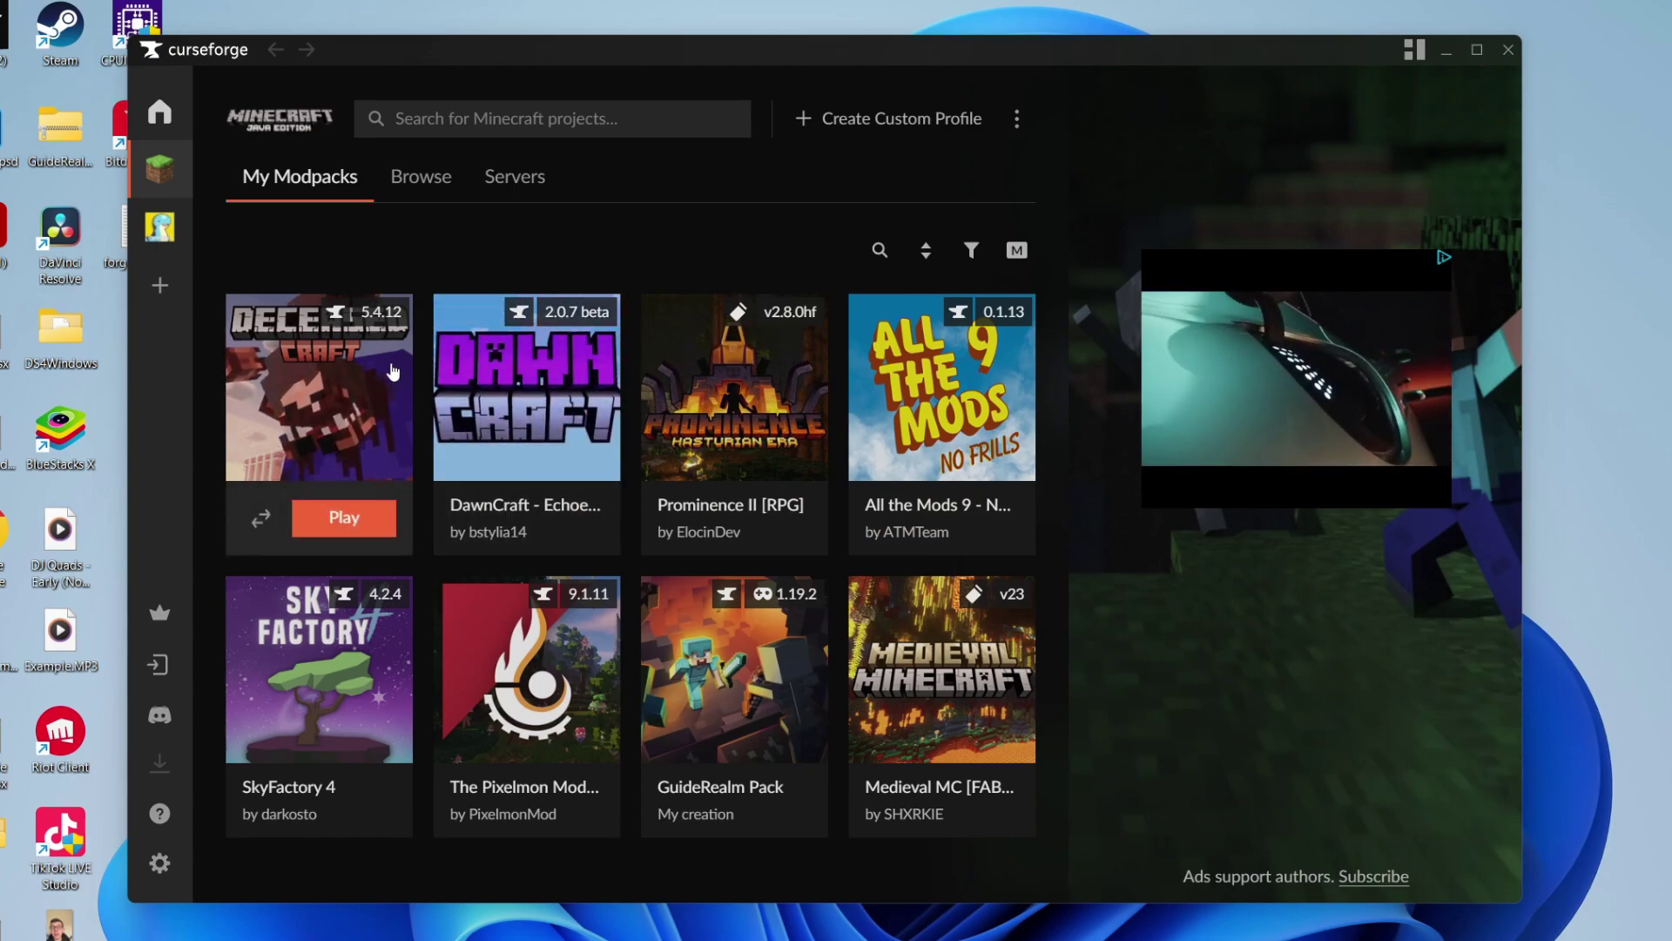
# Step: Search the Minecraft modpacks available in CurseForge for atm9sky
pyautogui.click(419, 184)
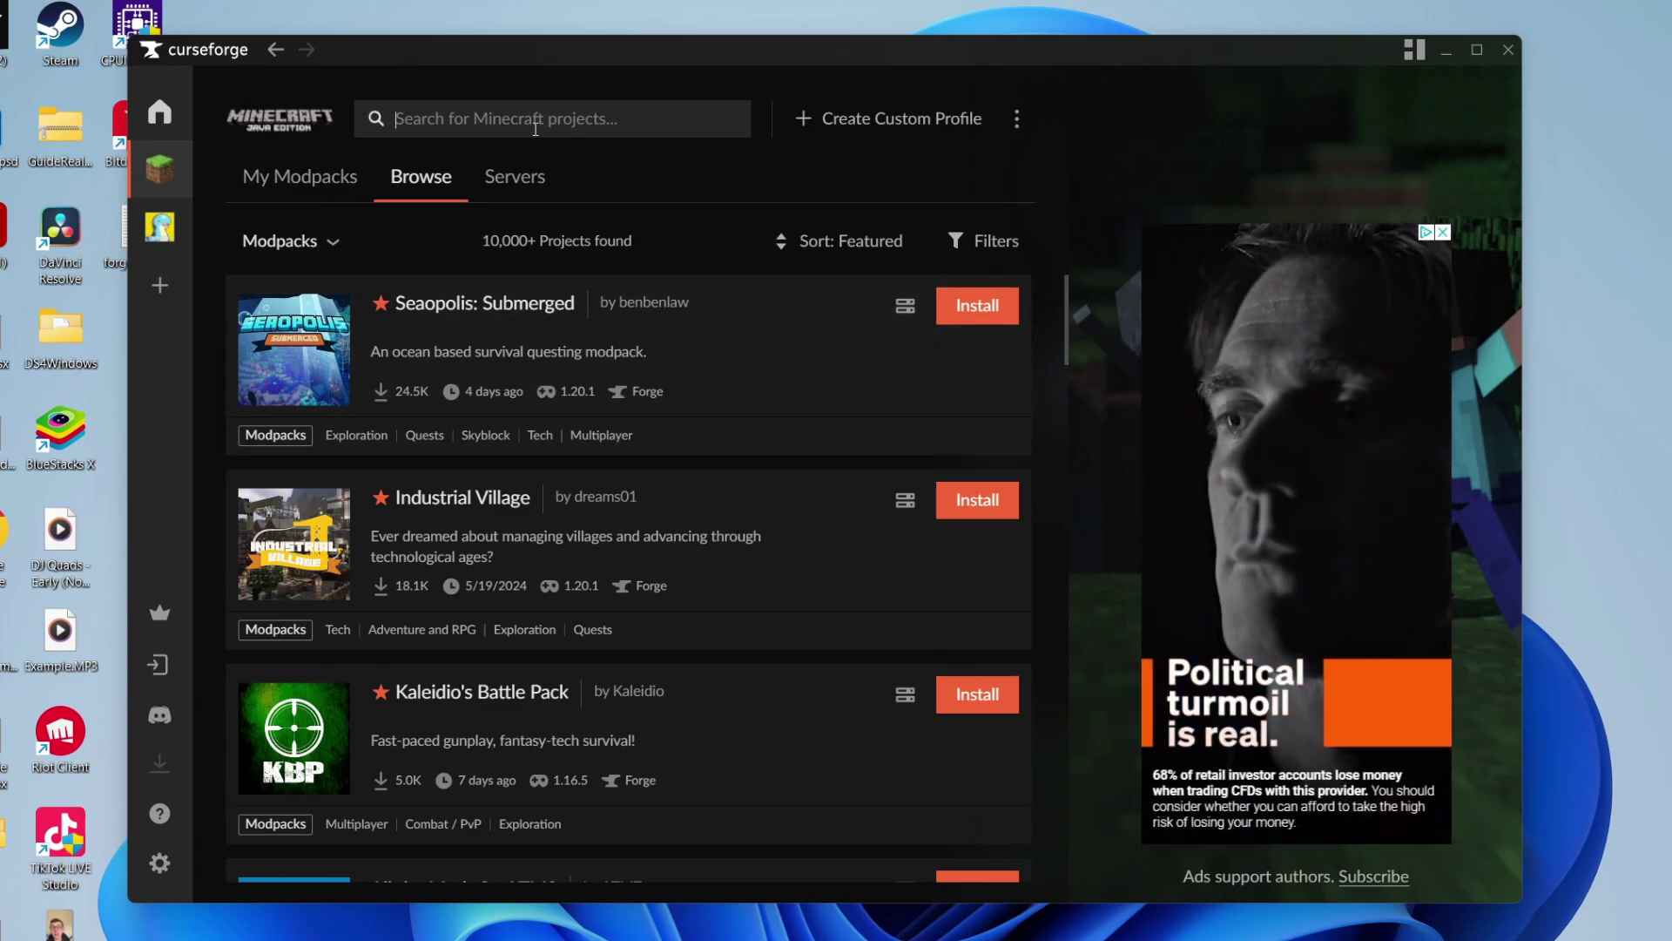
pyautogui.write('atm')
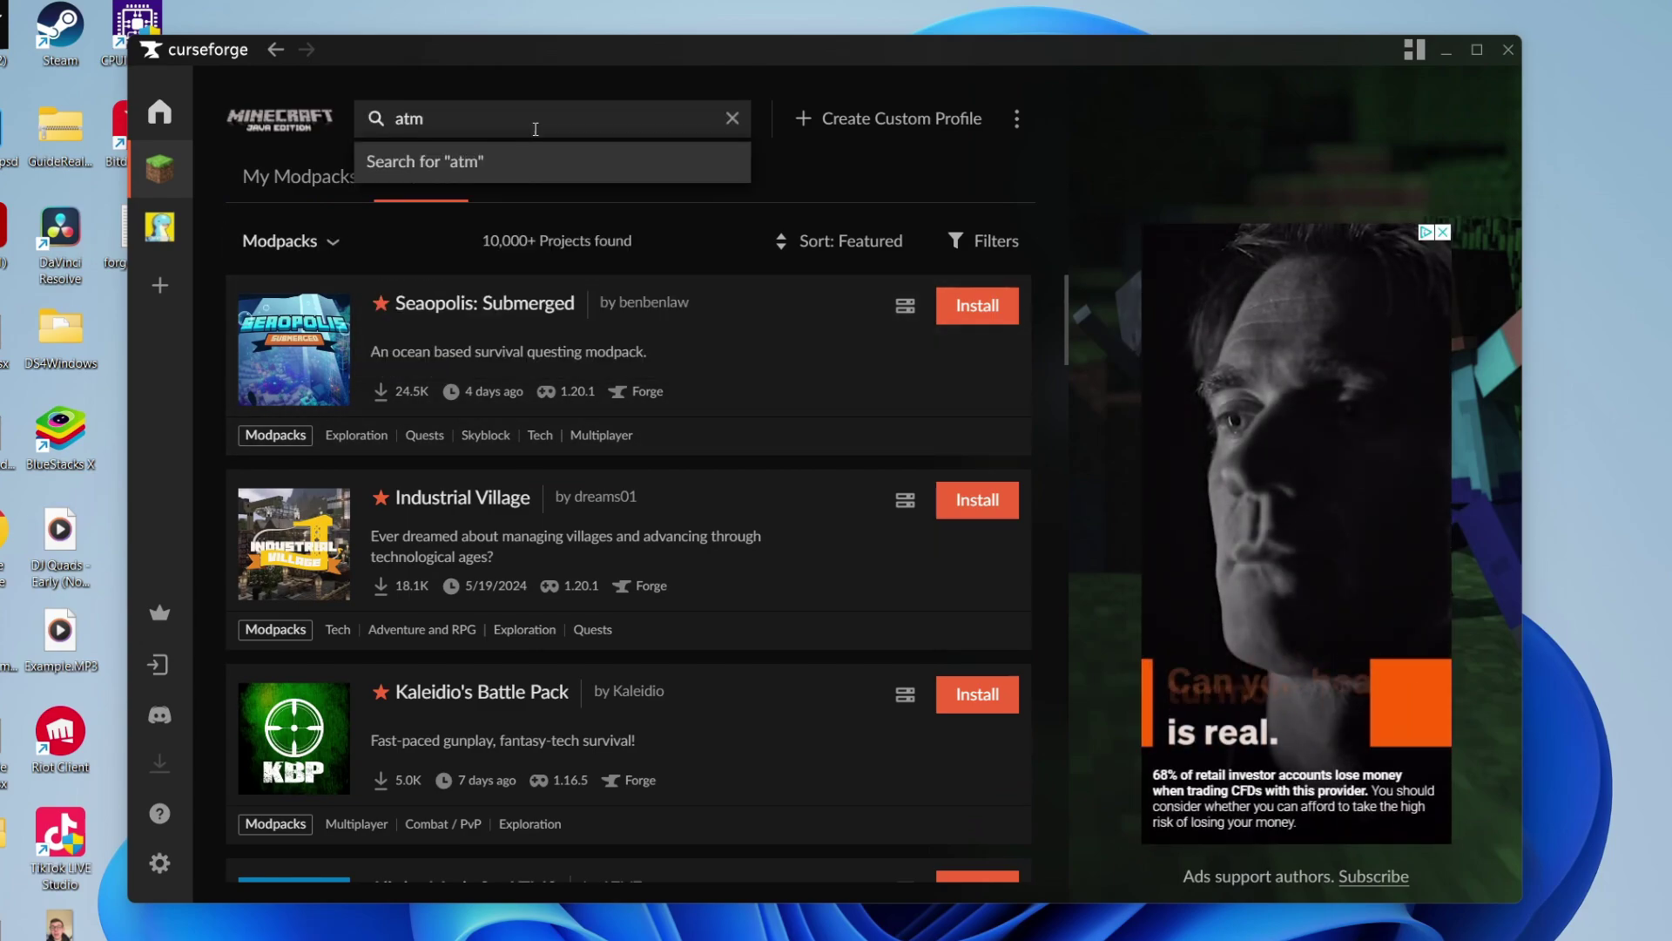
pyautogui.write('9s')
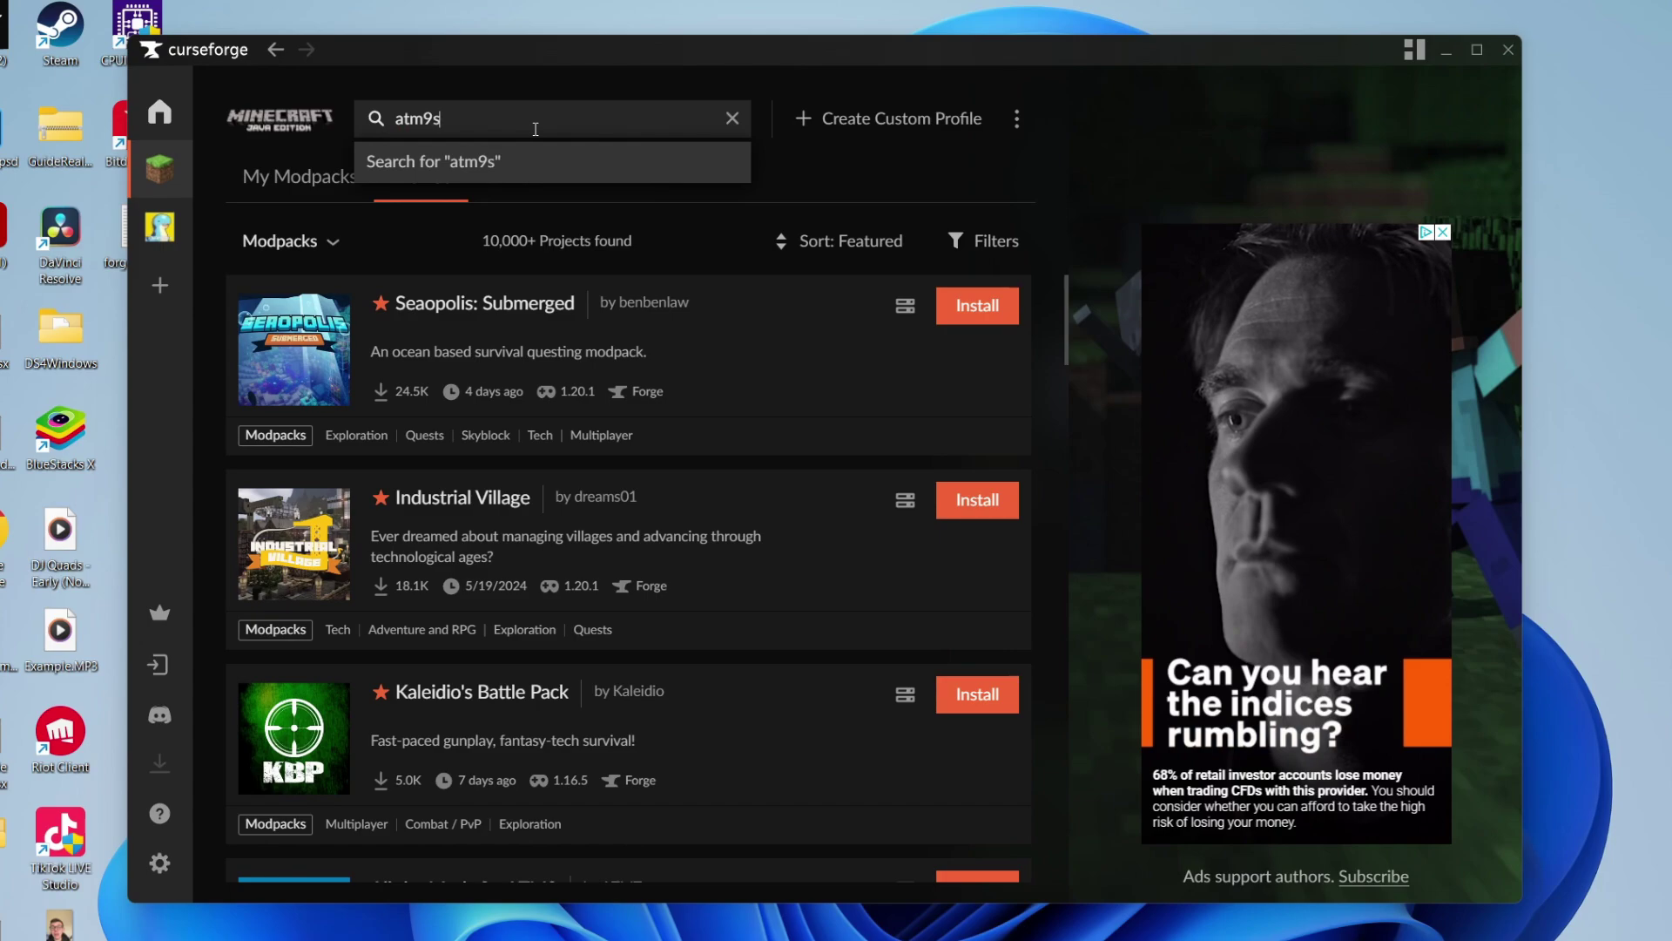
pyautogui.write('ky')
pyautogui.press('Return')
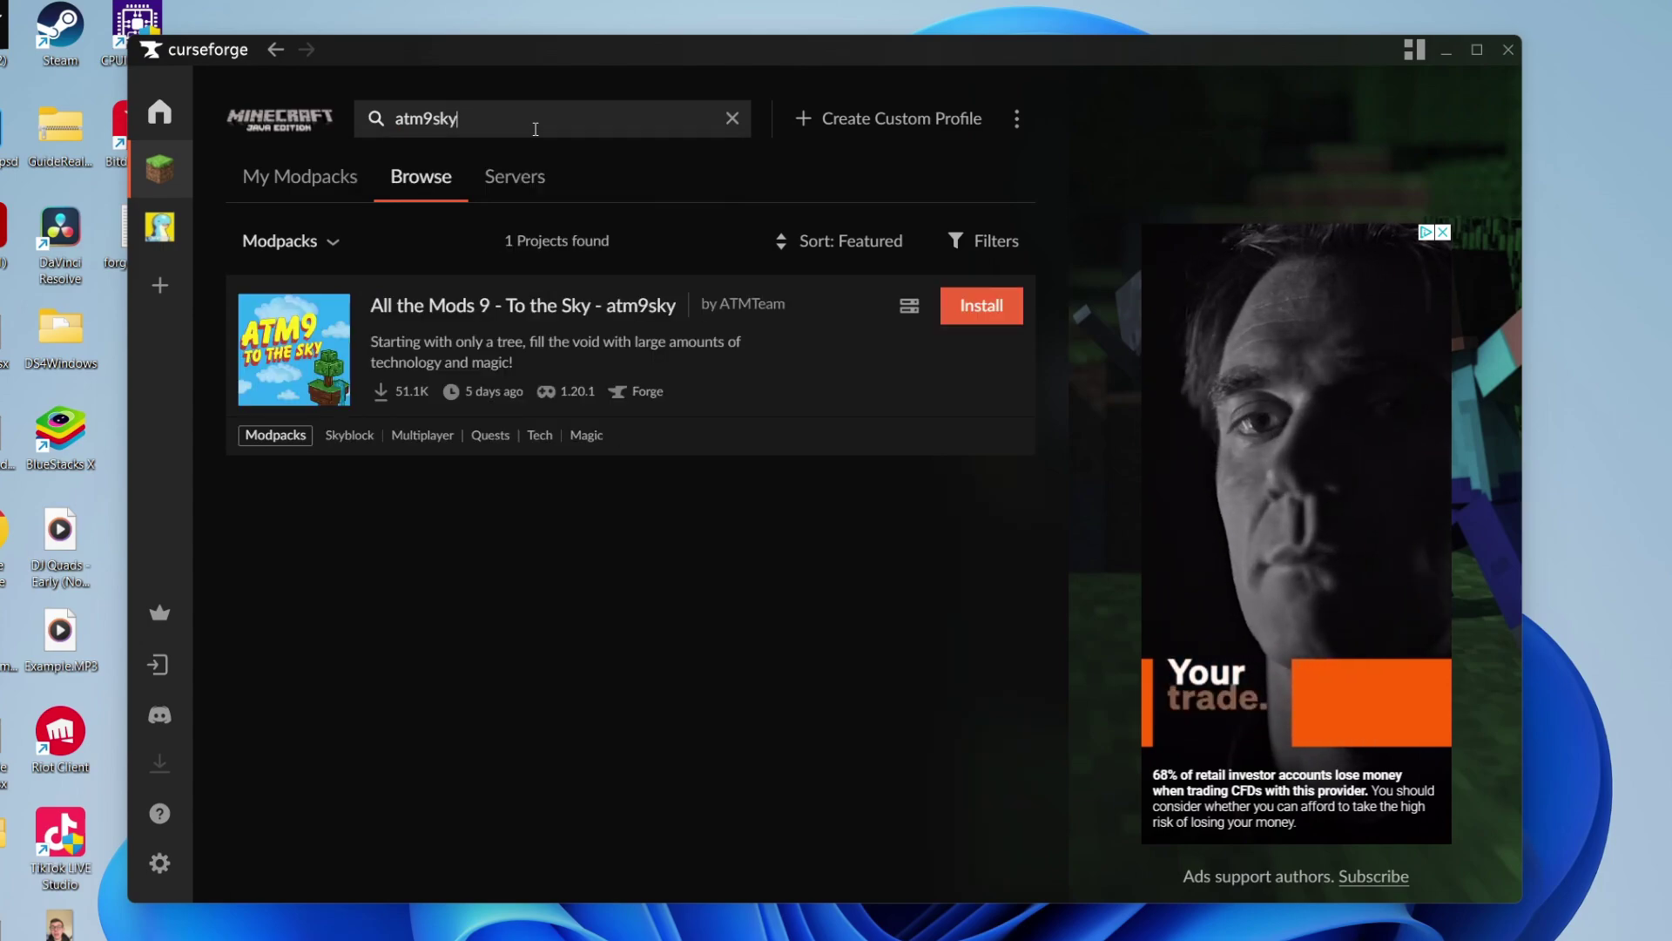
# Step: Open the All the Mods 9 - To the Sky modpack's details and install it
pyautogui.click(468, 320)
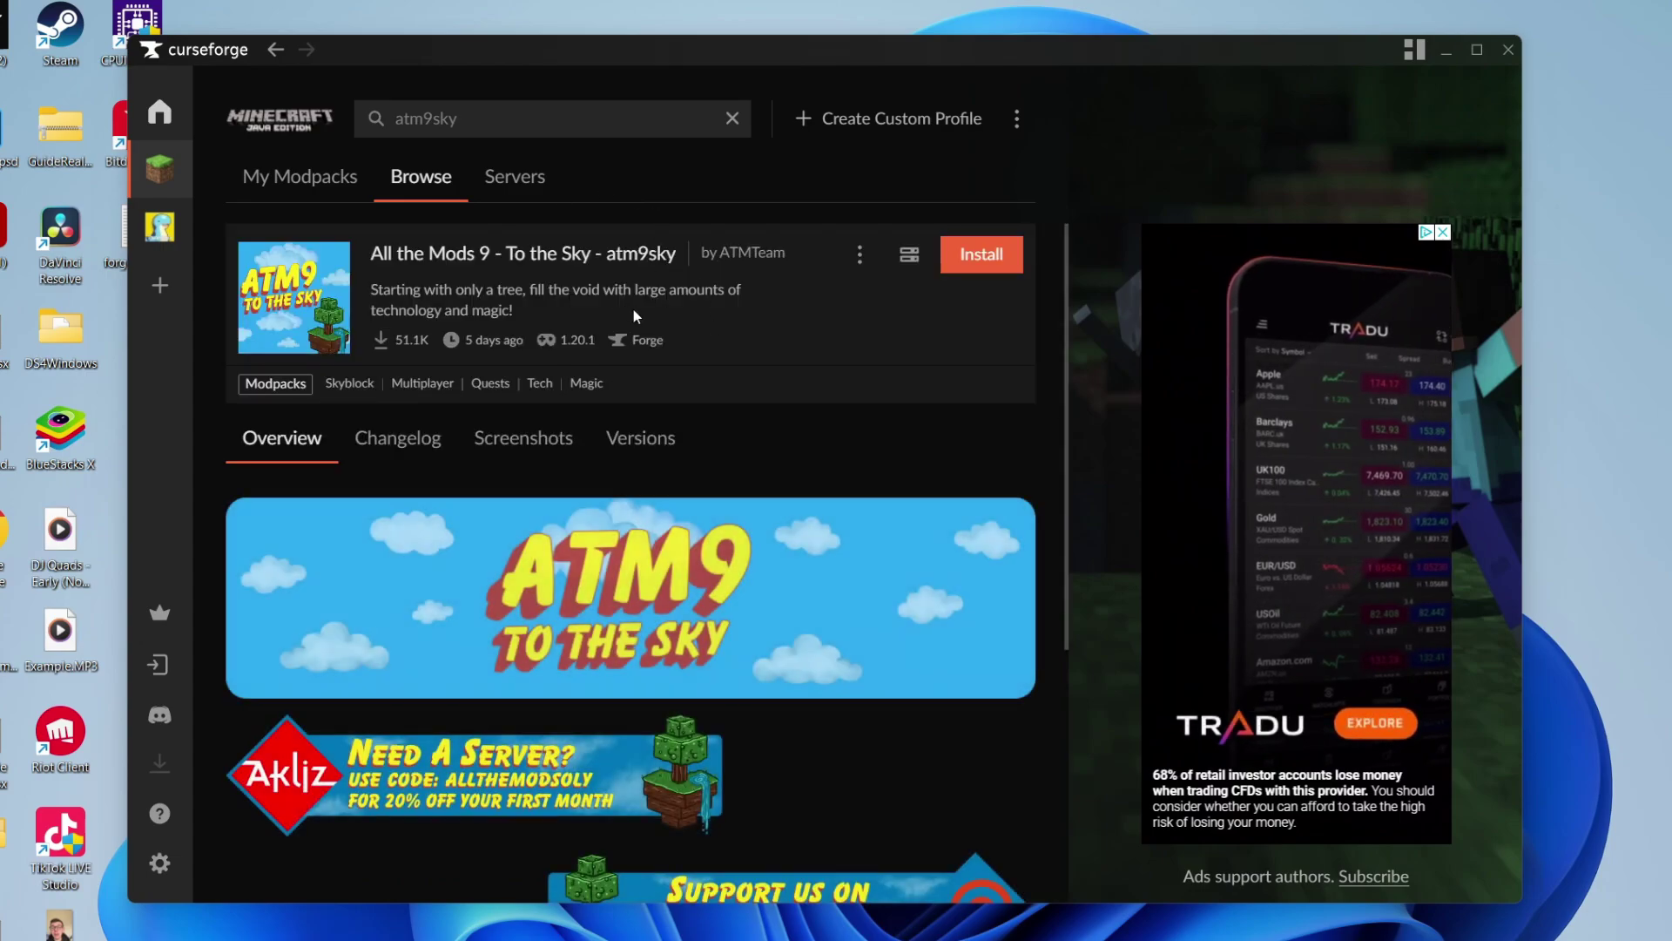
pyautogui.scroll(-2, 482, 364)
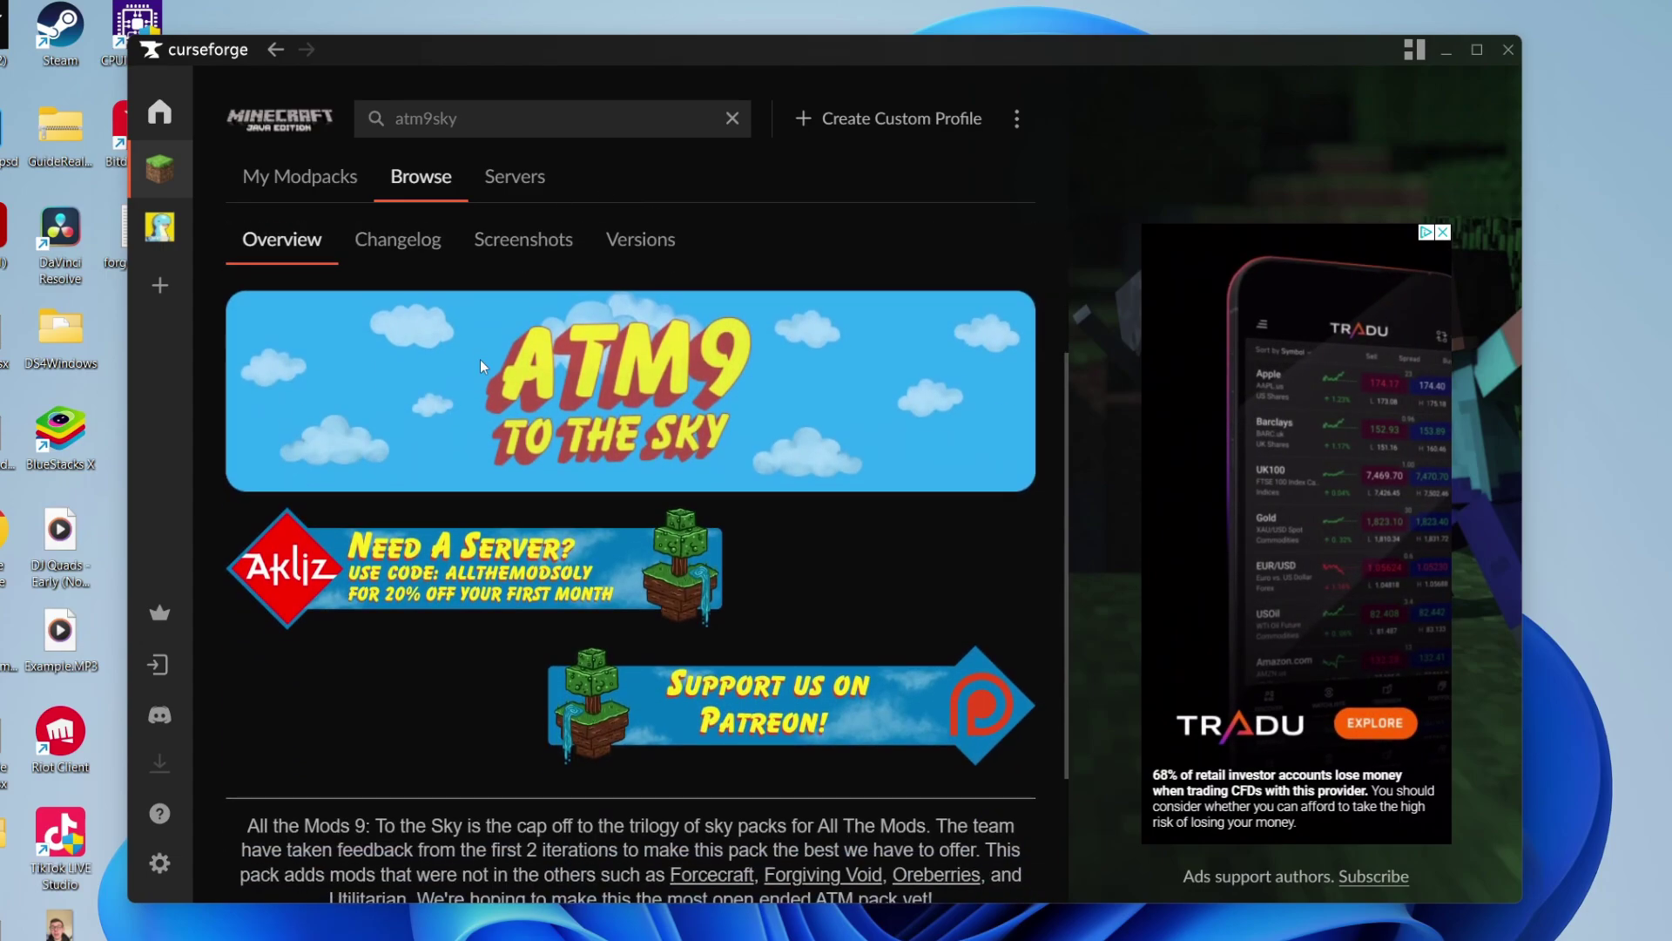
pyautogui.scroll(2, 479, 359)
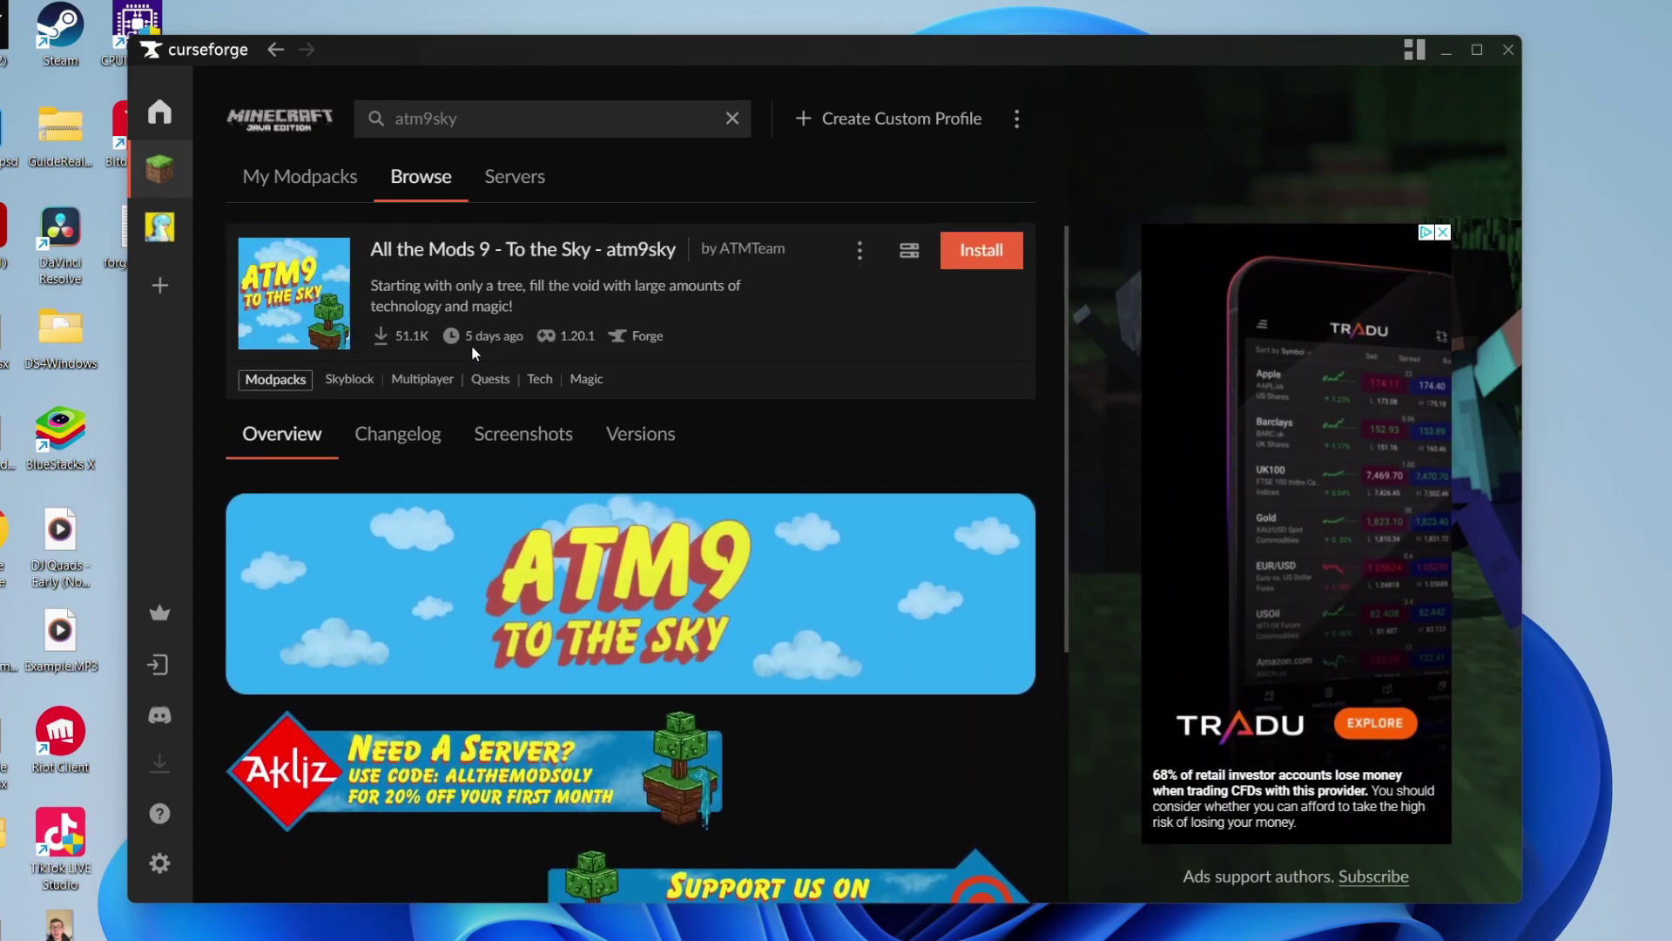
pyautogui.click(982, 254)
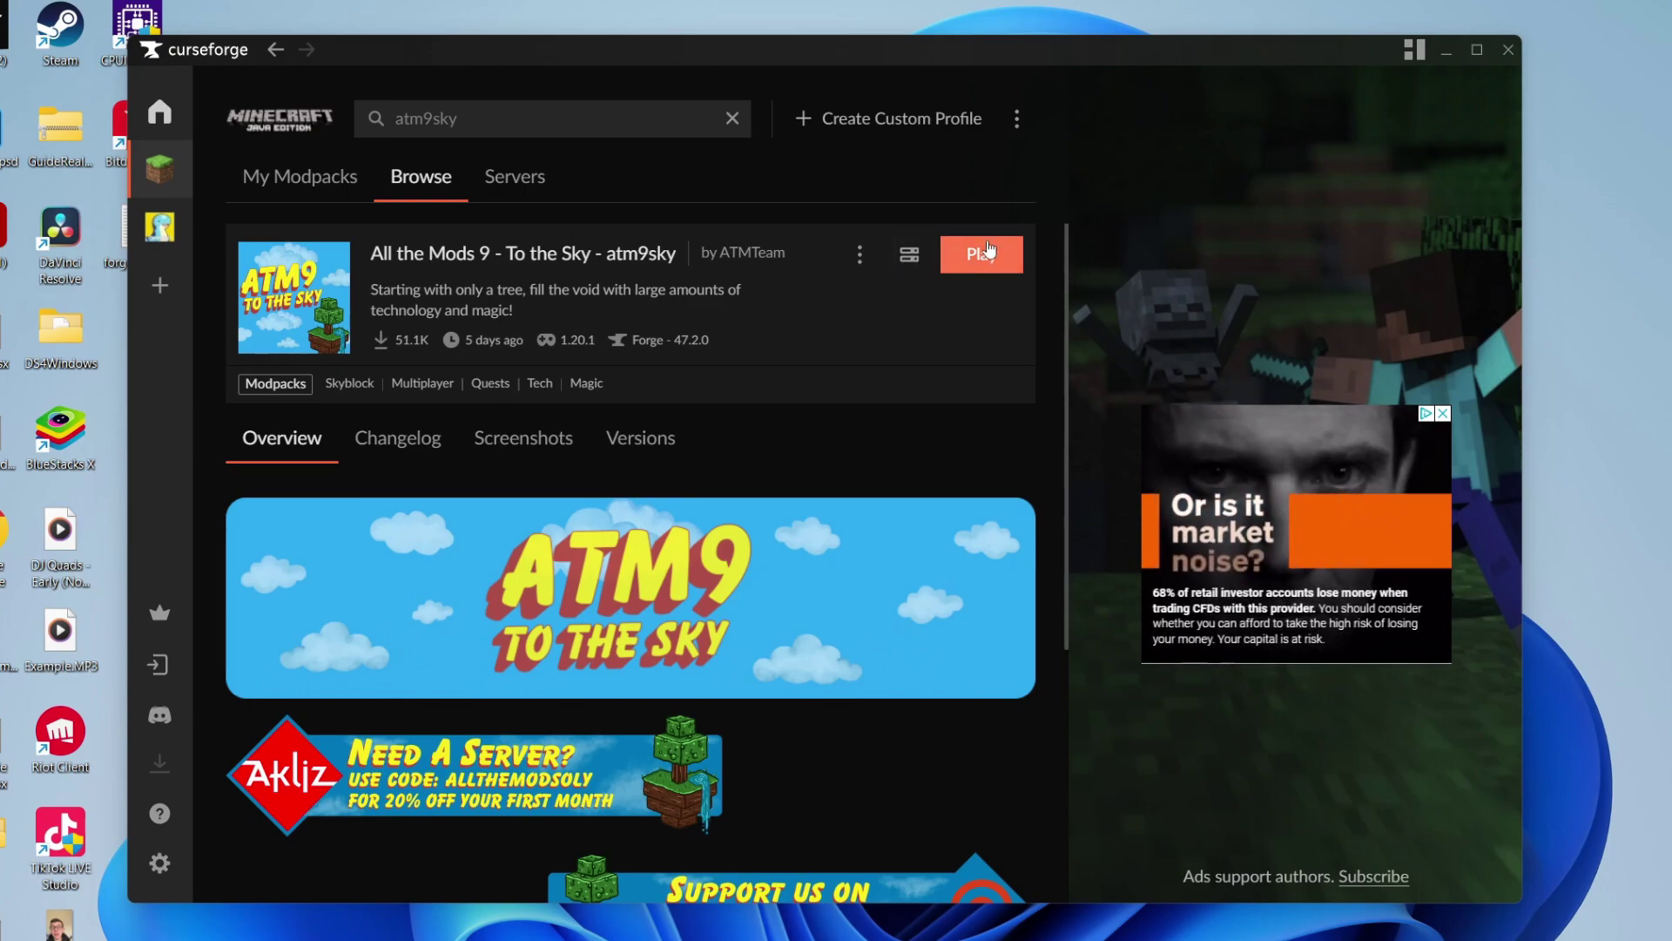
# Step: Open the All the Mods 9 - To the Sky profile from the installed modpacks
pyautogui.click(283, 180)
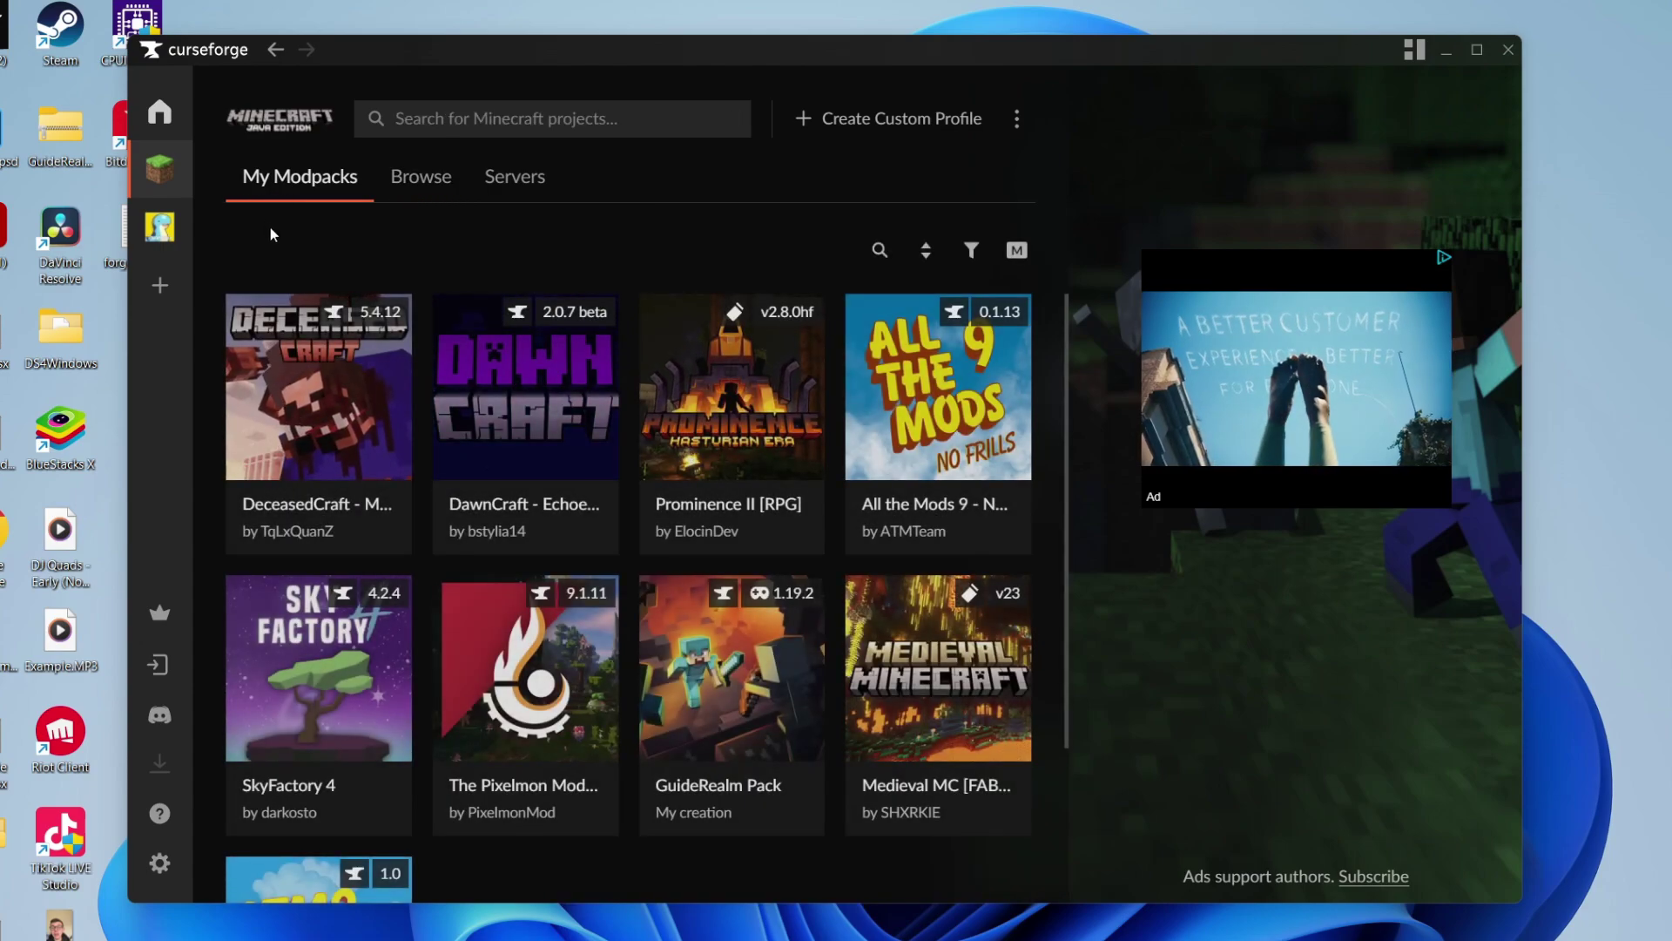
pyautogui.scroll(-2, 512, 392)
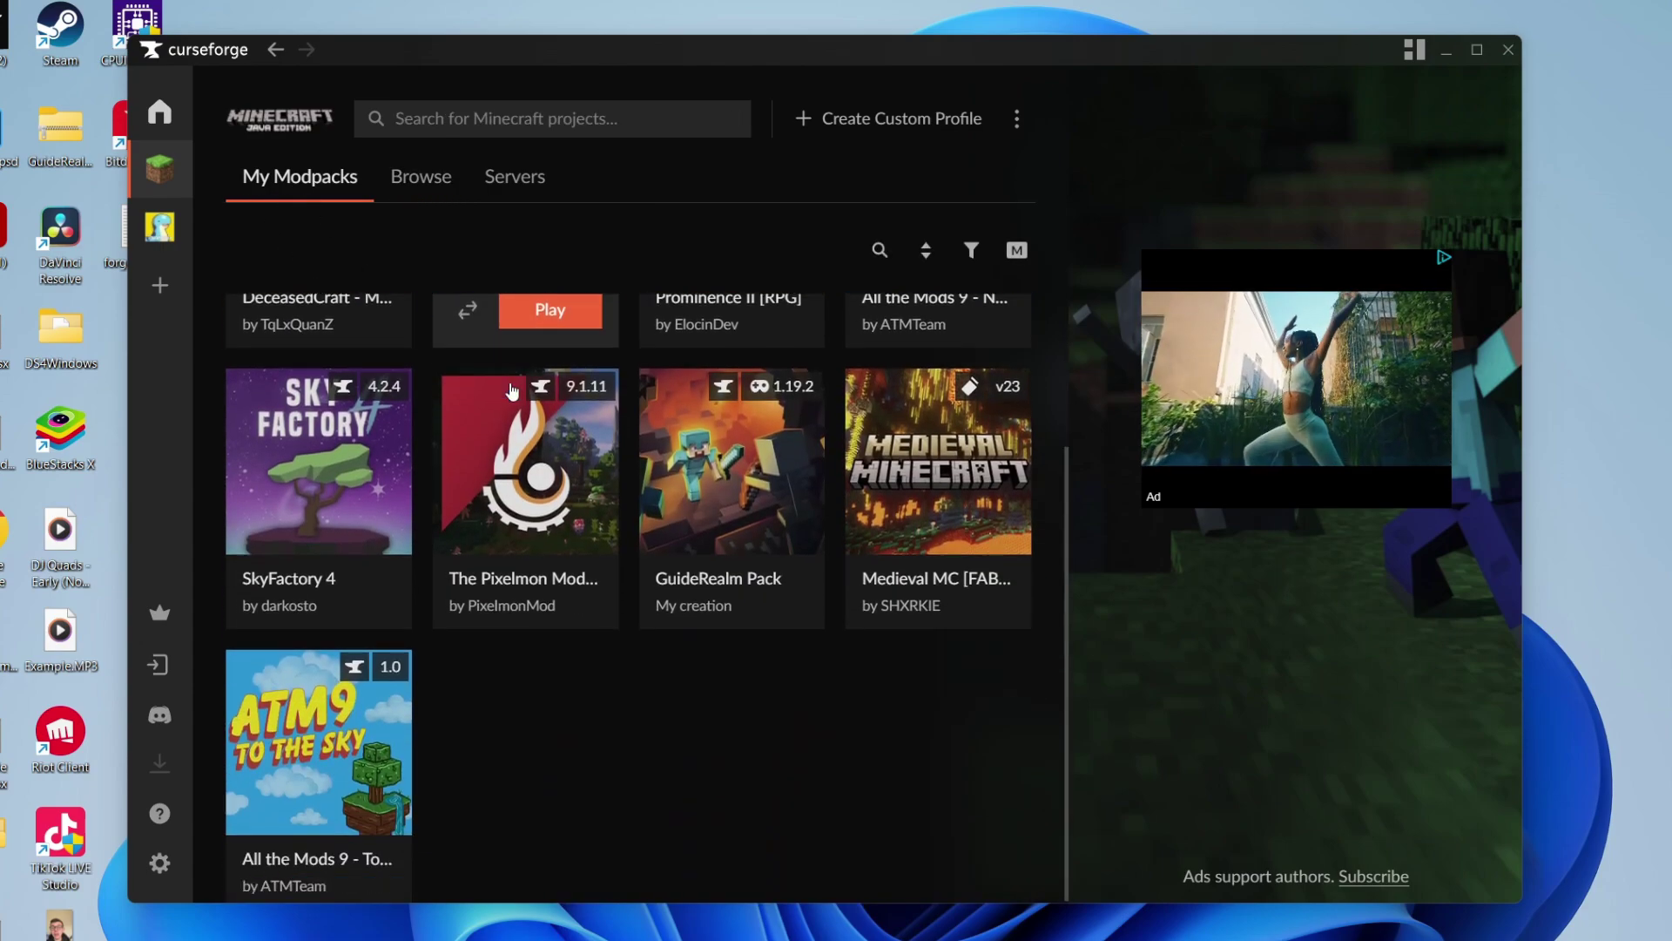
pyautogui.click(296, 747)
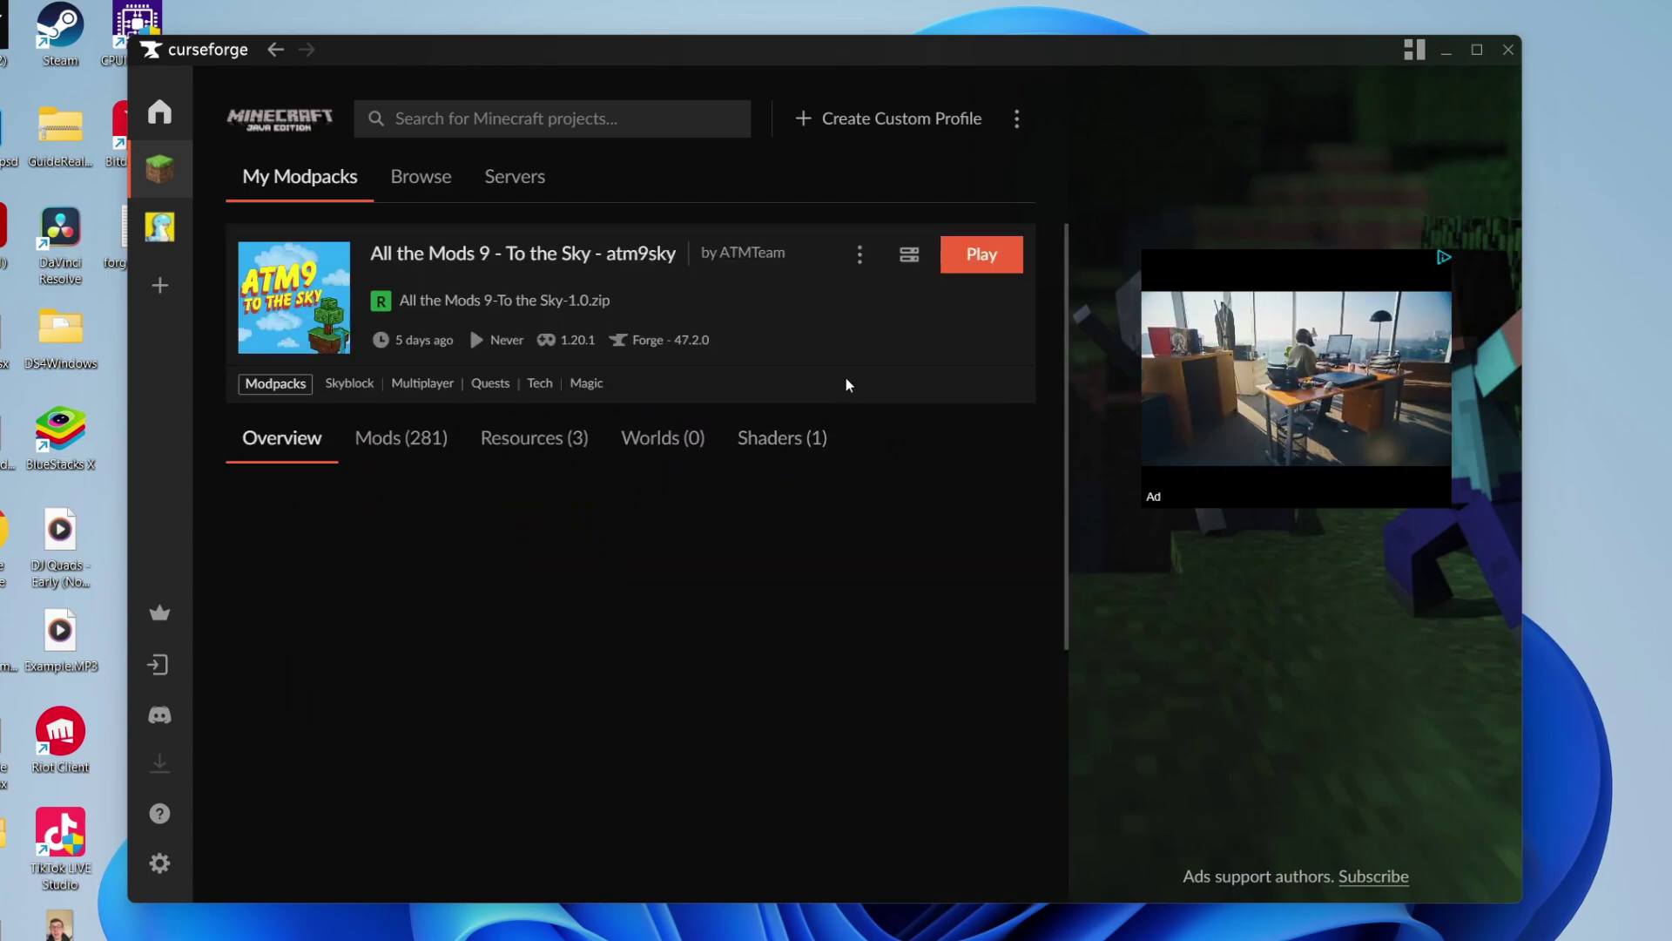
# Step: Launch the All the Mods 9 - To the Sky profile through Minecraft Launcher, accepting the modified-installation risks and disabling that warning for it
pyautogui.click(967, 261)
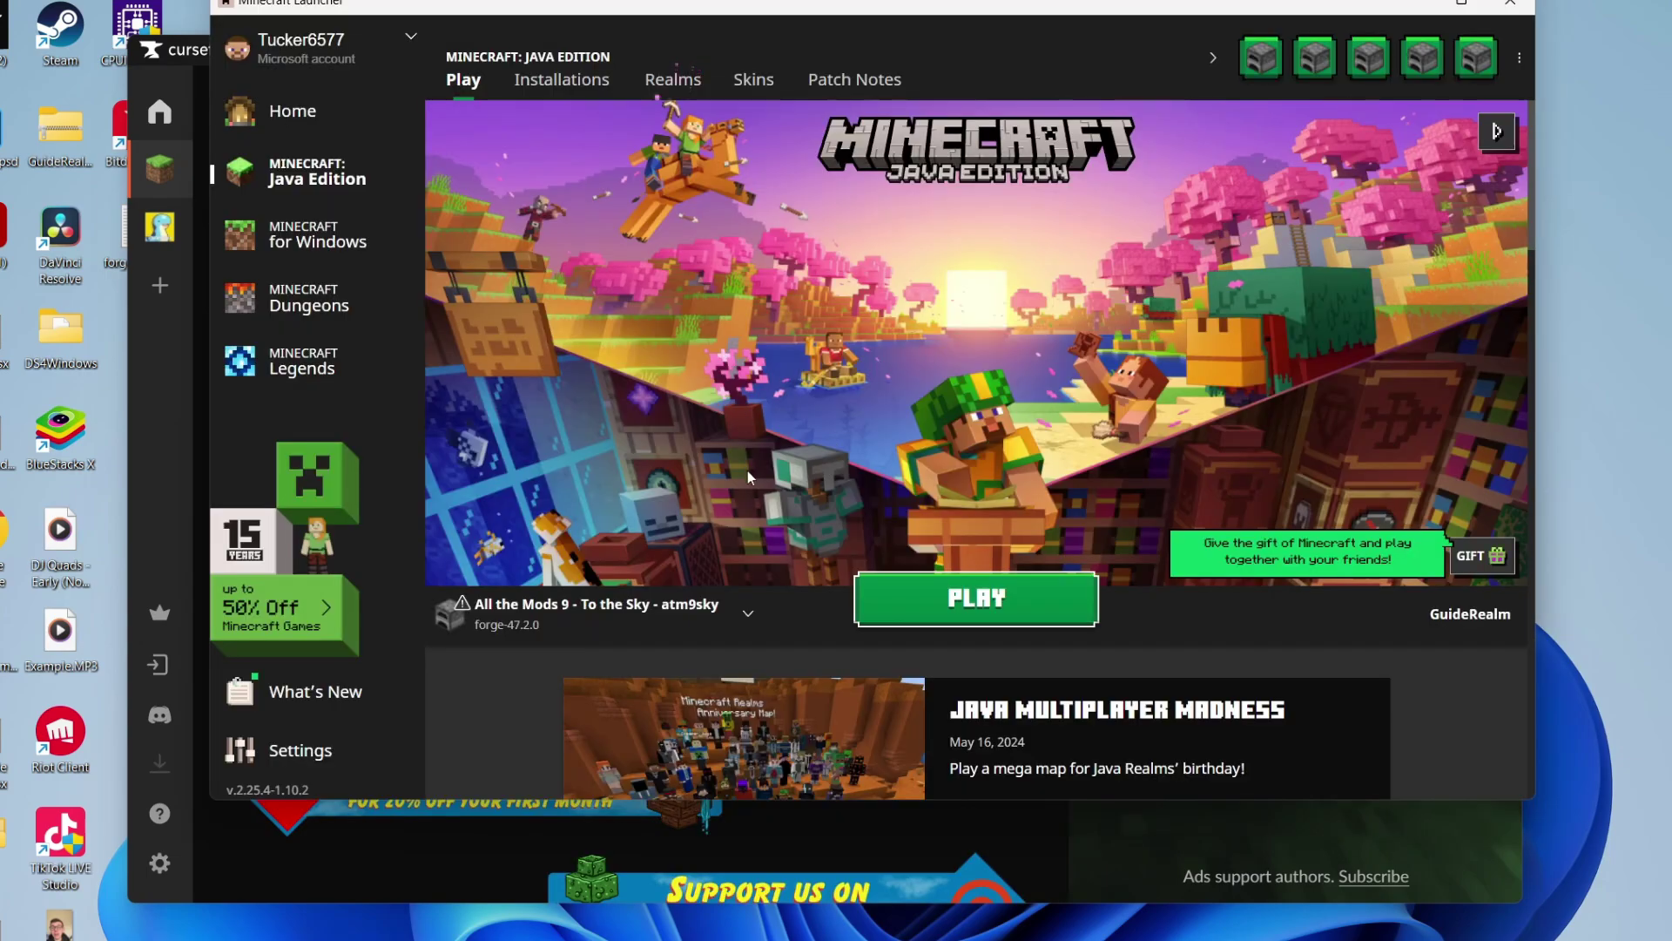
pyautogui.moveTo(533, 627)
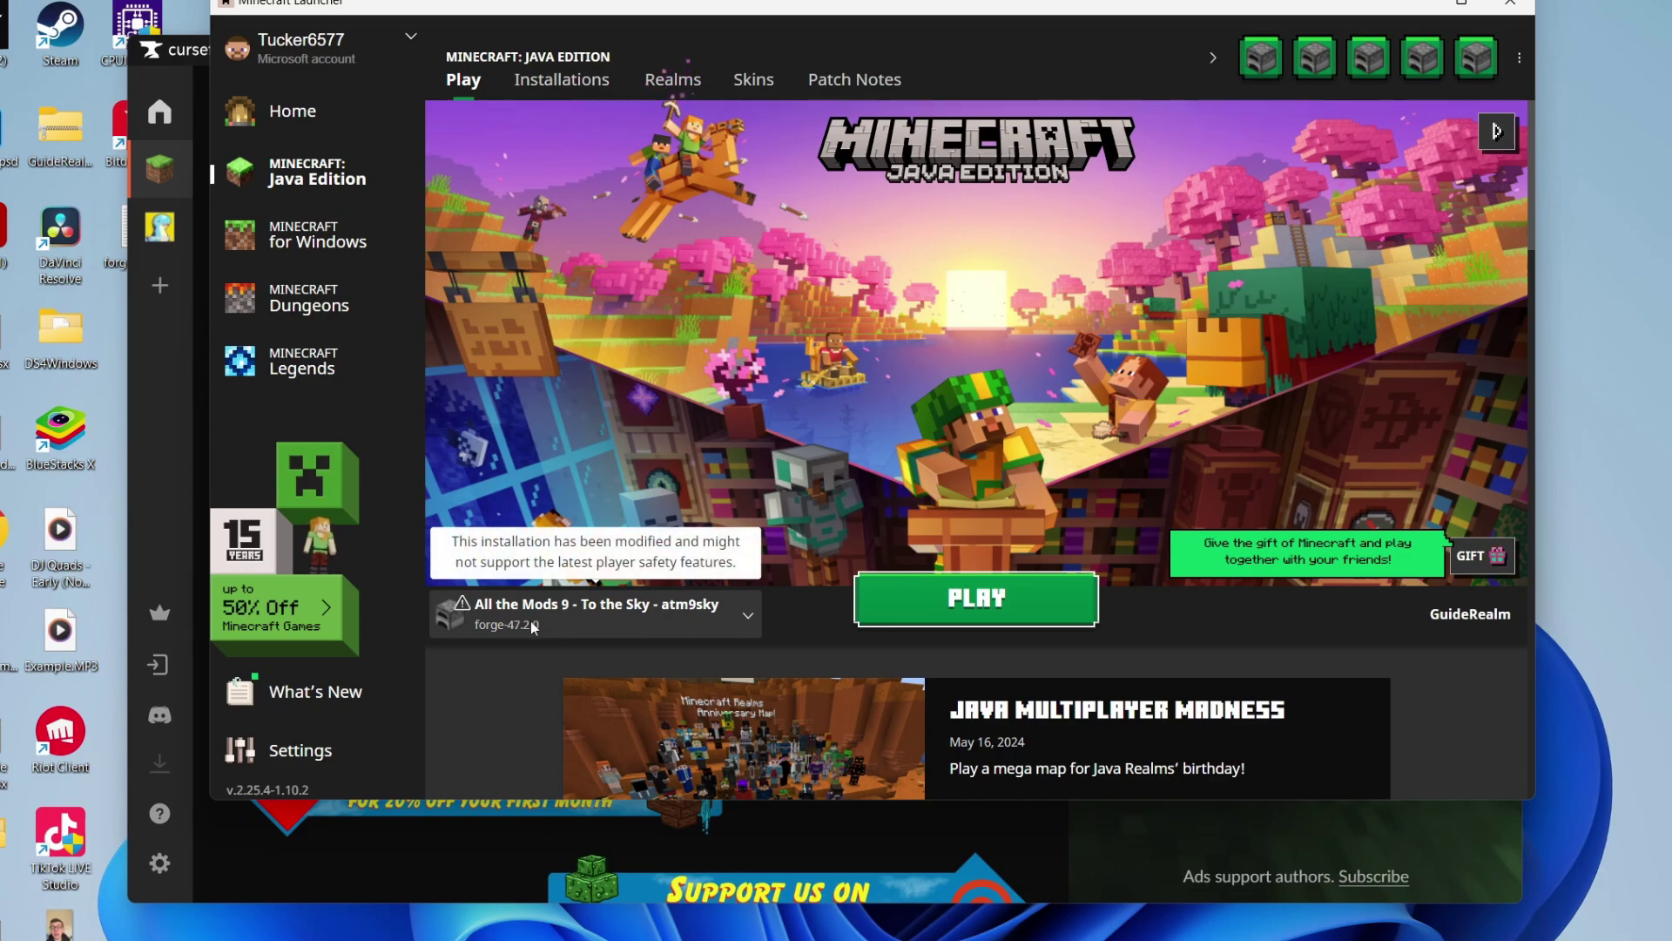
pyautogui.click(943, 614)
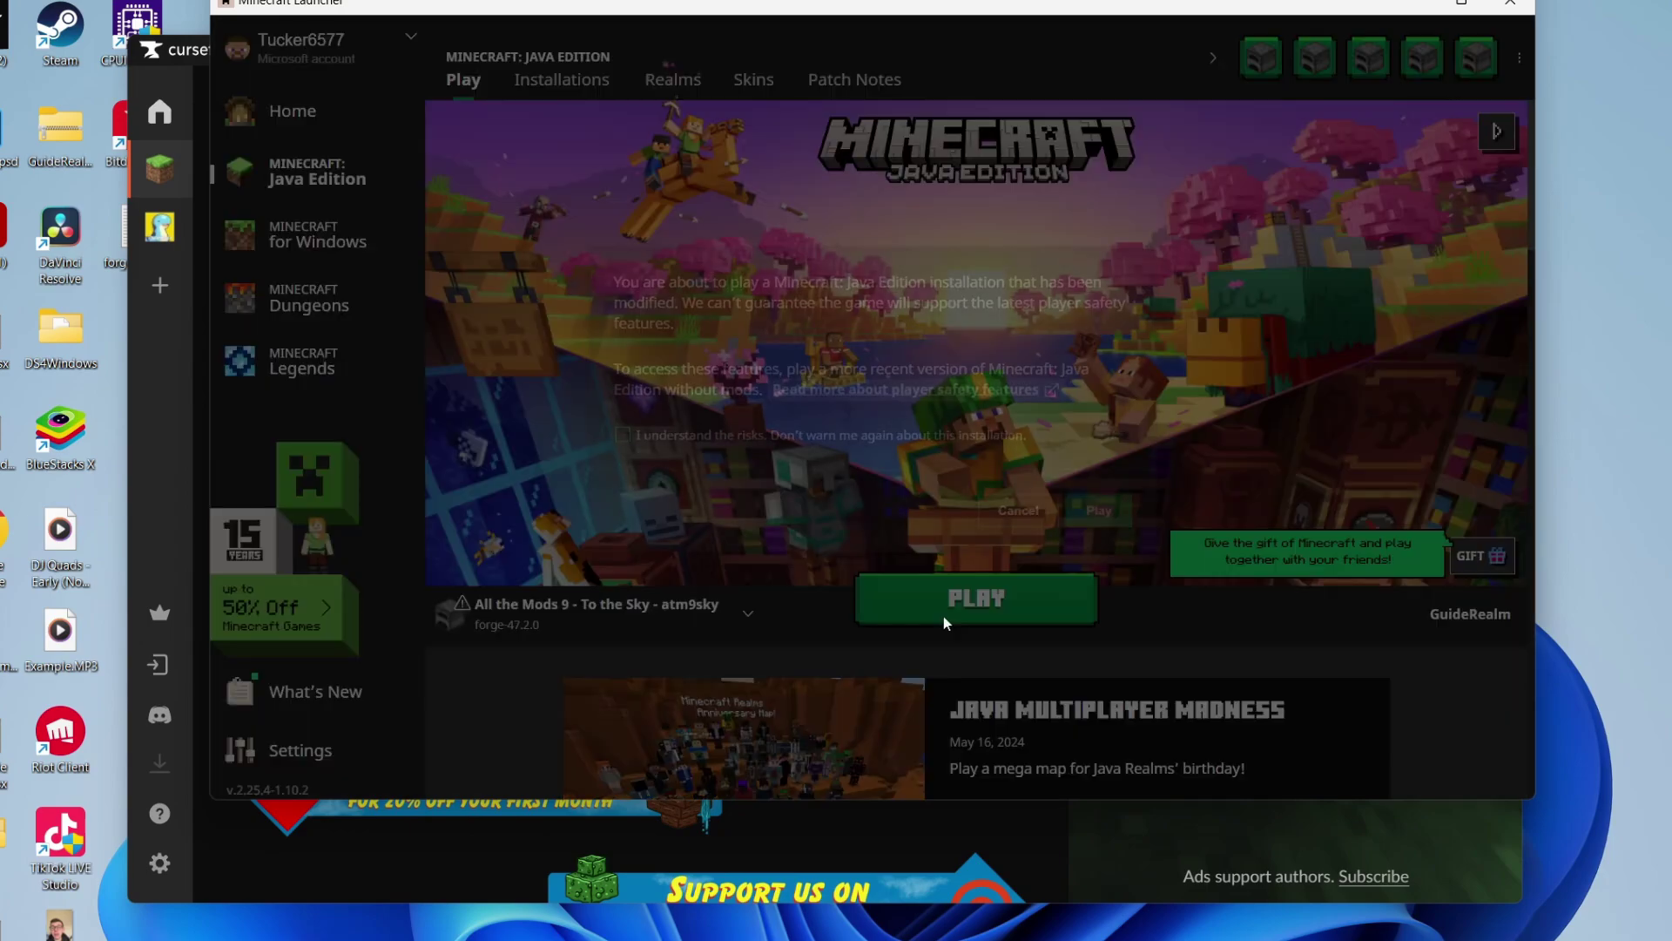
pyautogui.click(925, 445)
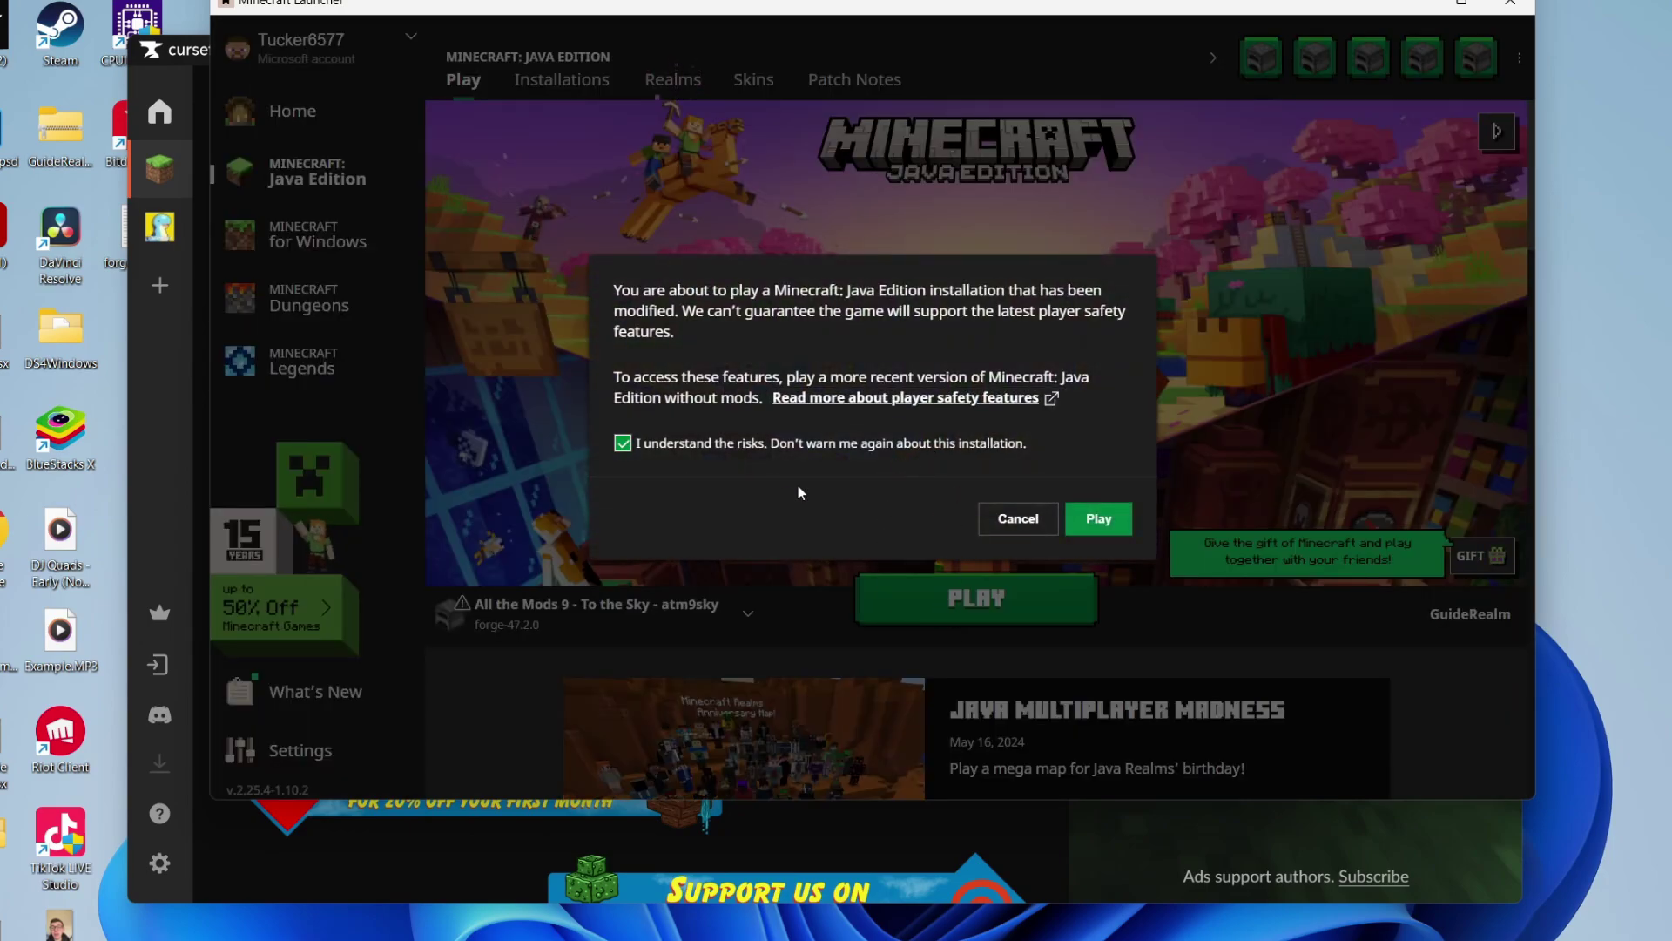
pyautogui.click(1091, 519)
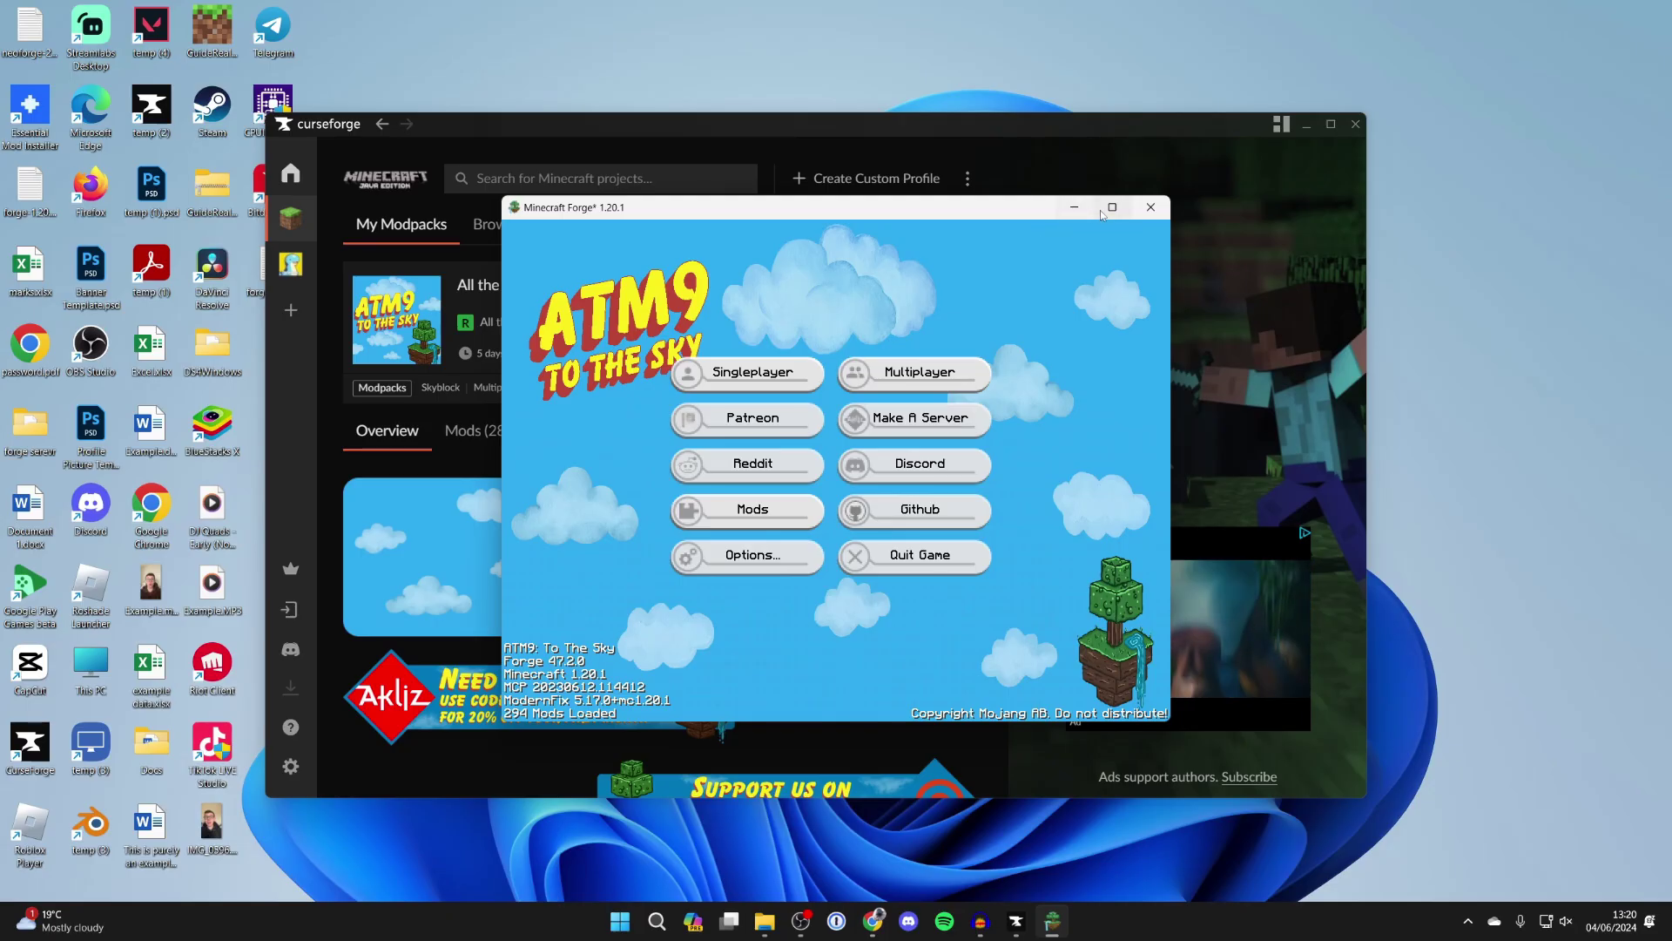
# Step: Maximize the Minecraft Forge game window and enter Singleplayer
pyautogui.click(1106, 210)
pyautogui.click(776, 271)
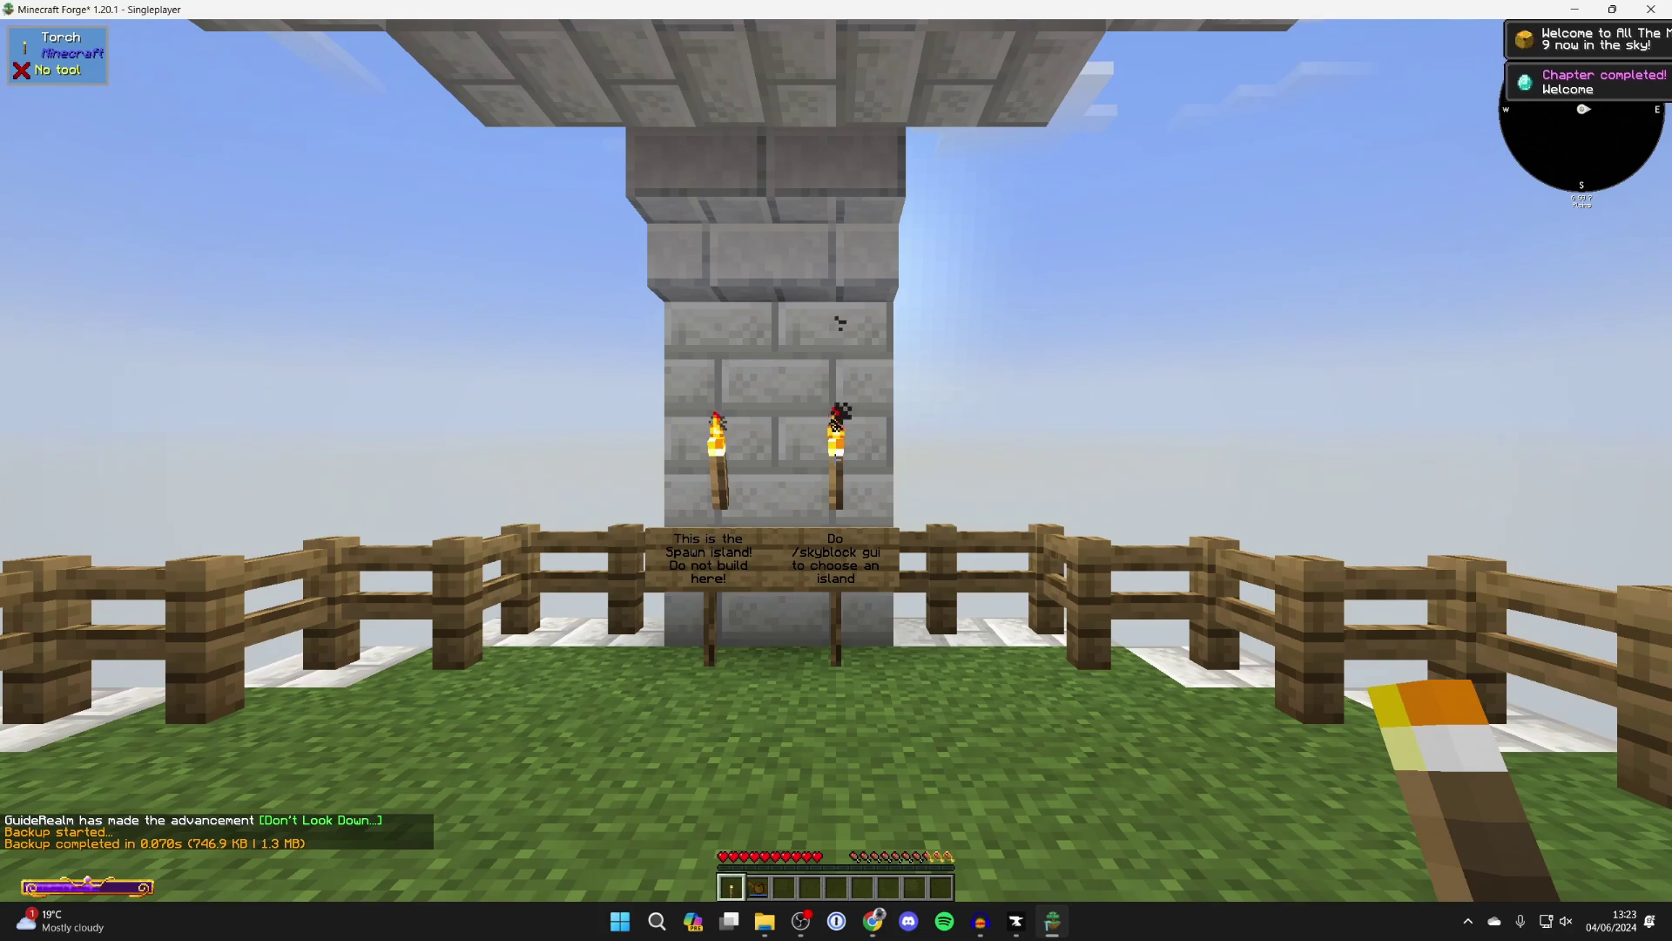
# Step: Walk up to the signs on the spawn island and run the command /skyblock gui
pyautogui.press('w')
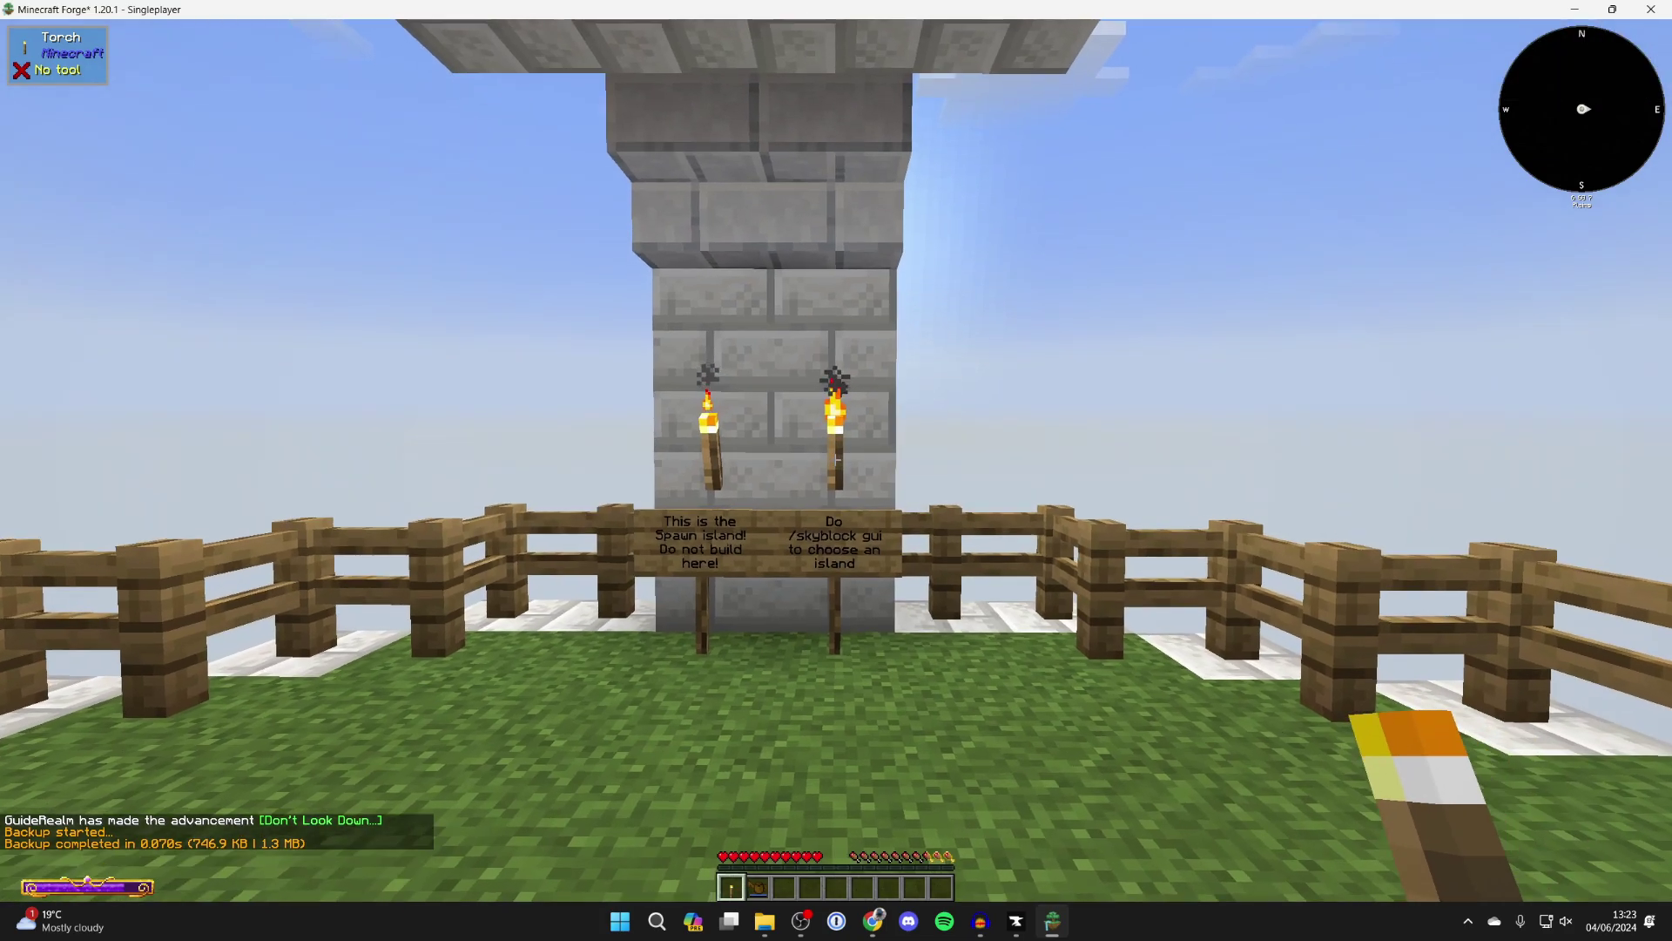
pyautogui.press('w')
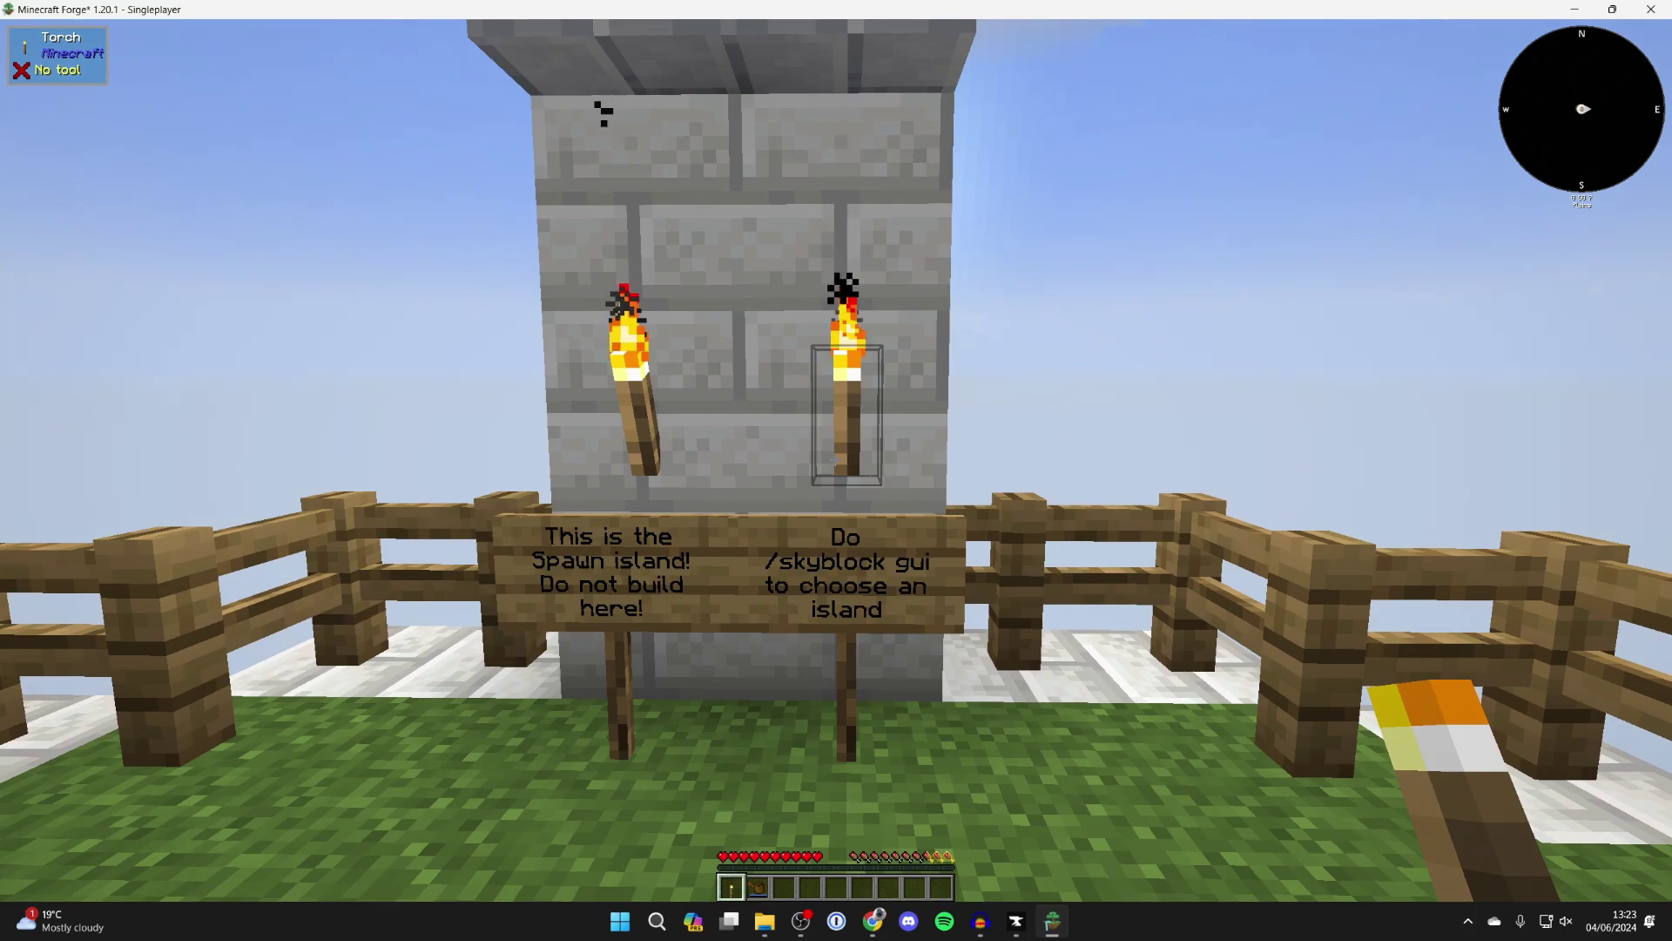
pyautogui.press('/')
pyautogui.write('sk')
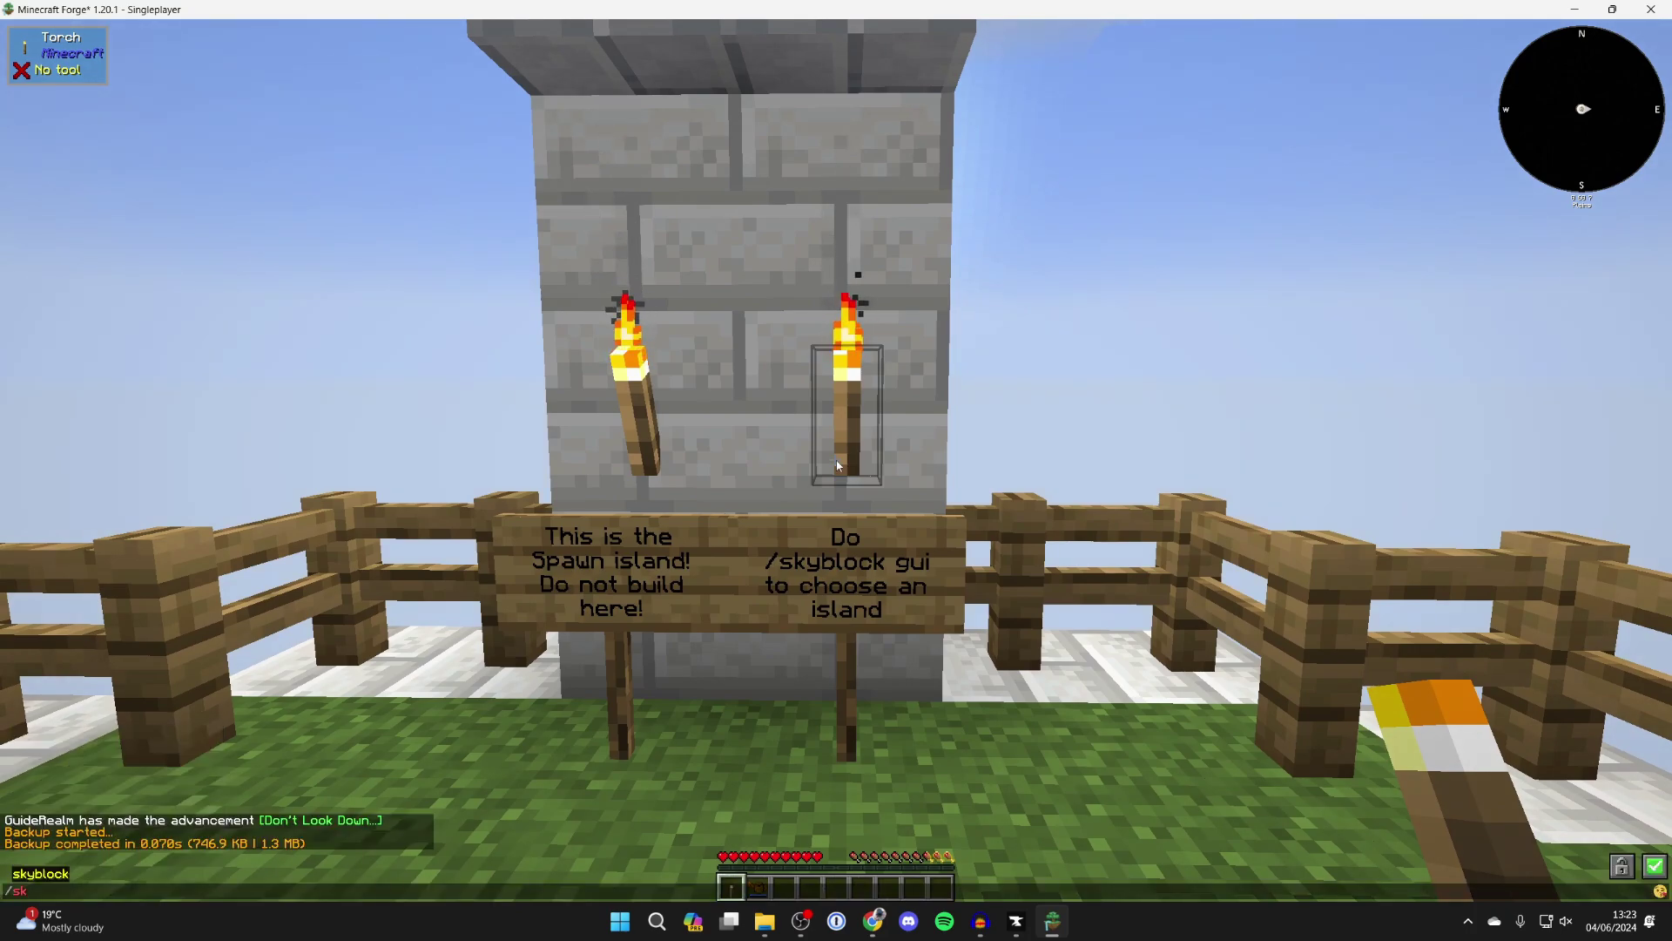
pyautogui.write('yblock gui')
pyautogui.press('Return')
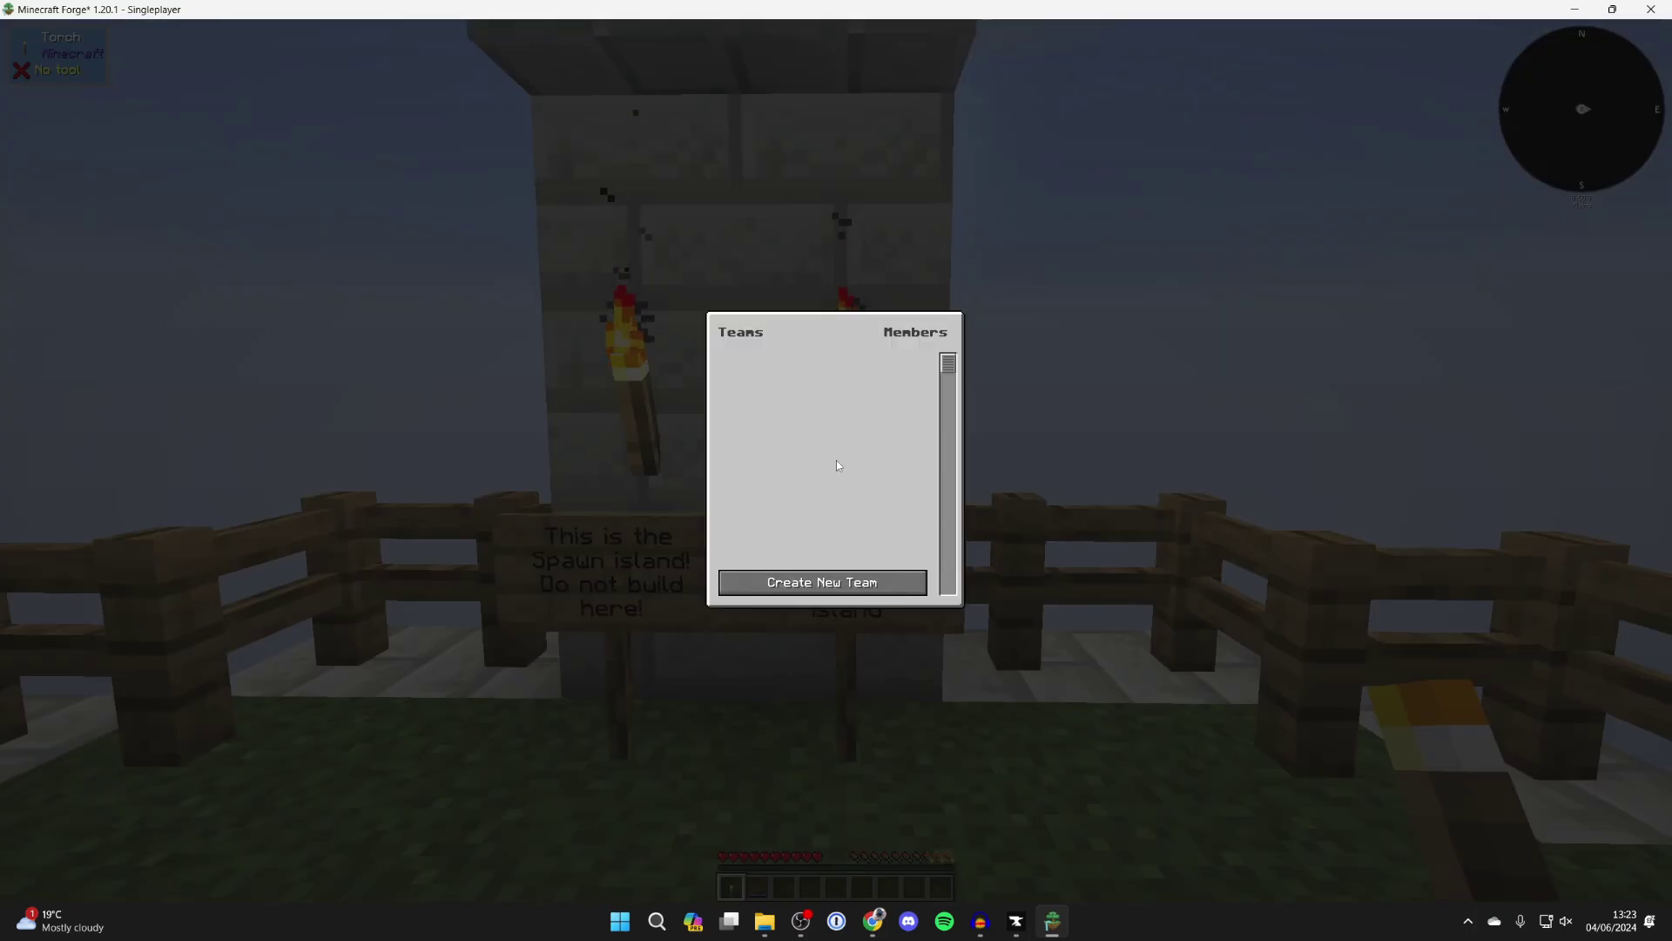
# Step: Create a new skyblock team named Test with the cozy_cottage island template
pyautogui.click(859, 584)
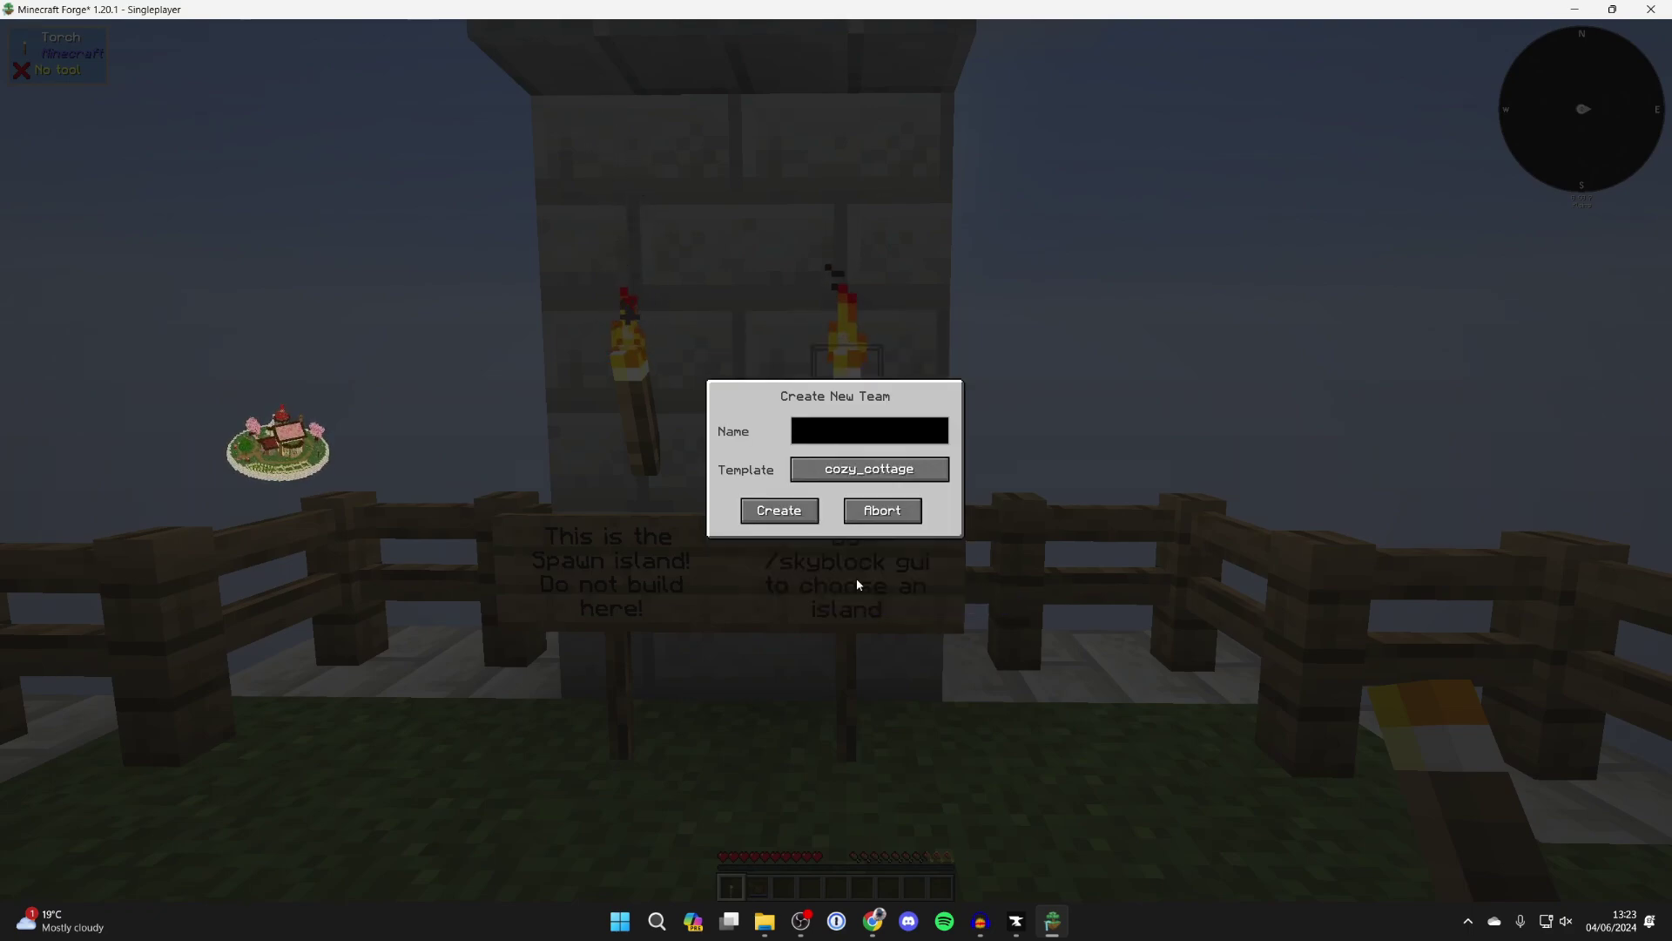
pyautogui.click(845, 426)
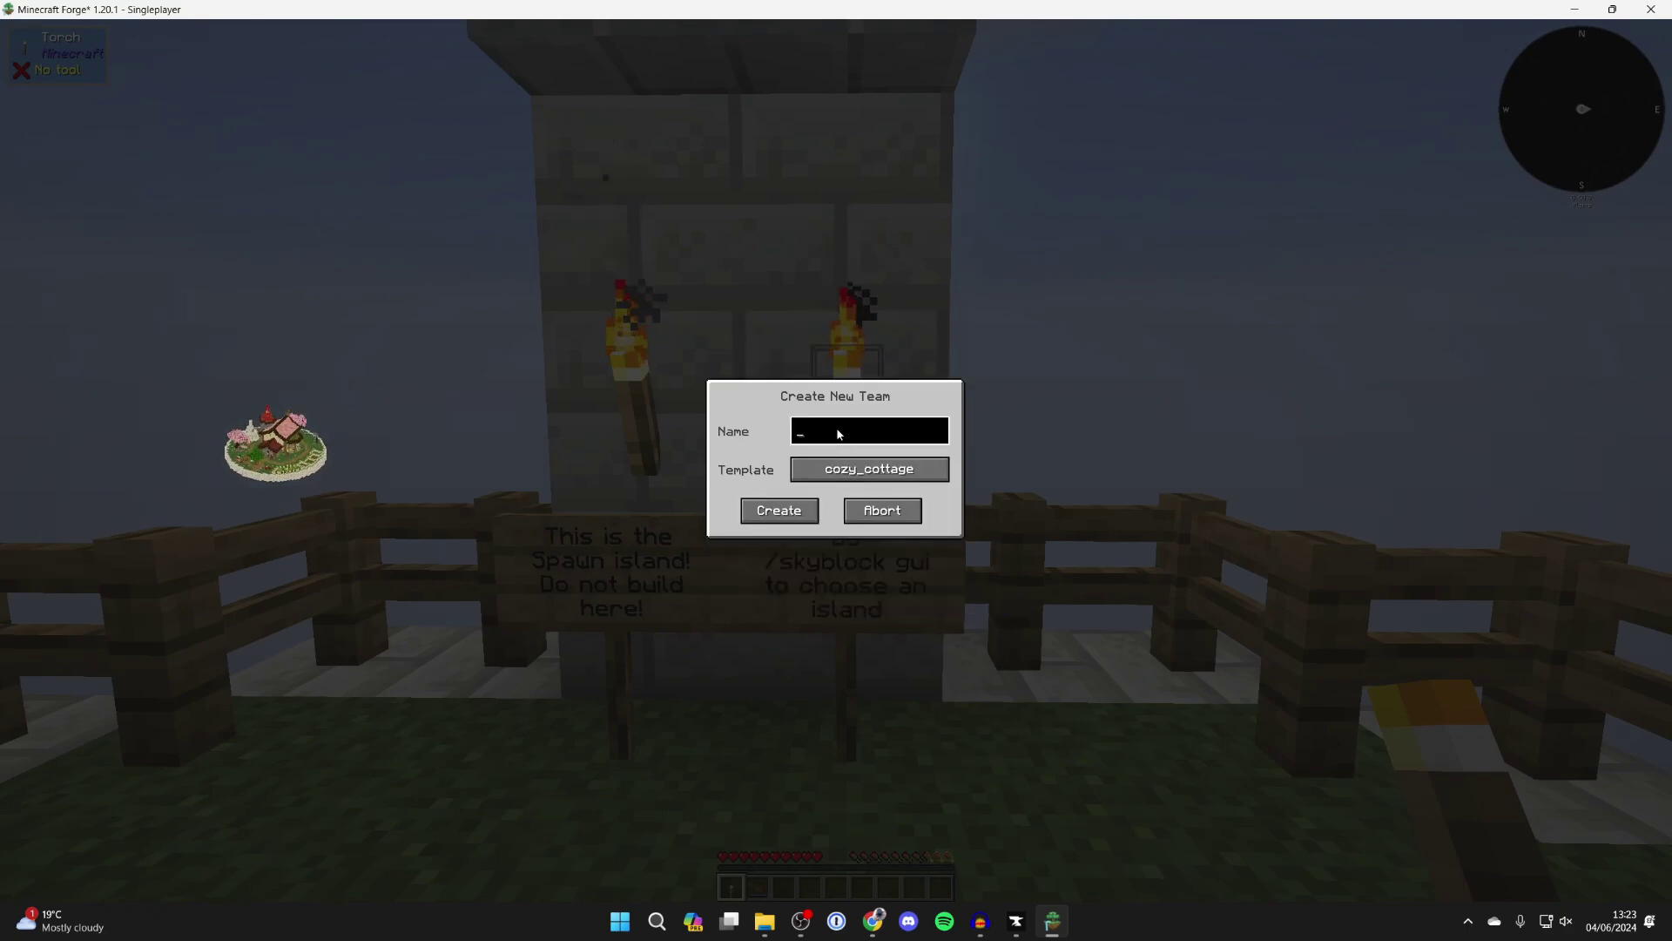
pyautogui.write('Test')
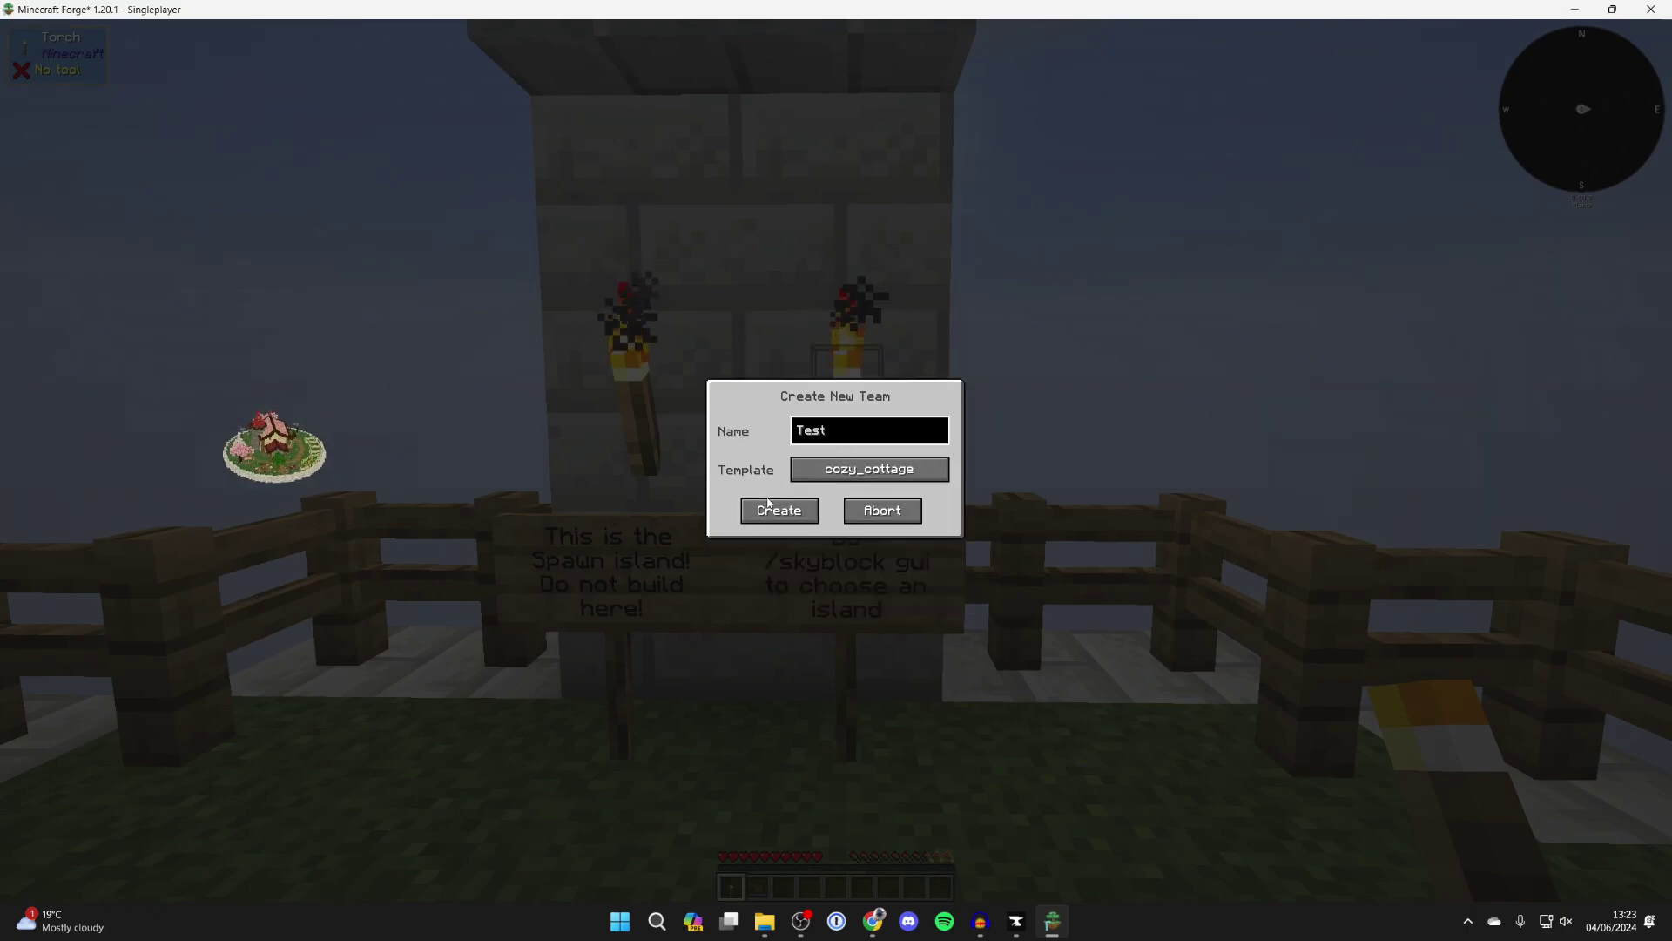
pyautogui.click(768, 505)
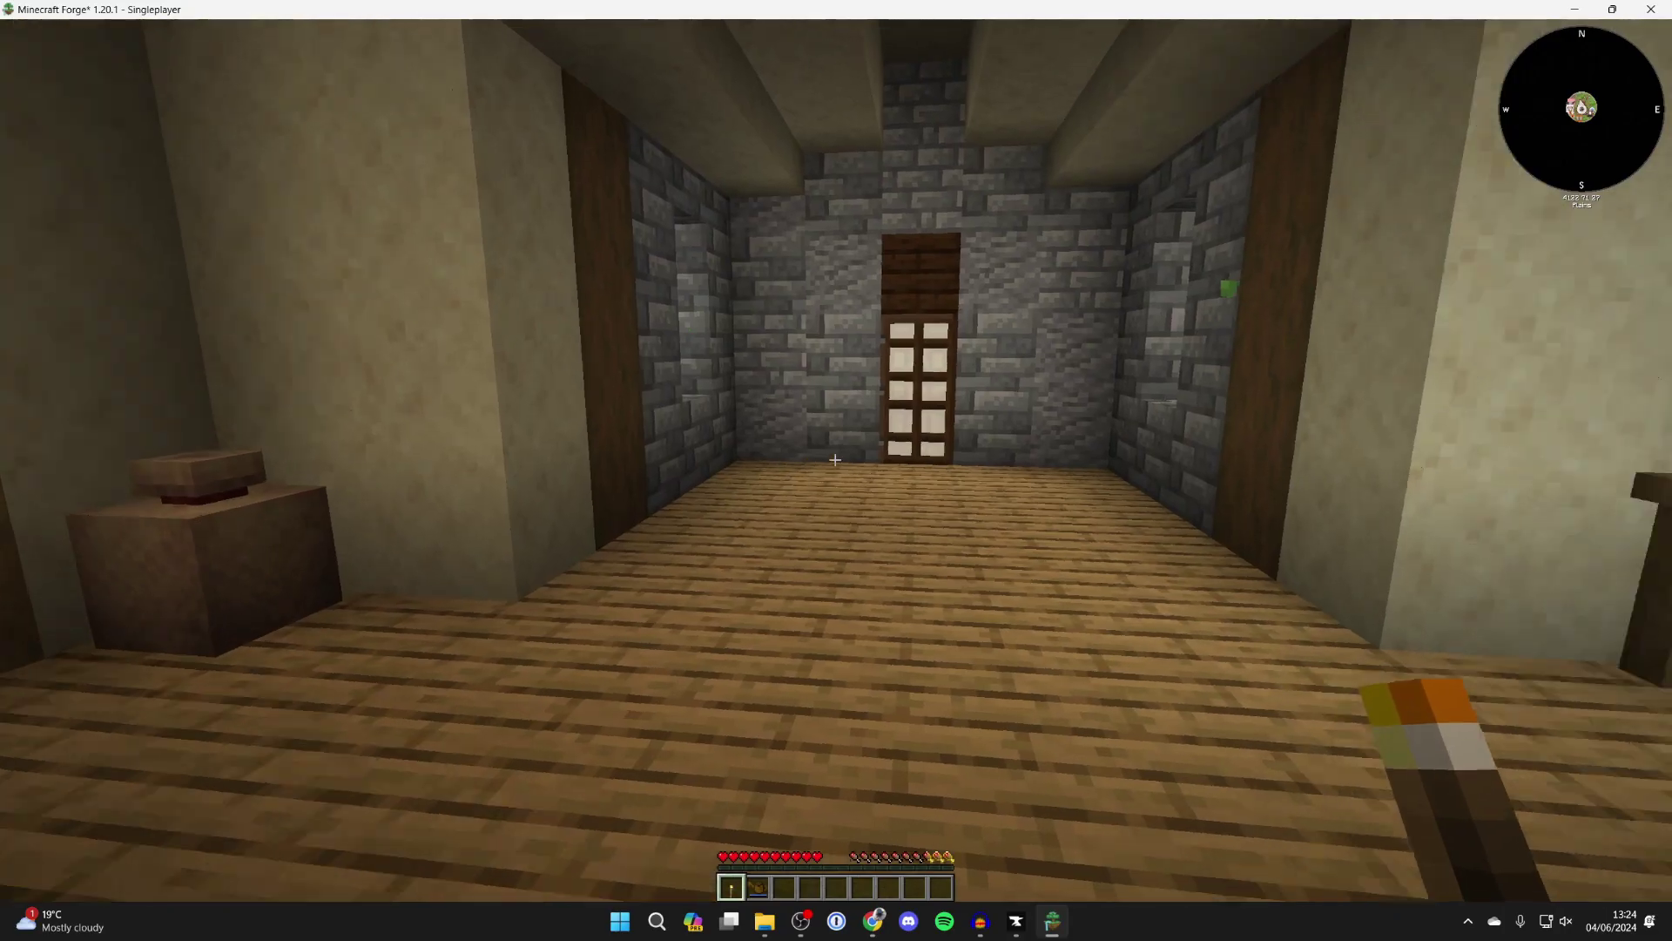
# Step: Look around the cottage interior and go outside through its door
pyautogui.press('w')
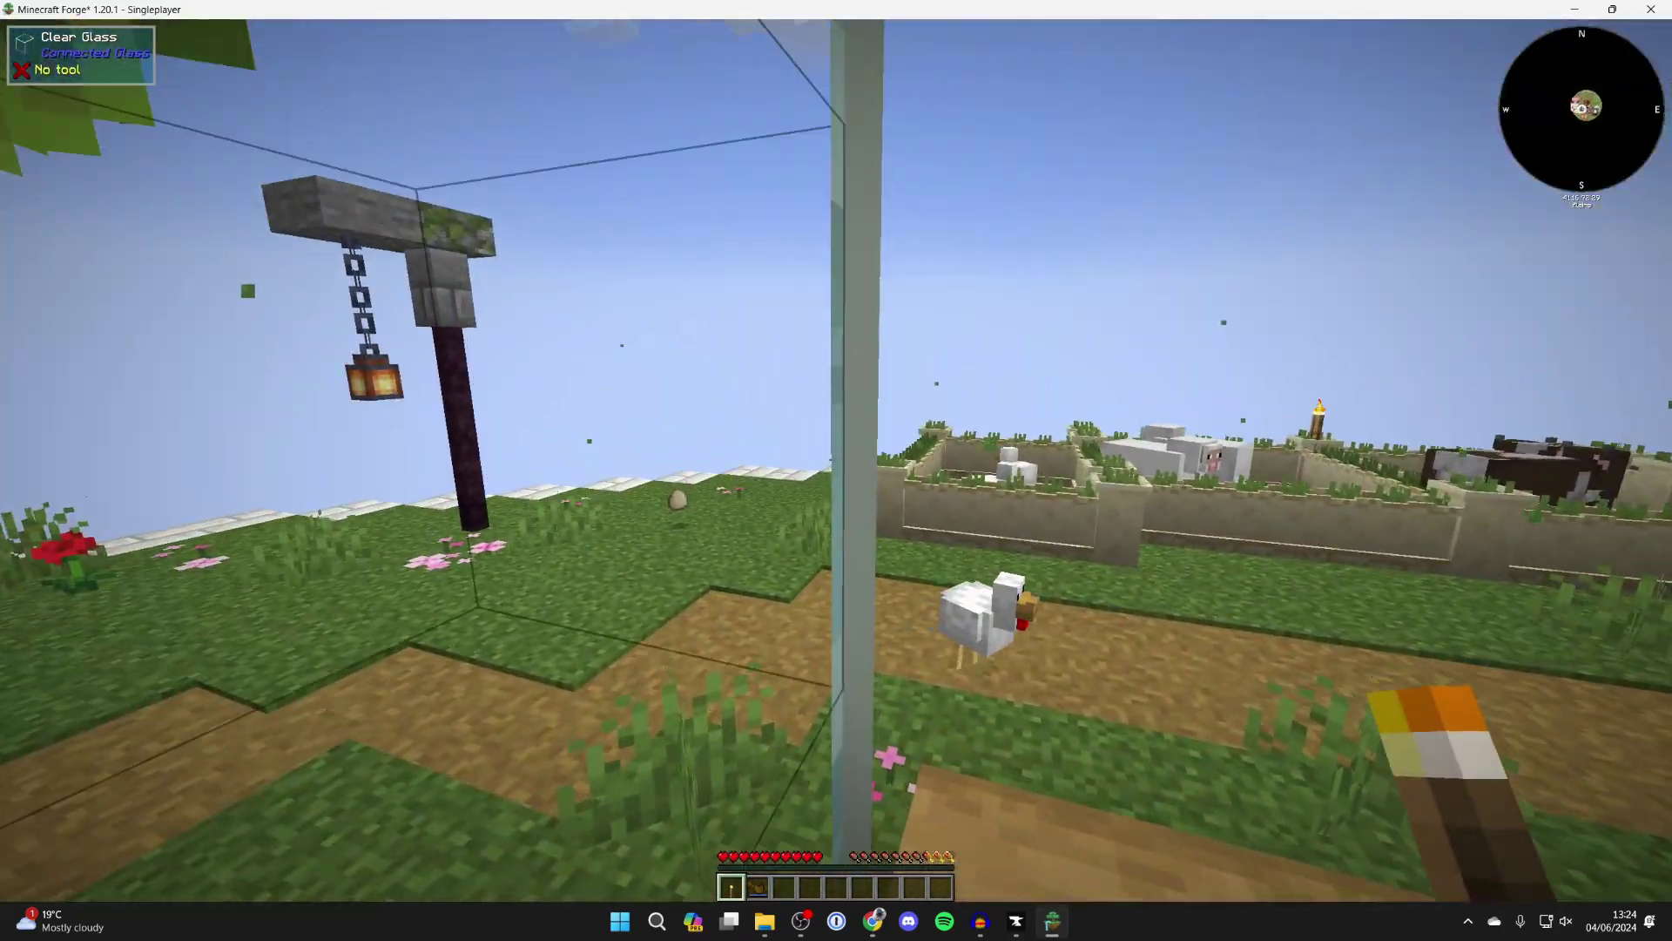
pyautogui.press('w')
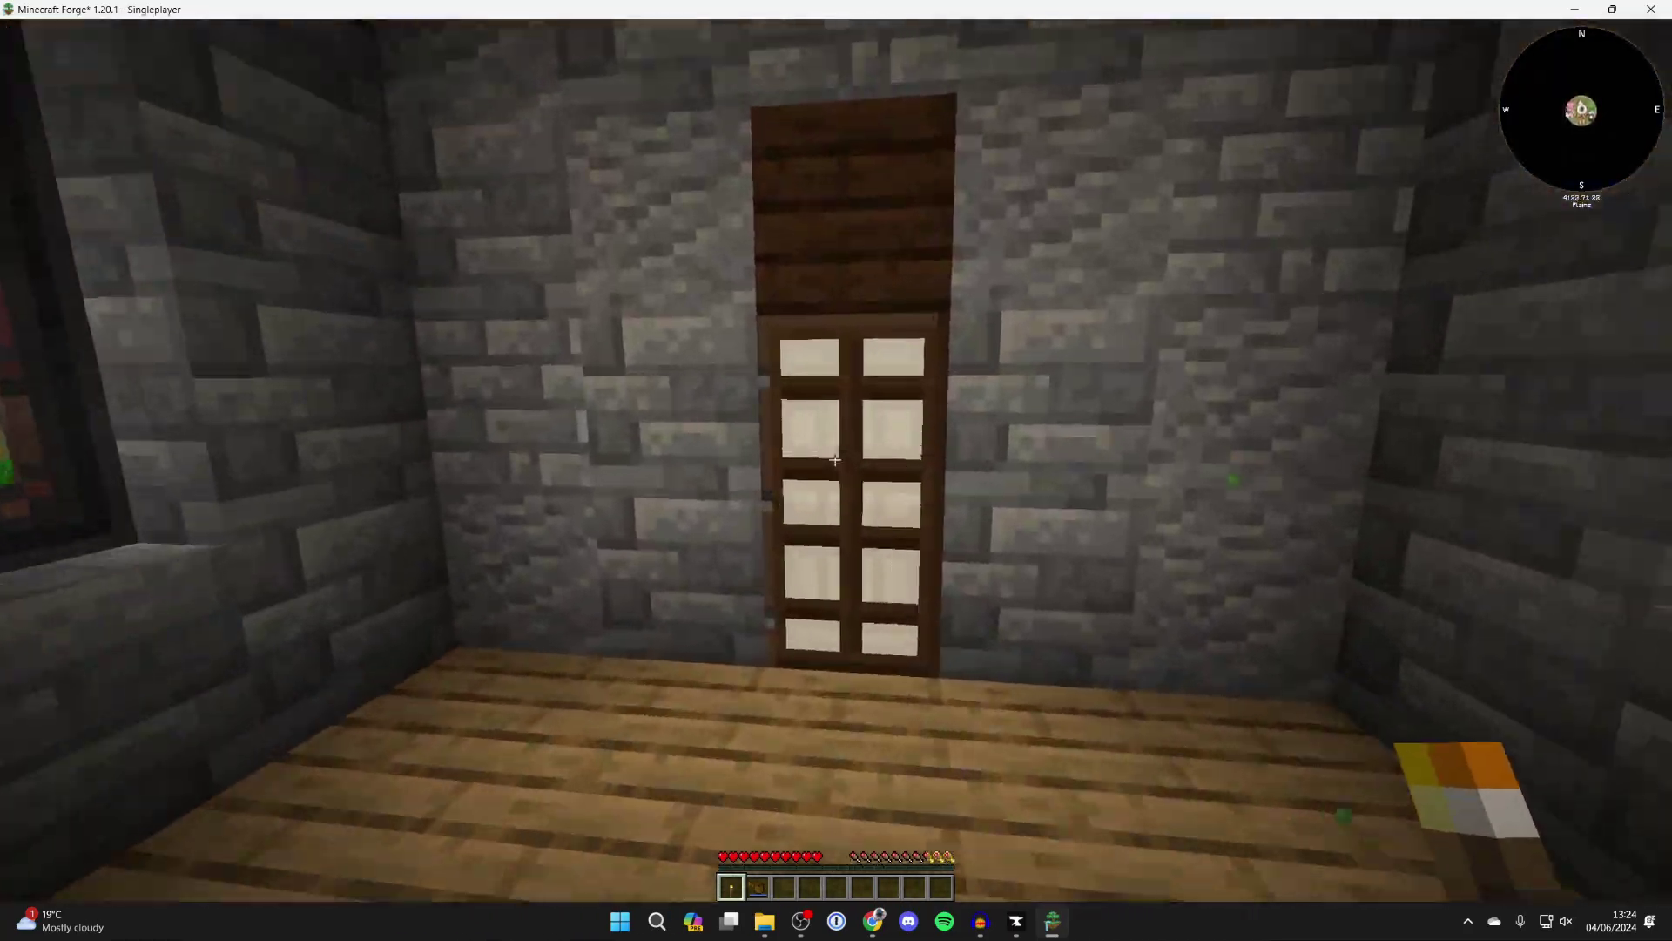
pyautogui.rightClick(836, 460)
pyautogui.press('w')
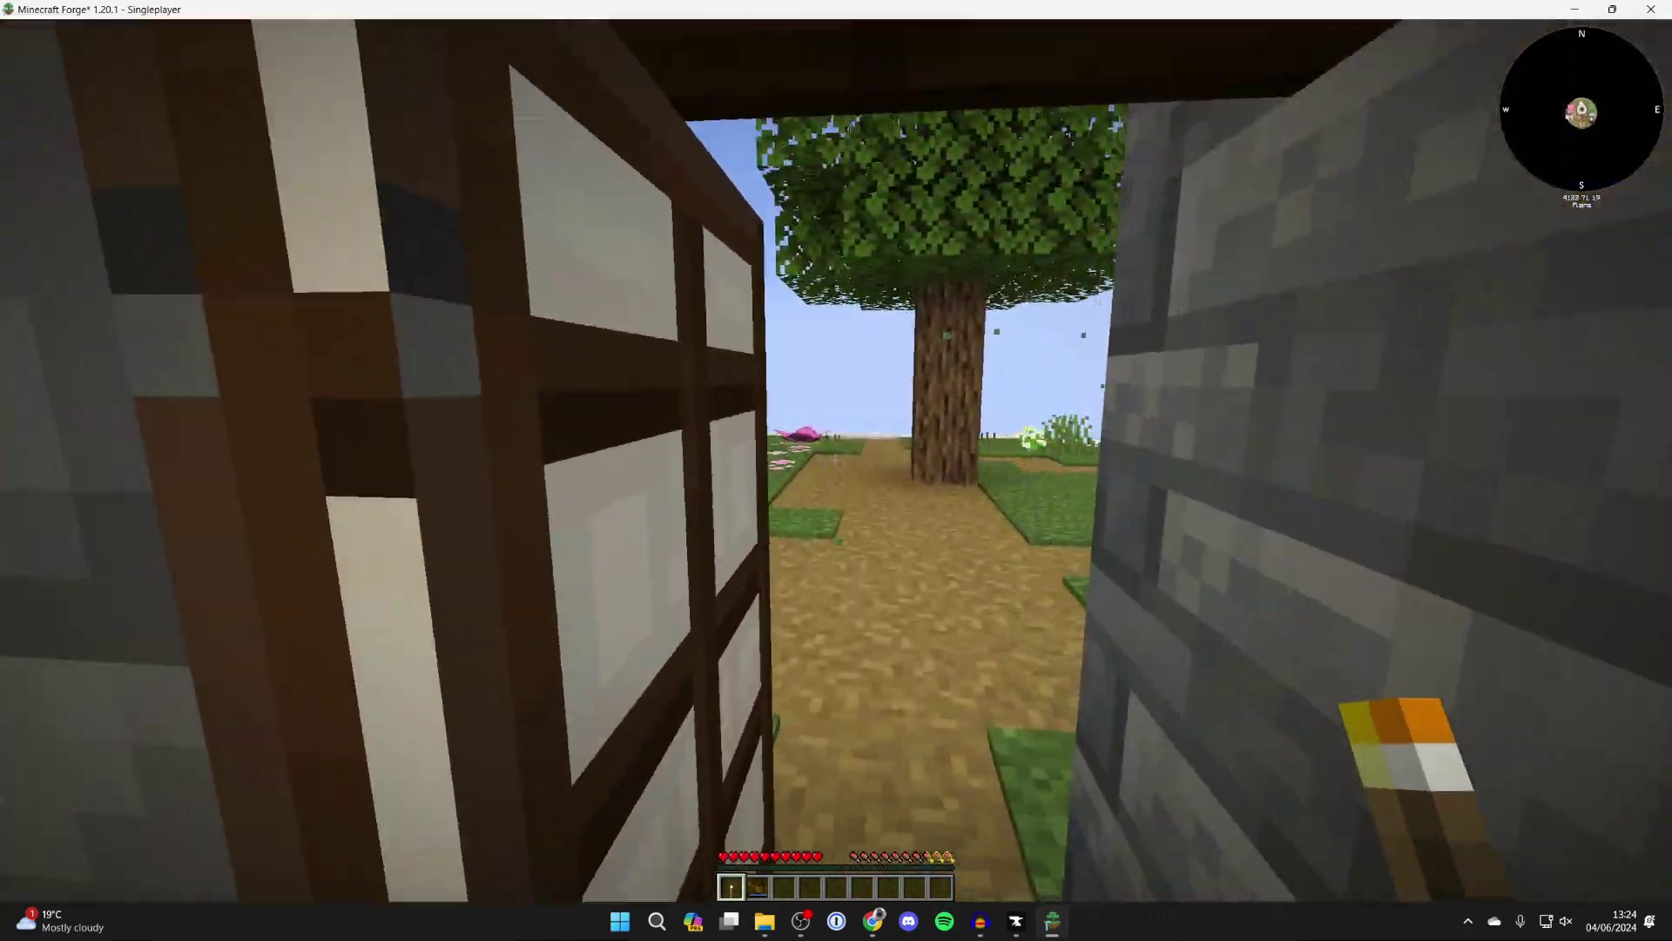
# Step: Walk to the Alchemy Bench beside the crop garden, try to use it, and close the screens that opened
pyautogui.press('w')
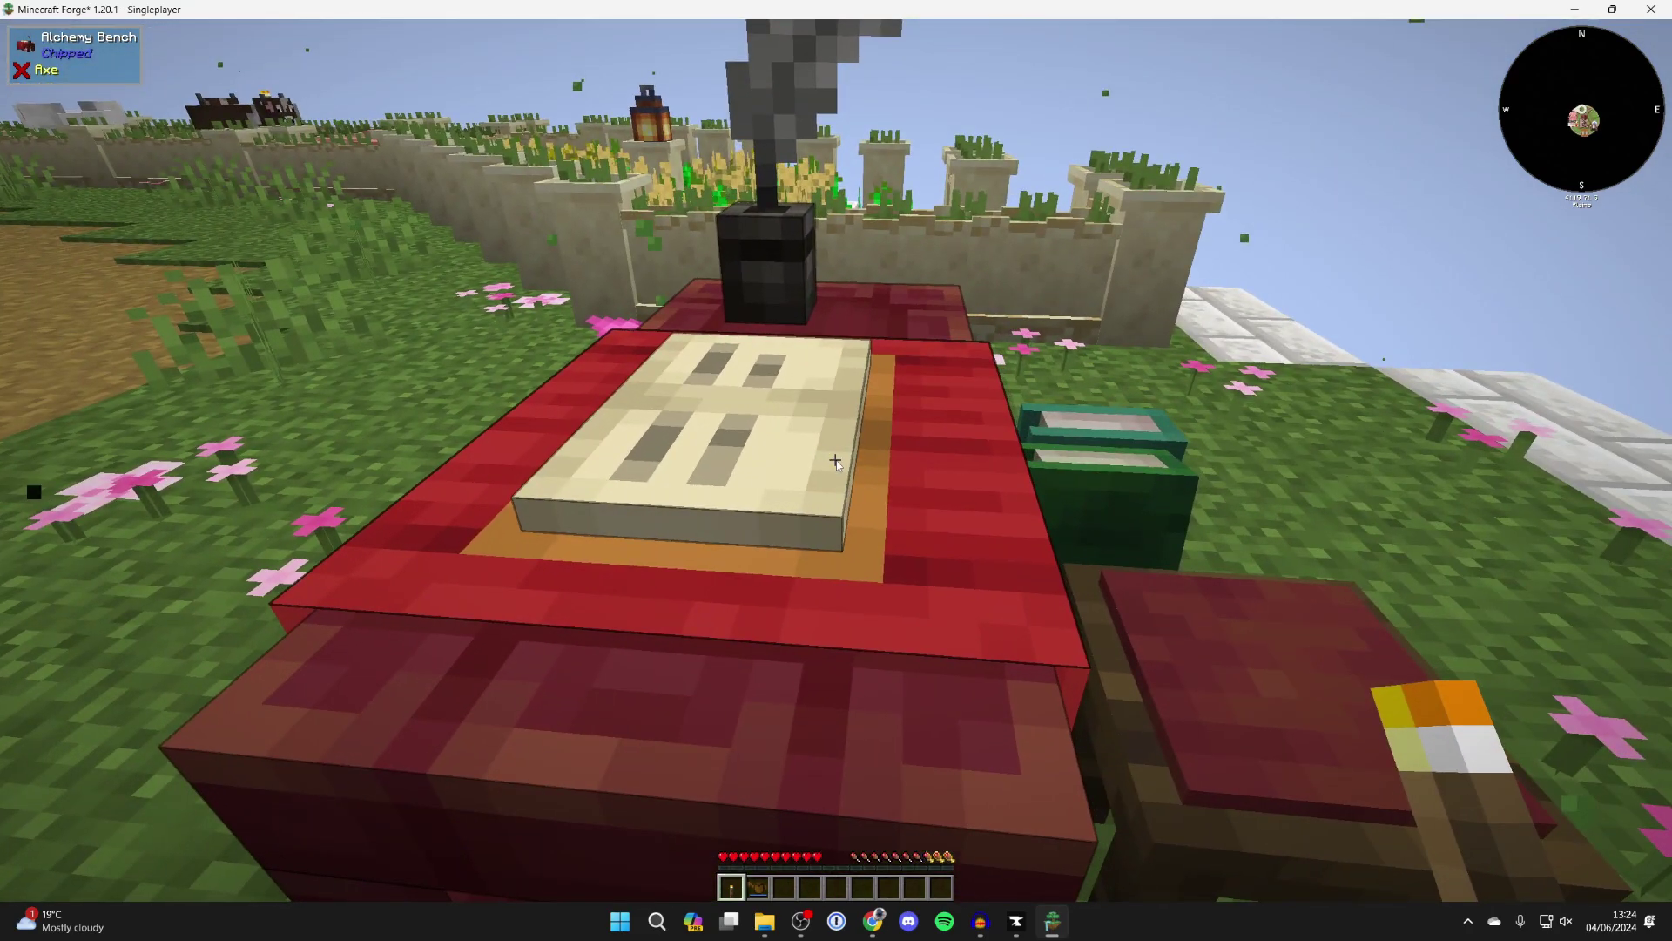
pyautogui.rightClick(835, 460)
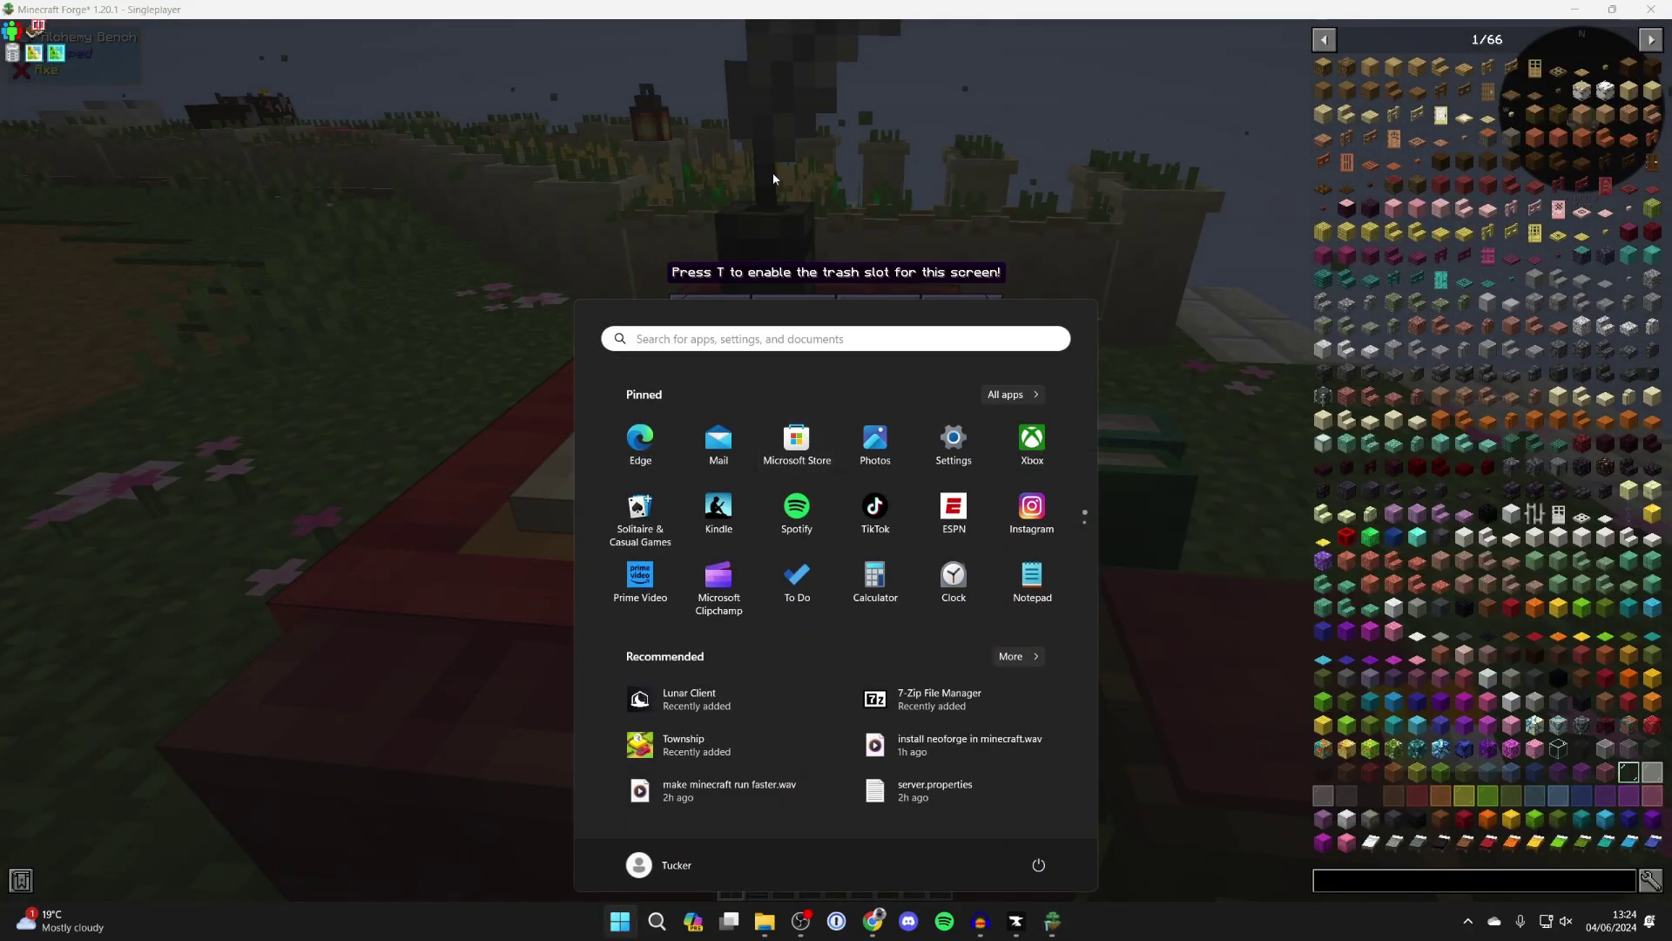
pyautogui.press('Escape')
pyautogui.press('Escape')
# Step: Explore the island on foot, going past the oak tree, cherry tree swing and fountain and around the cottage
pyautogui.press('w')
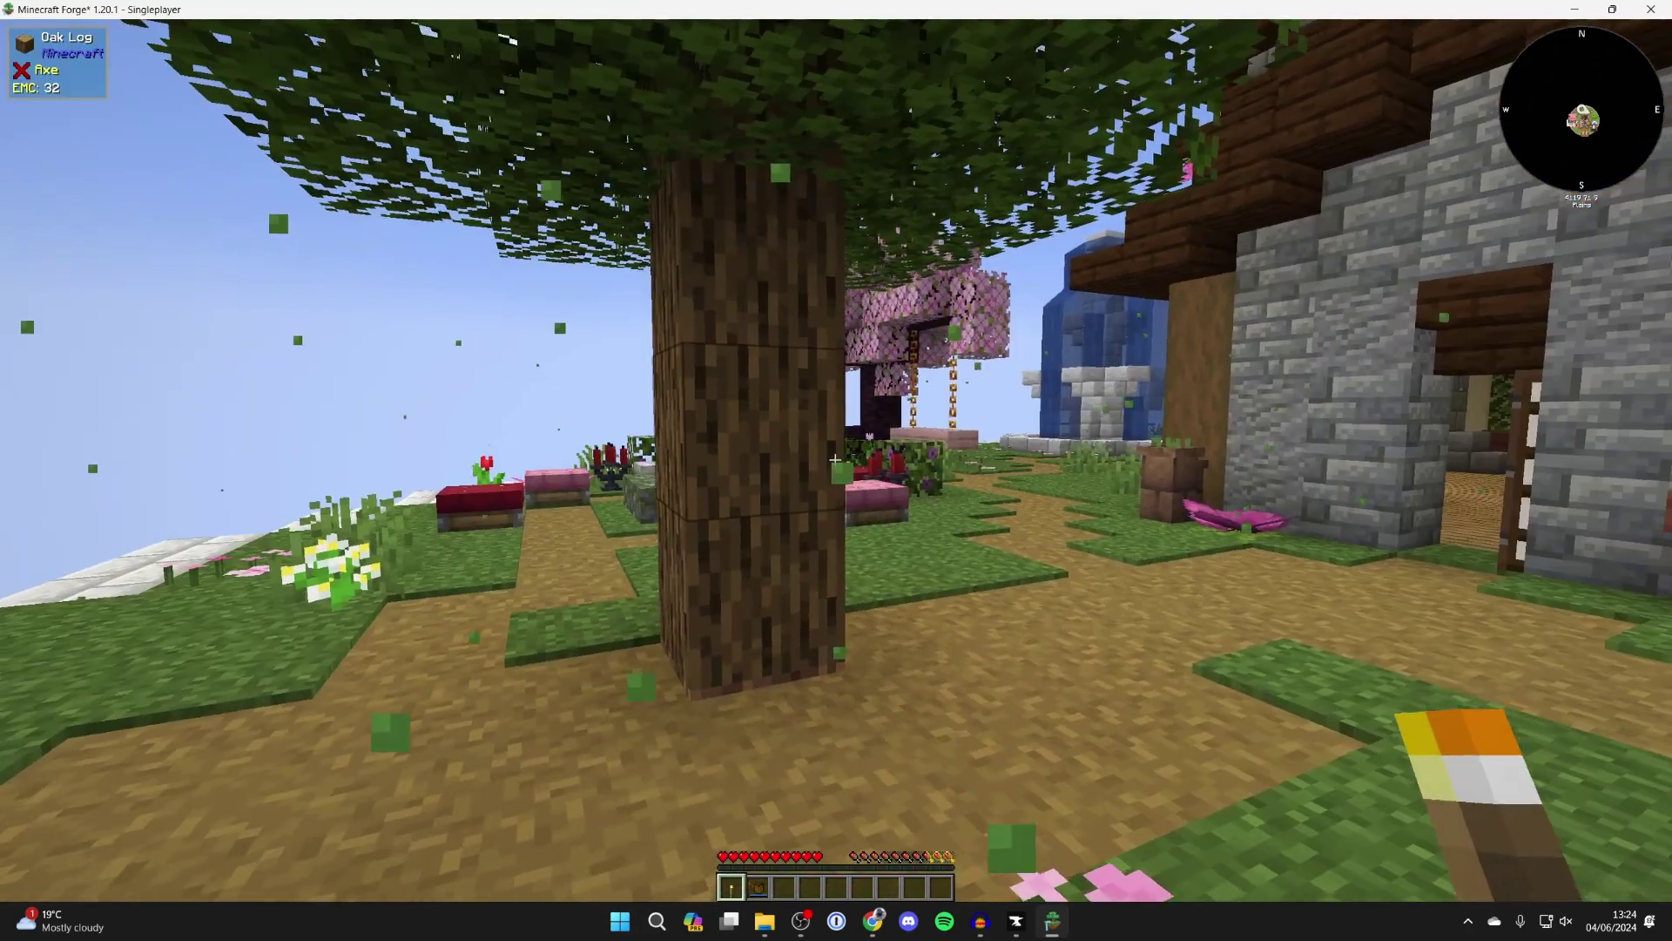
pyautogui.press('s')
pyautogui.press('w')
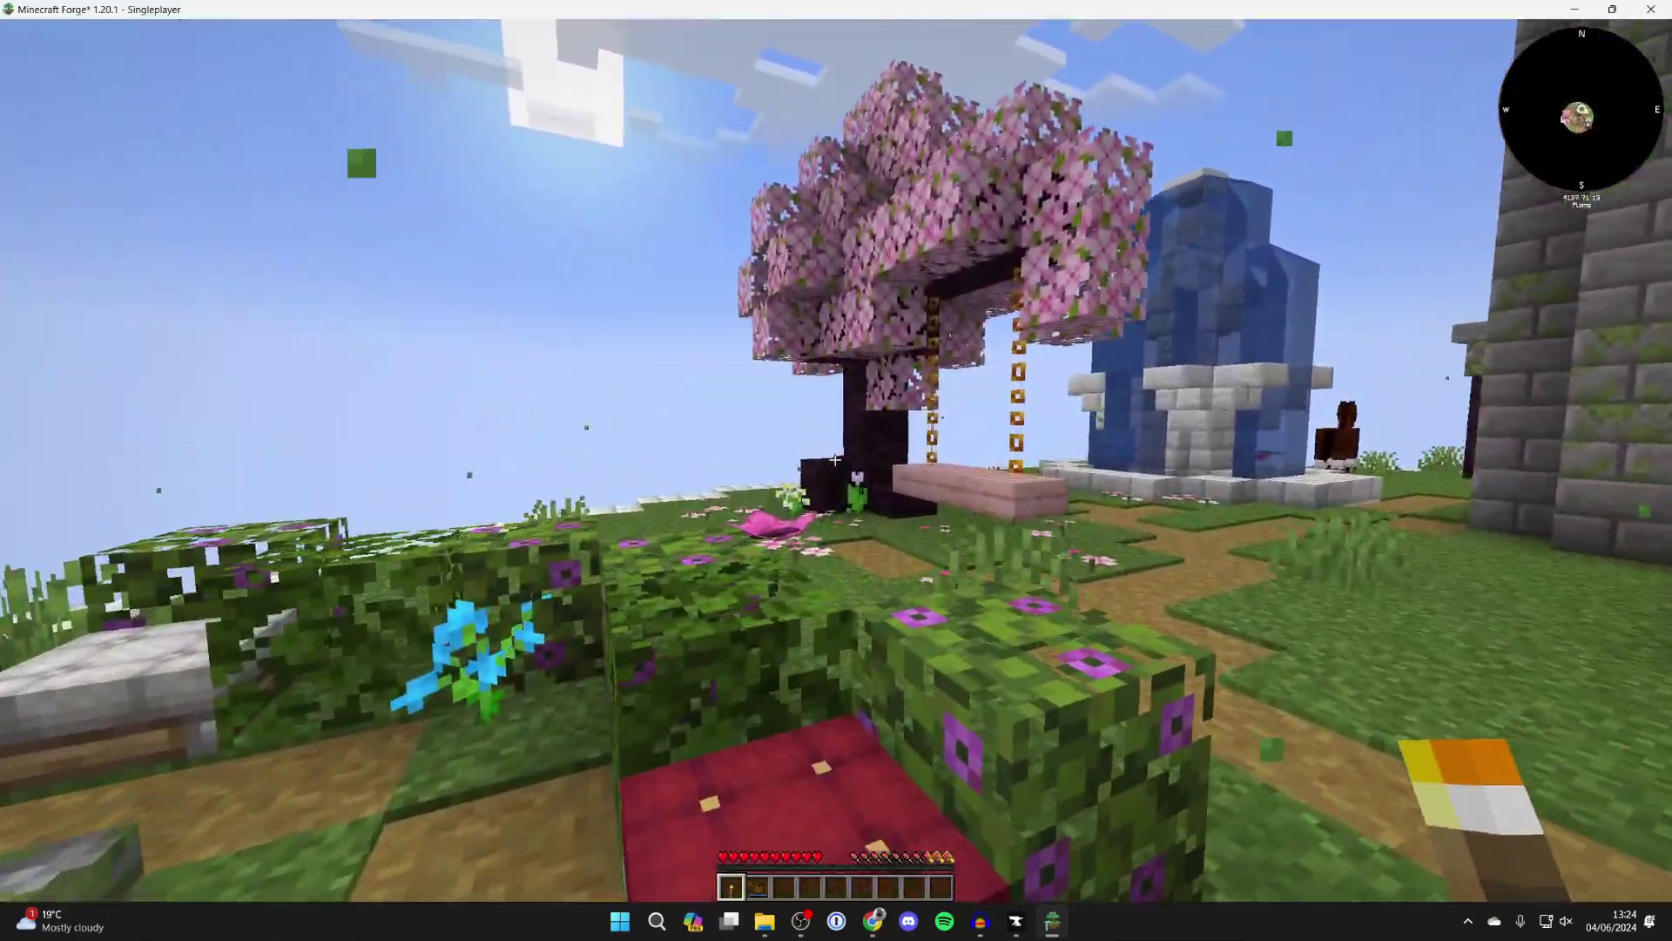
pyautogui.press('w')
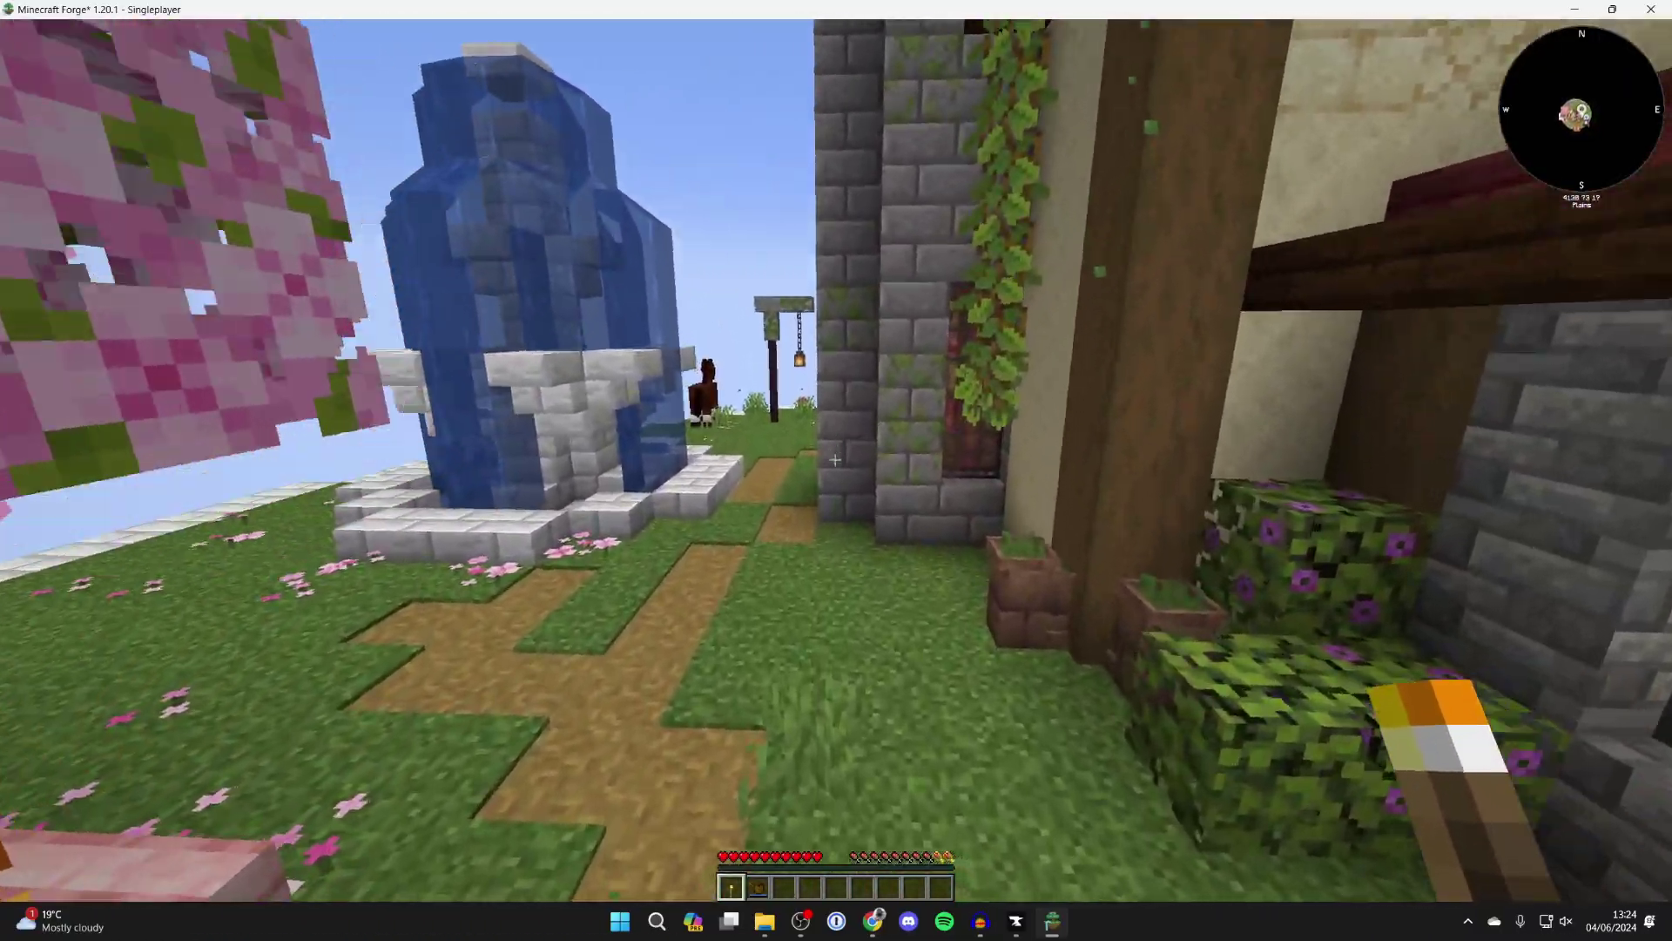
pyautogui.press('w')
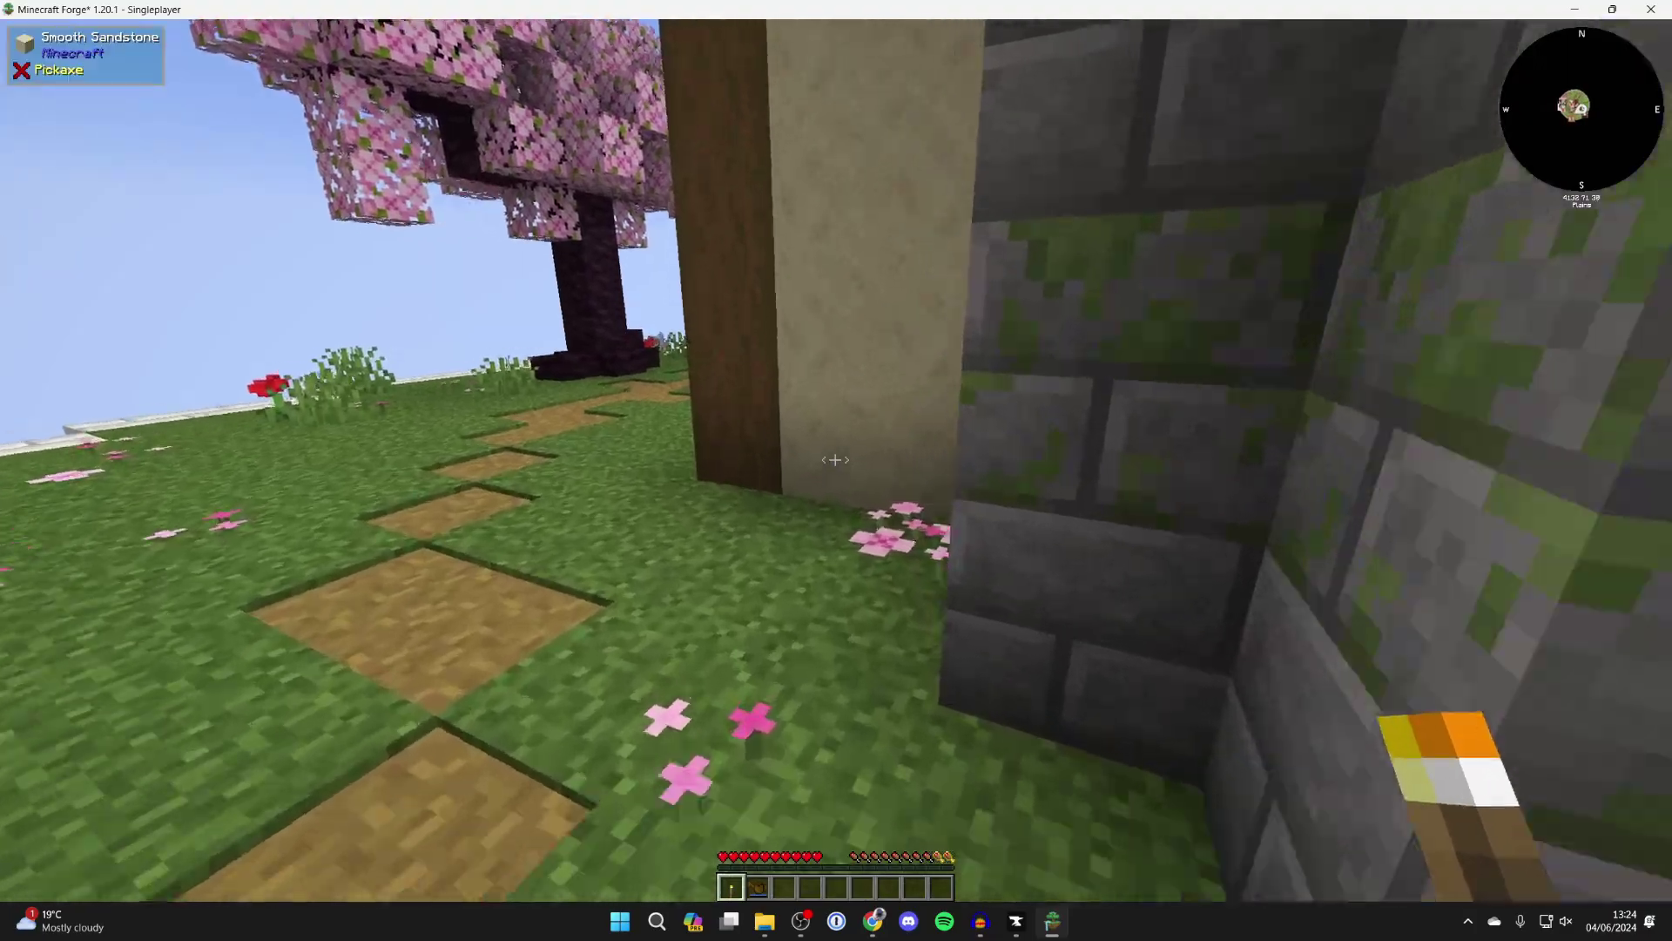
pyautogui.press('w')
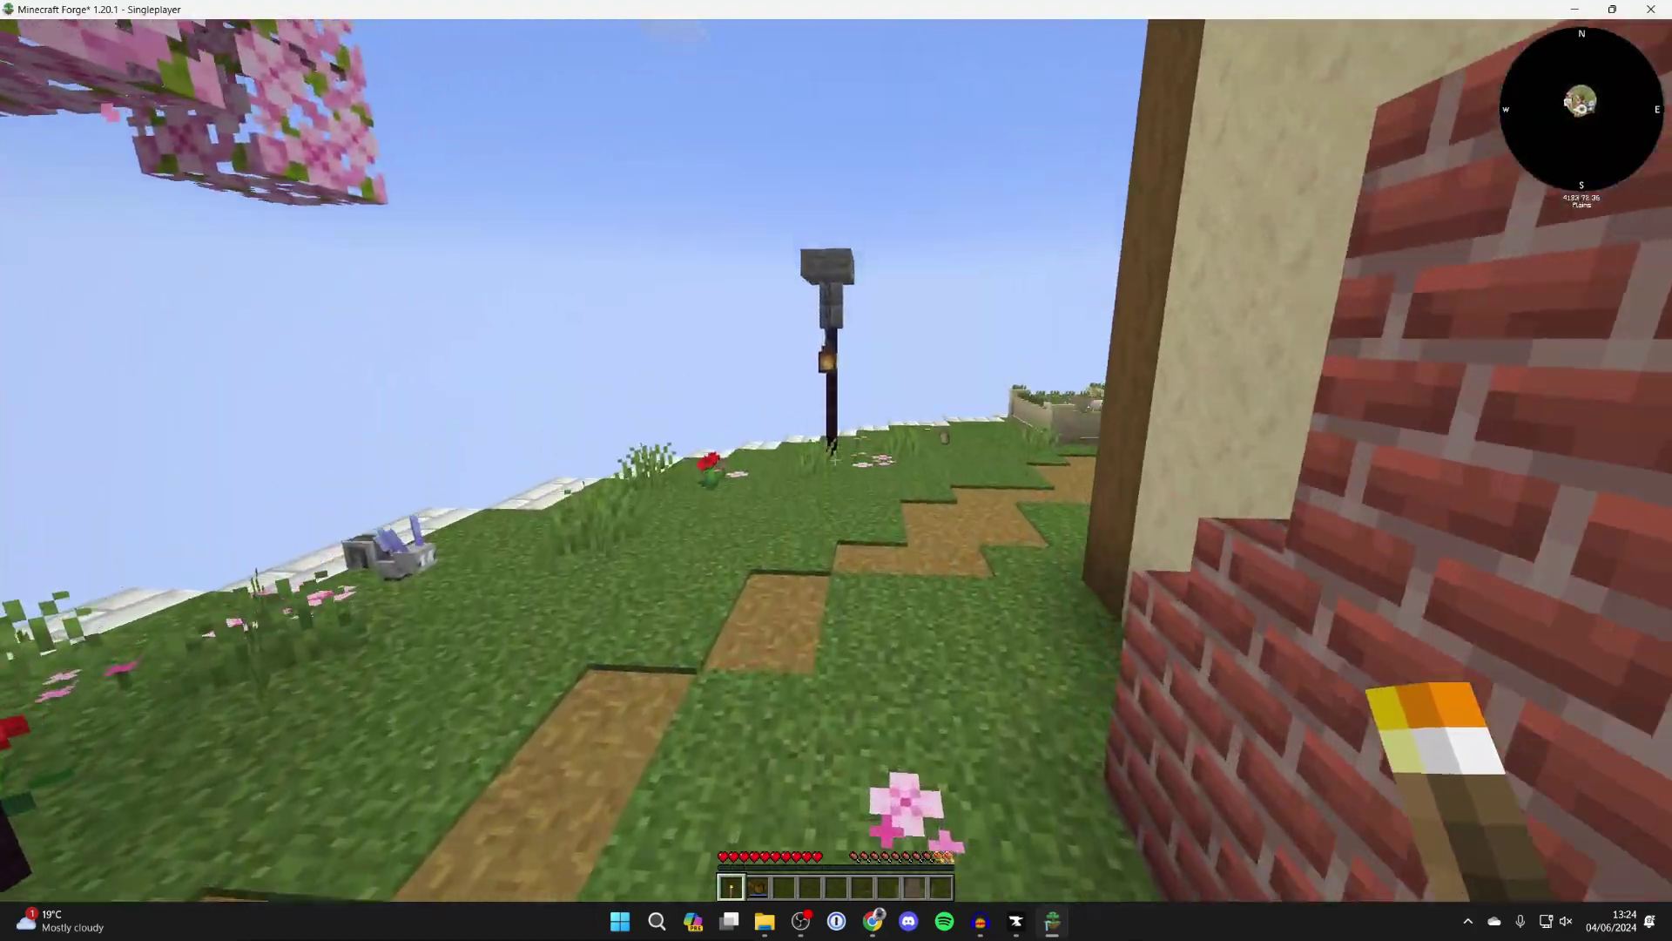
pyautogui.press('w')
pyautogui.press('w')
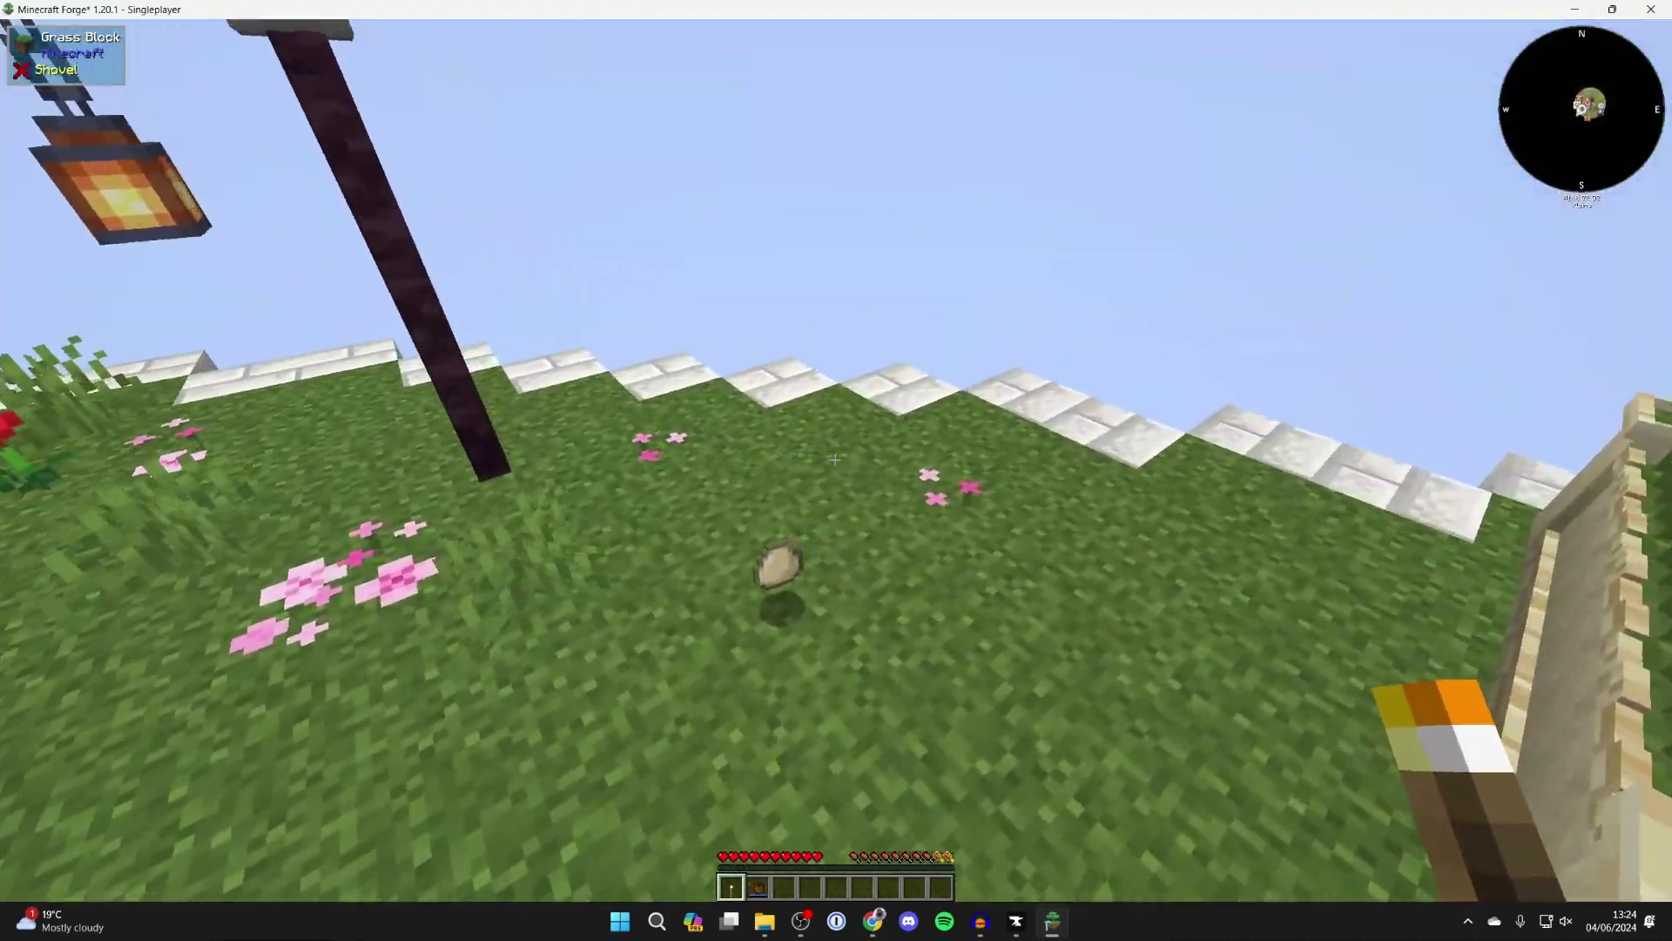
# Step: Switch to the third hotbar slot and walk along the dirt path past the animal pens and oak tree to the fountain
pyautogui.press('2')
pyautogui.press('w')
pyautogui.press('3')
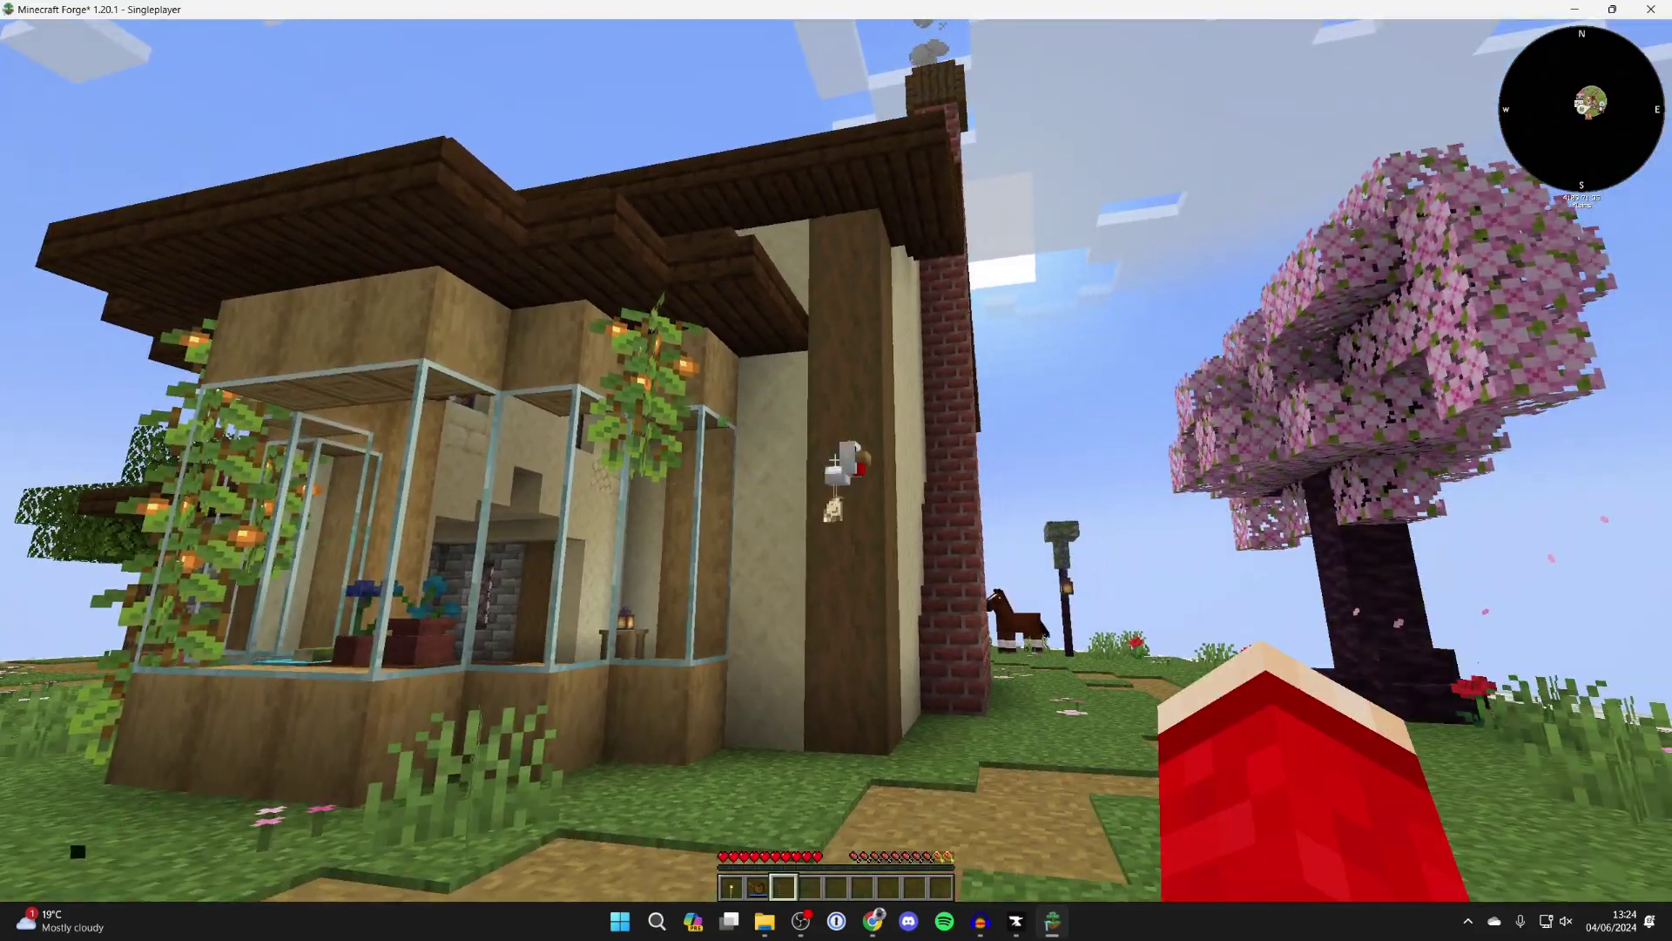
pyautogui.press('w')
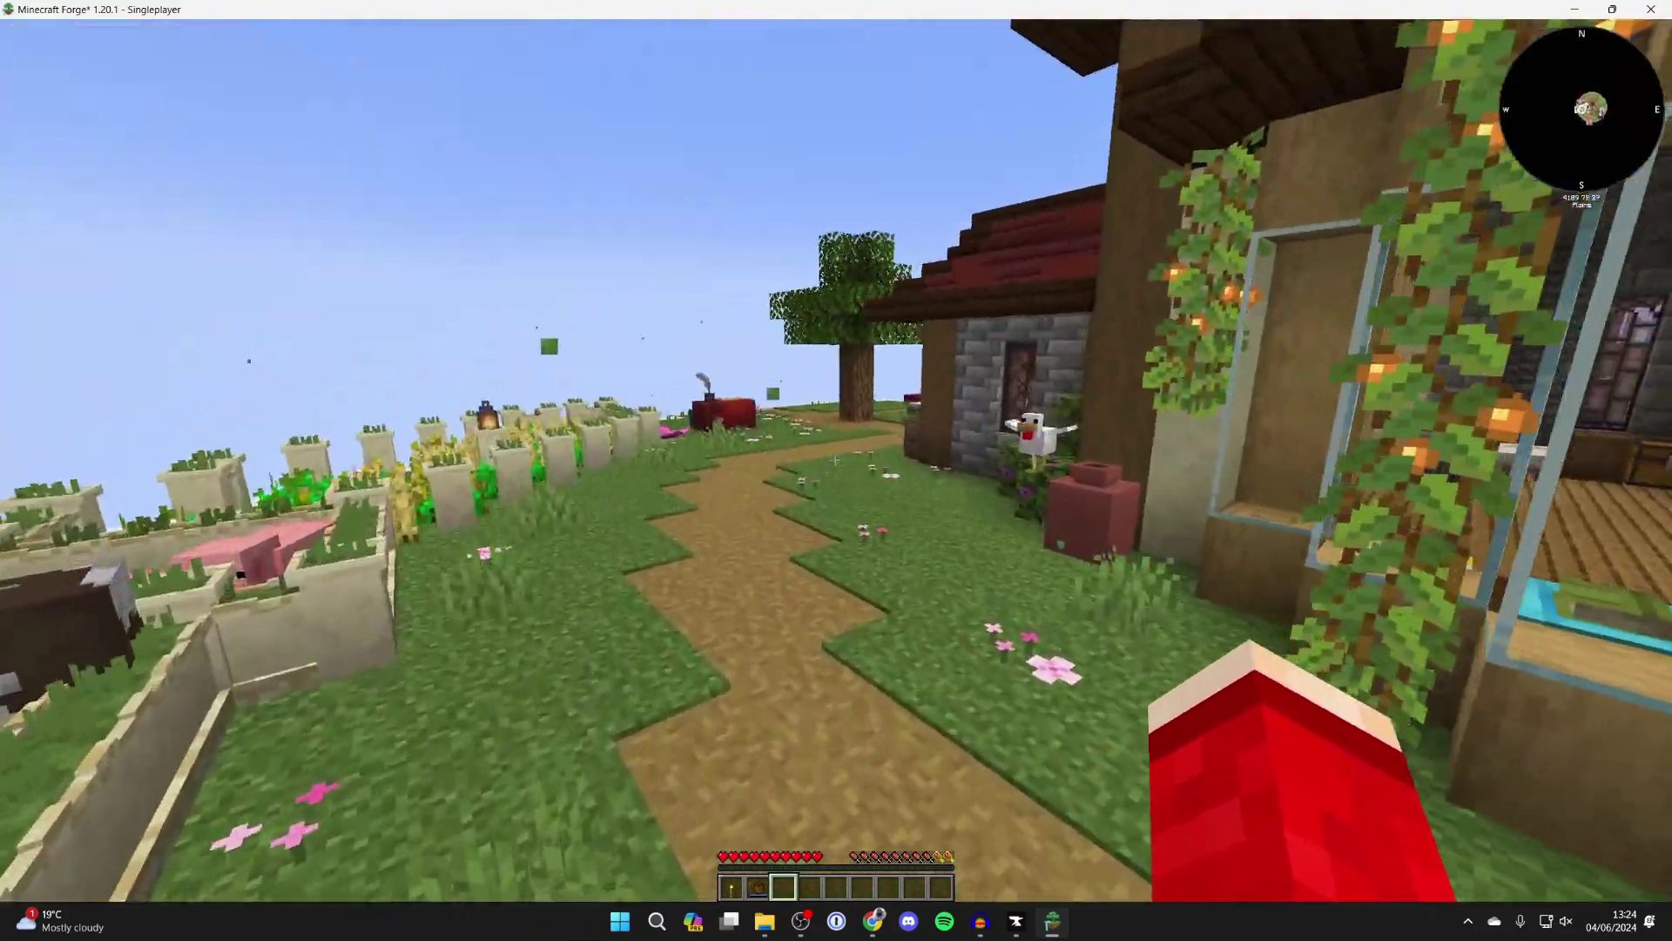
pyautogui.press('w')
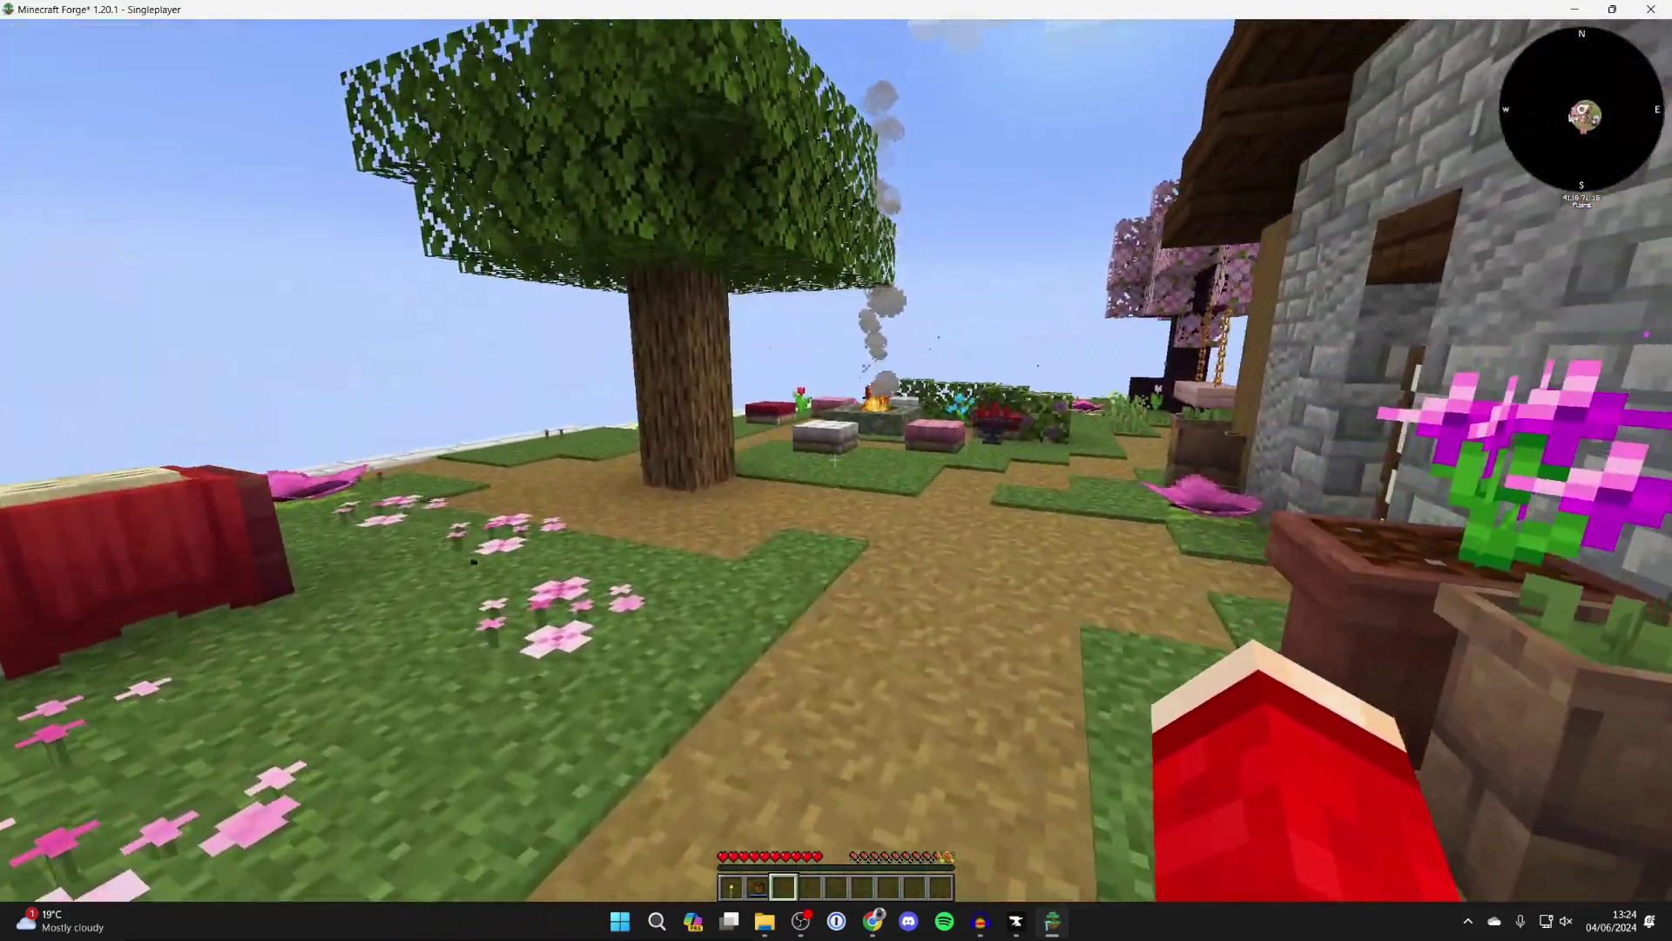
pyautogui.press('w')
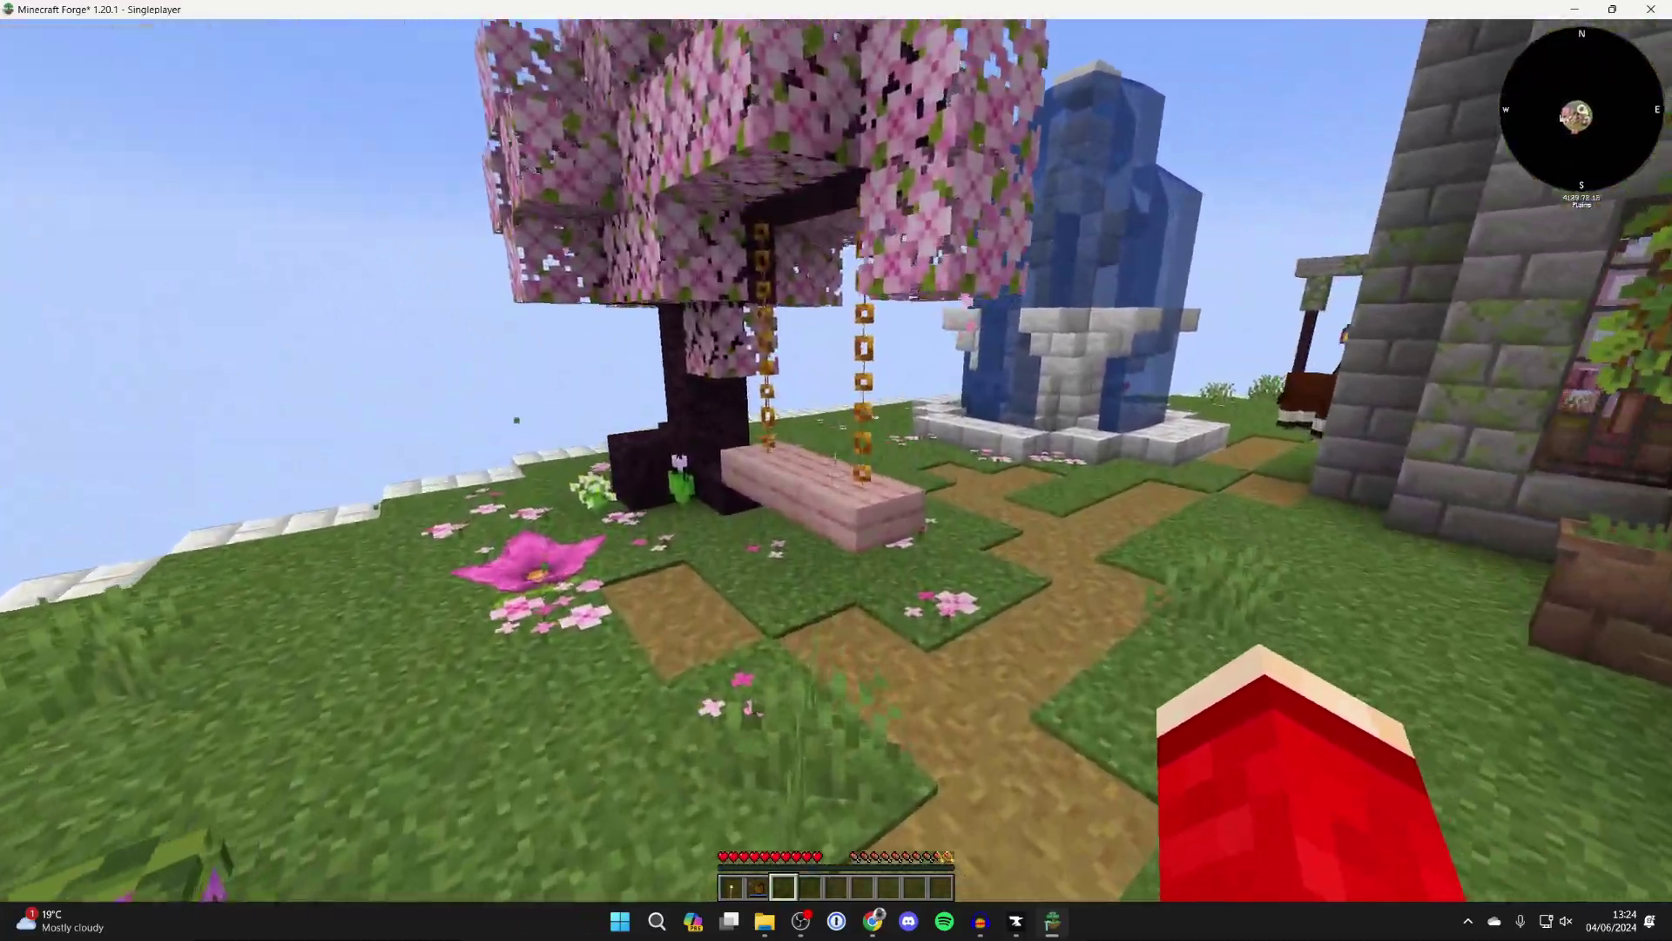
pyautogui.press('w')
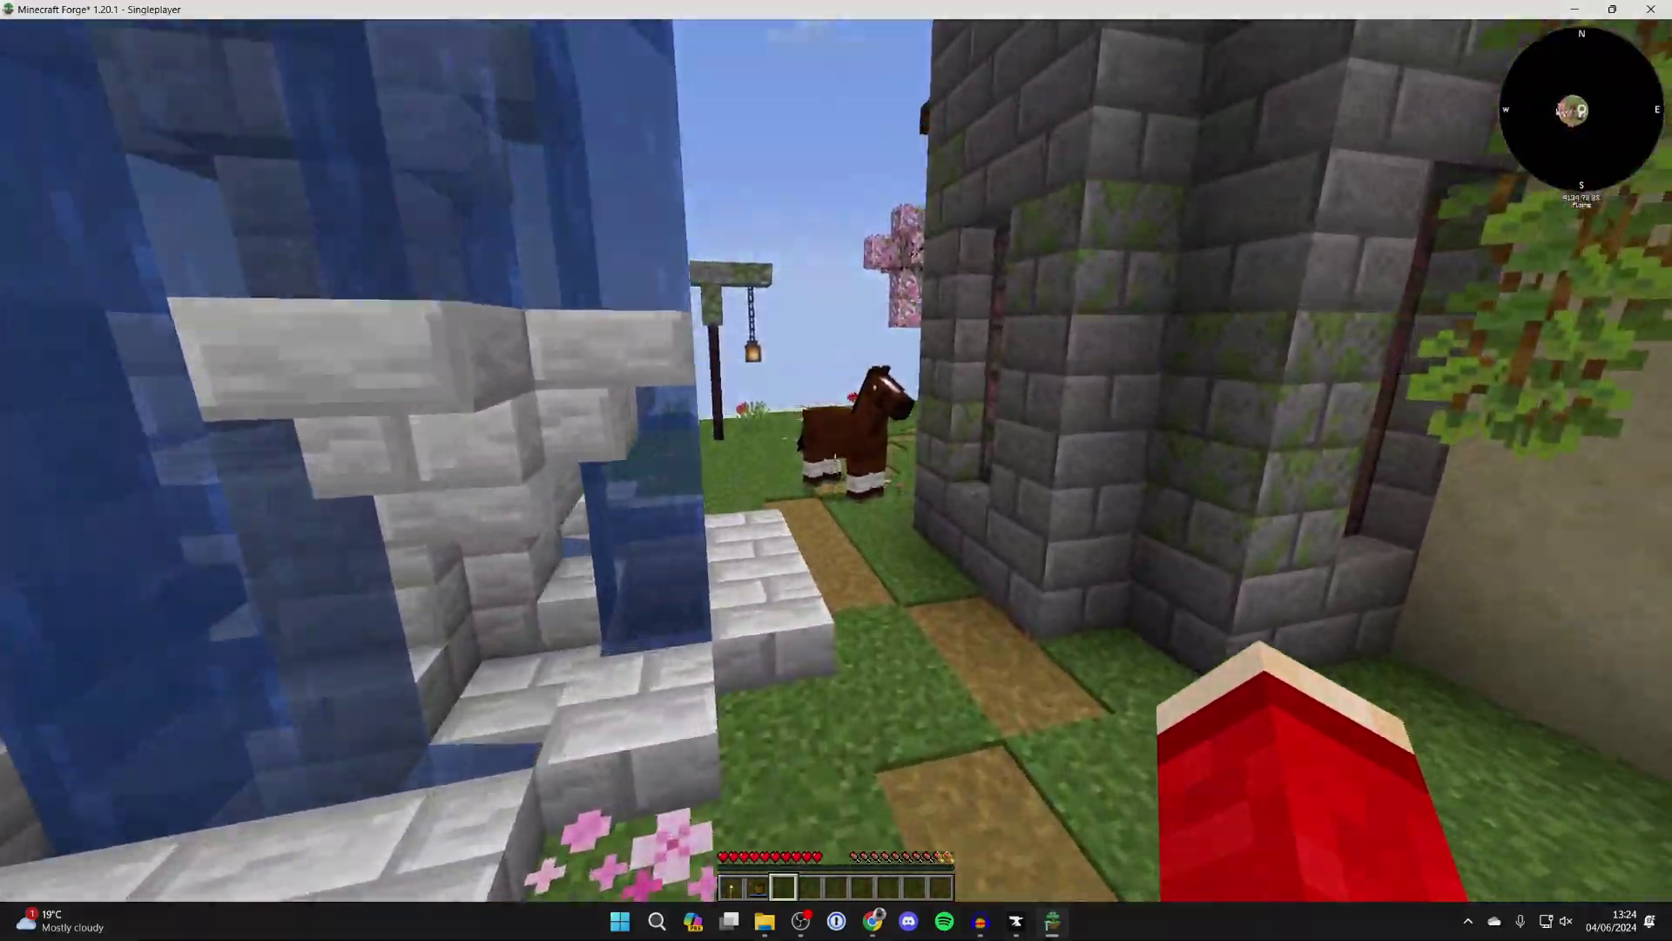